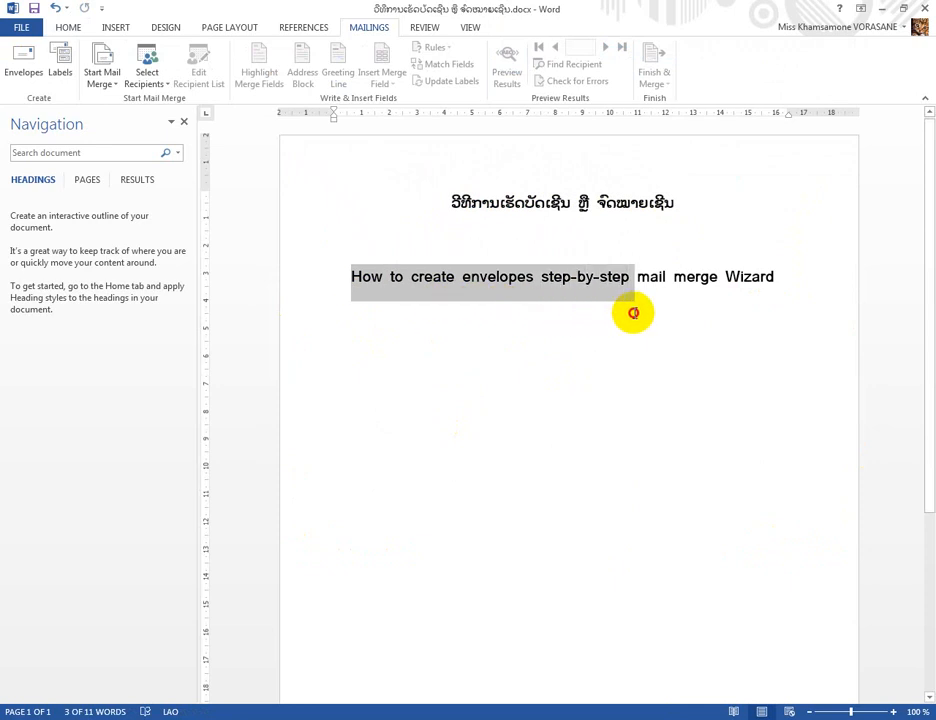
Create a new blank document
click(792, 287)
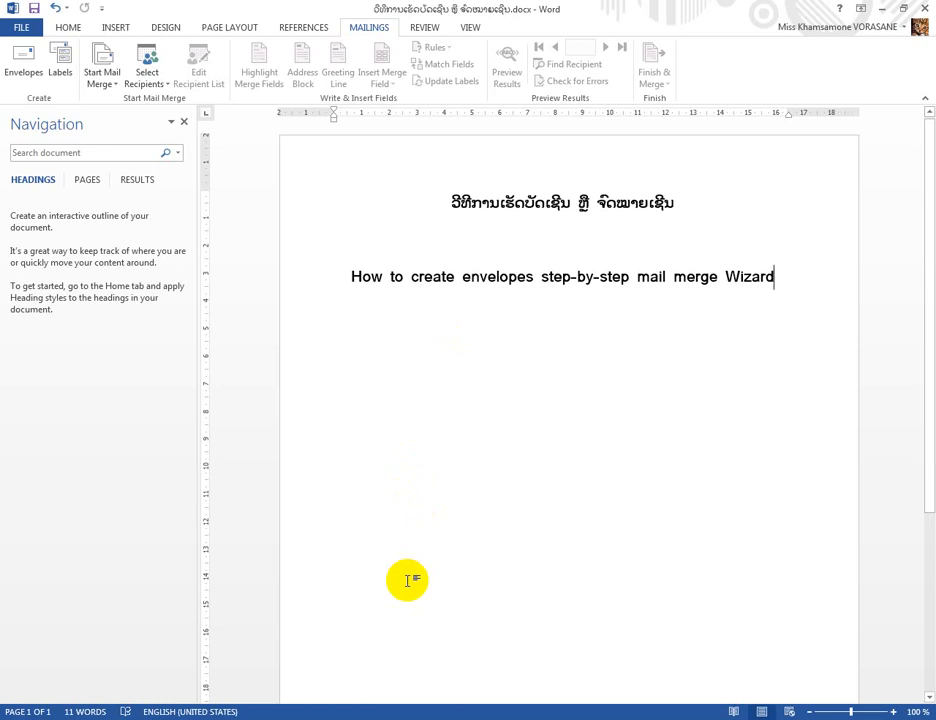
mouse_move(384, 719)
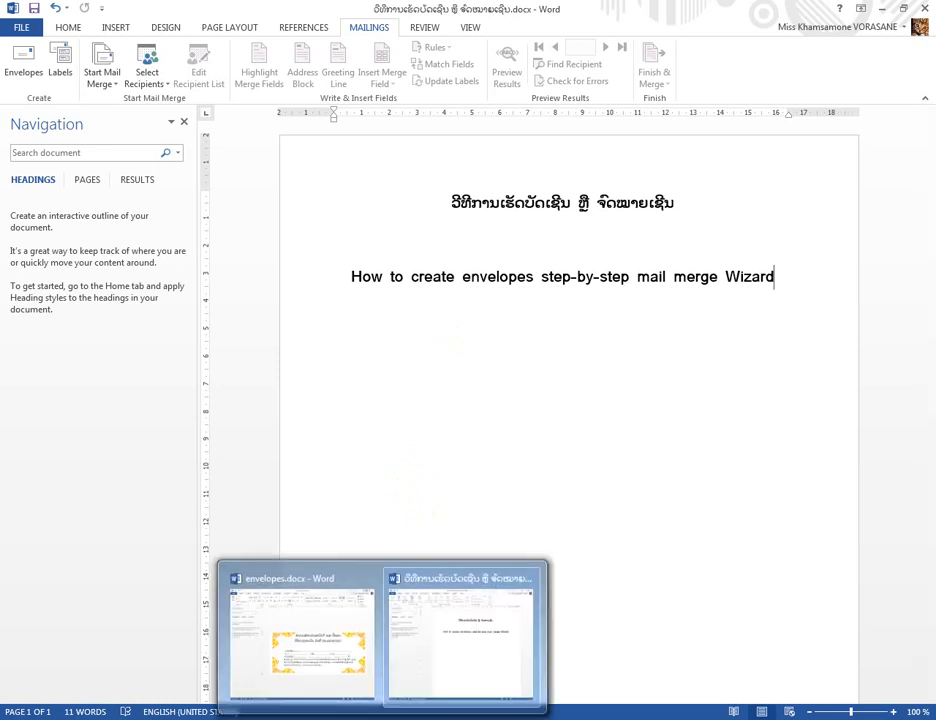
click(22, 28)
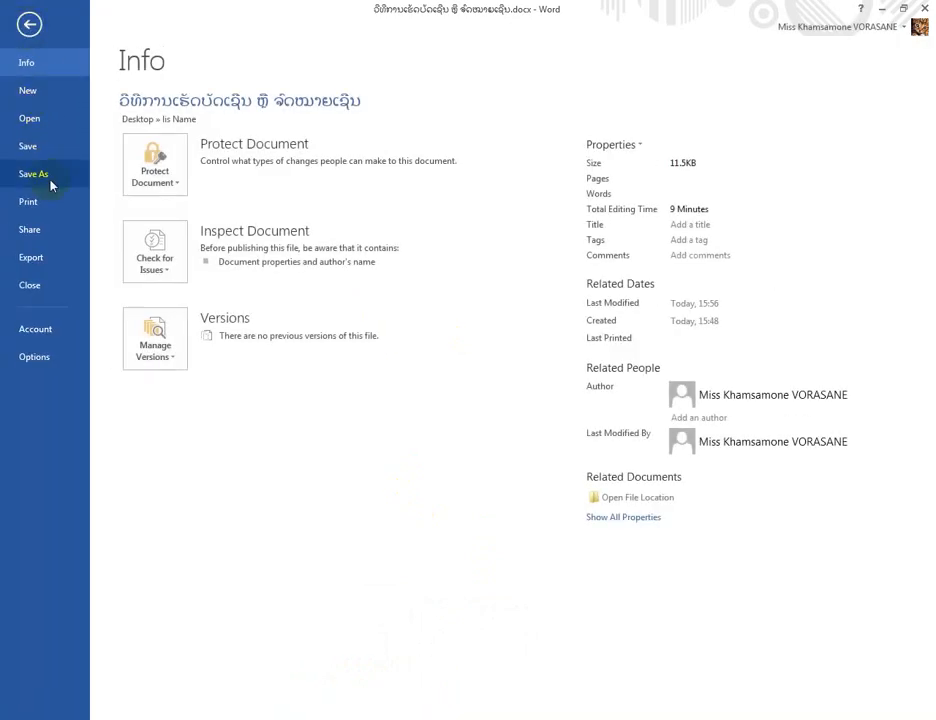
click(44, 92)
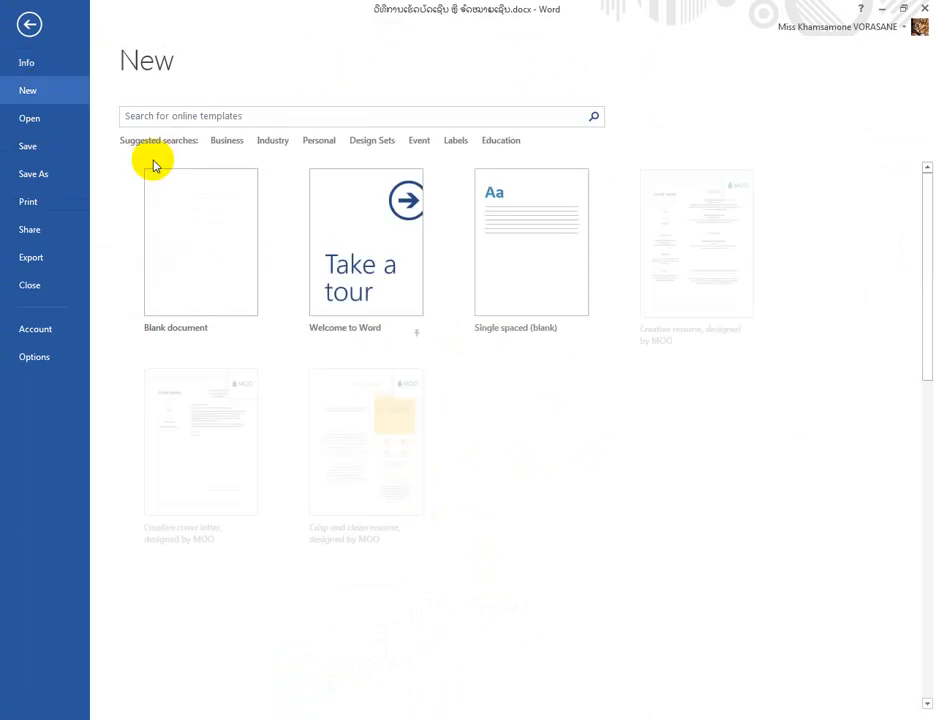
click(190, 240)
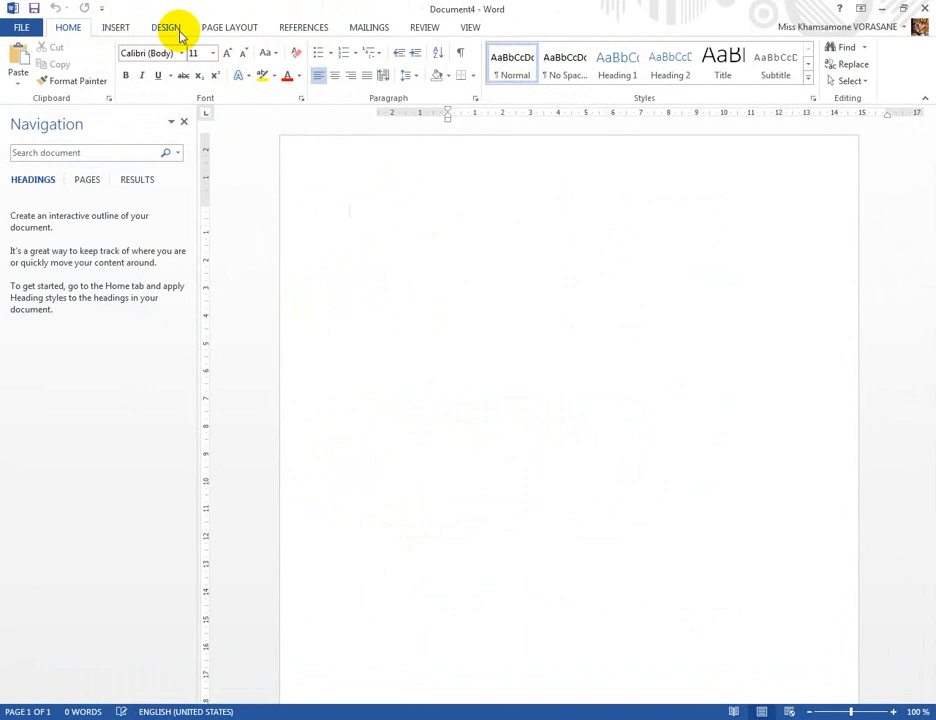
Set the document up as a mail merge envelope with a custom size of 23 cm wide by 10 cm high
click(374, 32)
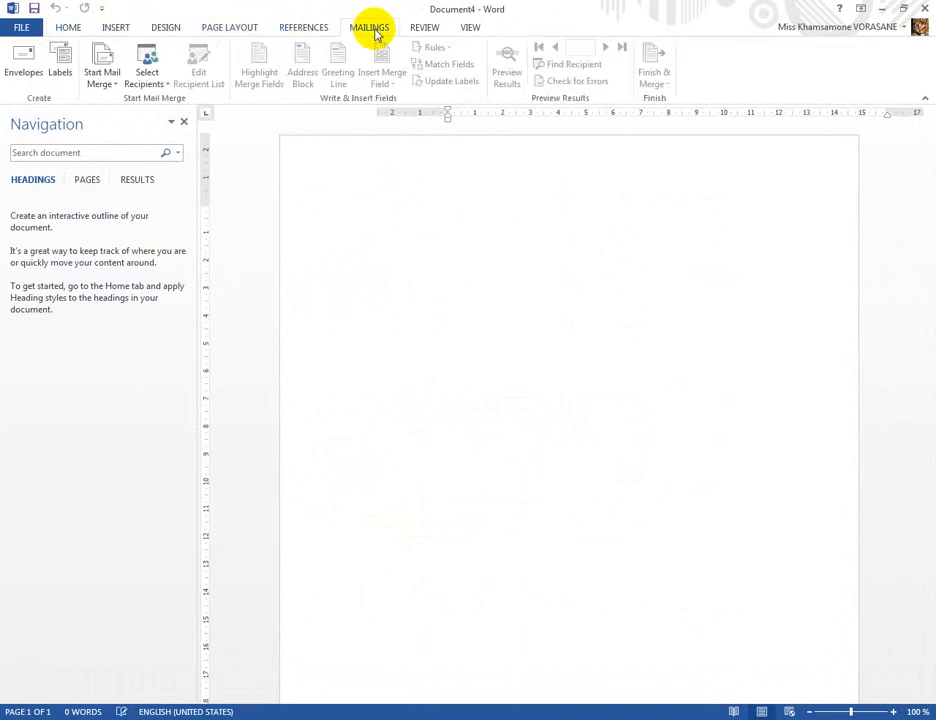
click(114, 86)
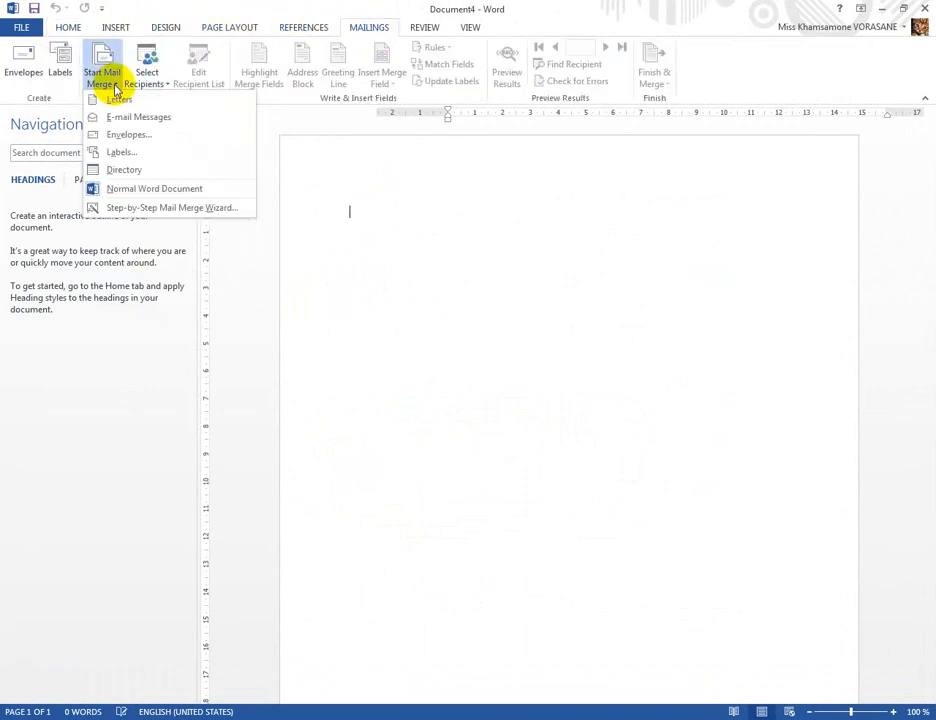
click(121, 136)
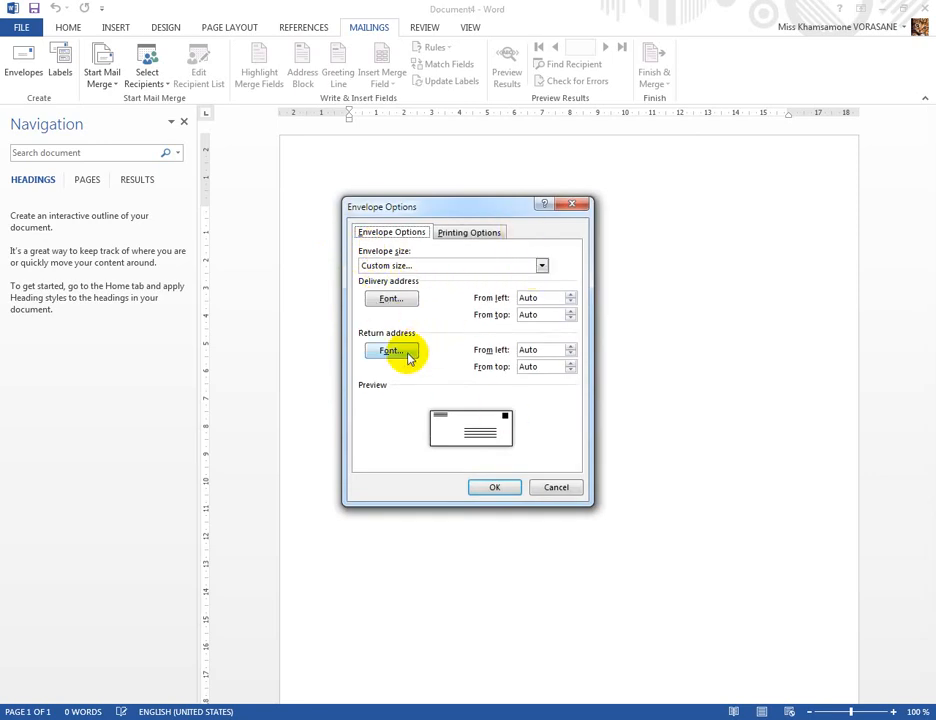
click(541, 266)
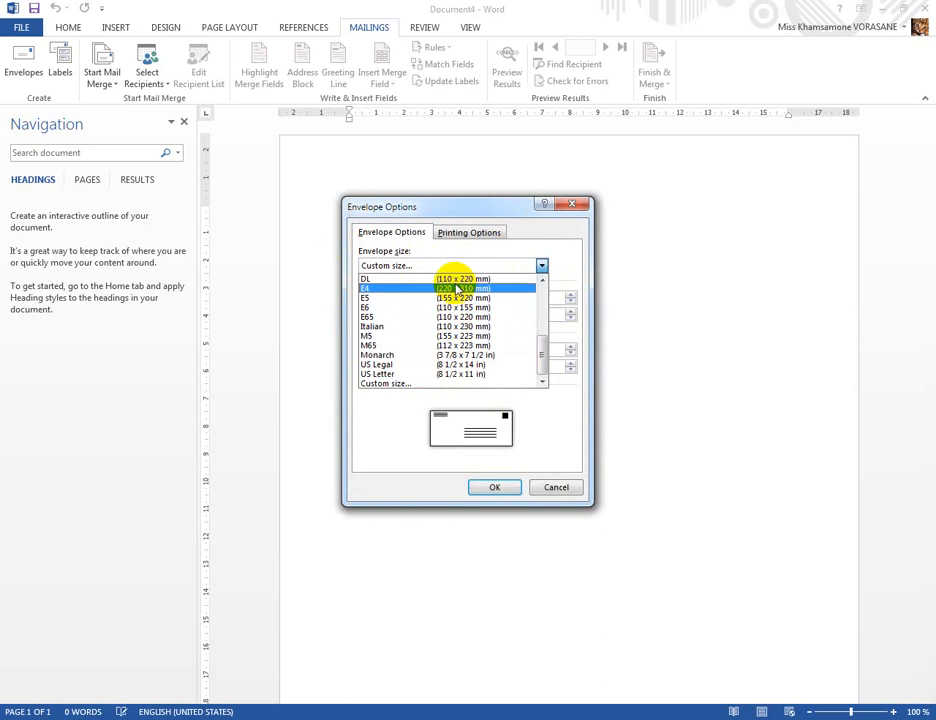
click(400, 386)
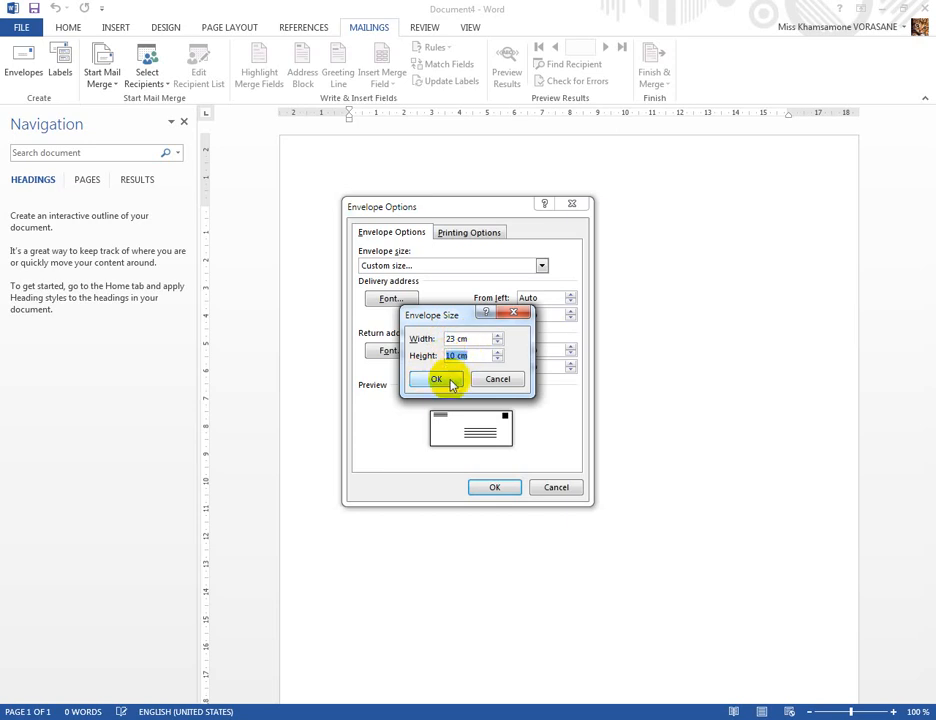
click(450, 383)
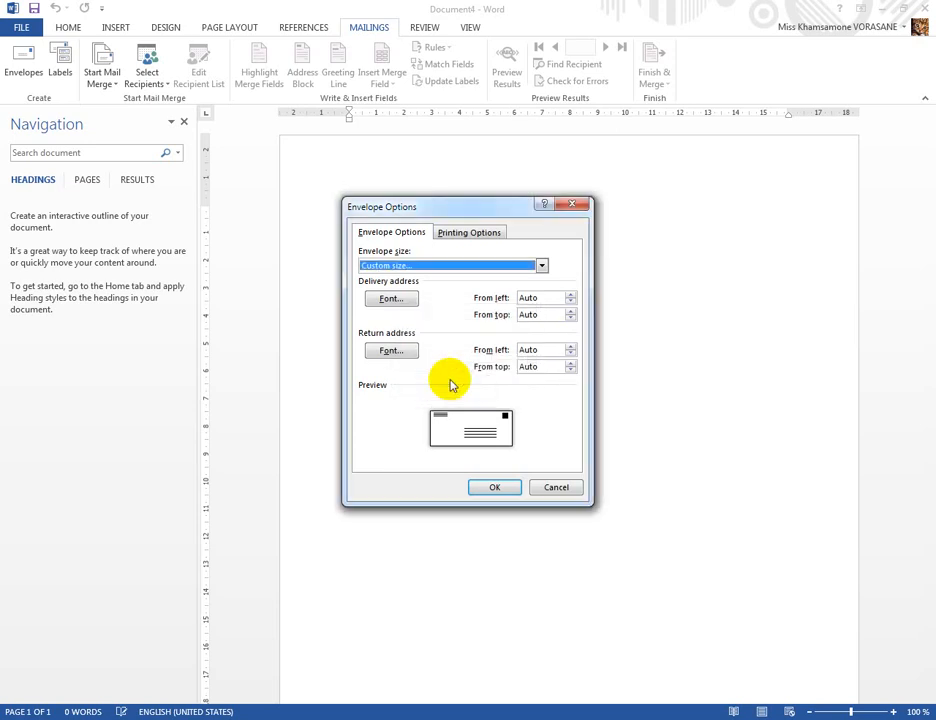
click(497, 488)
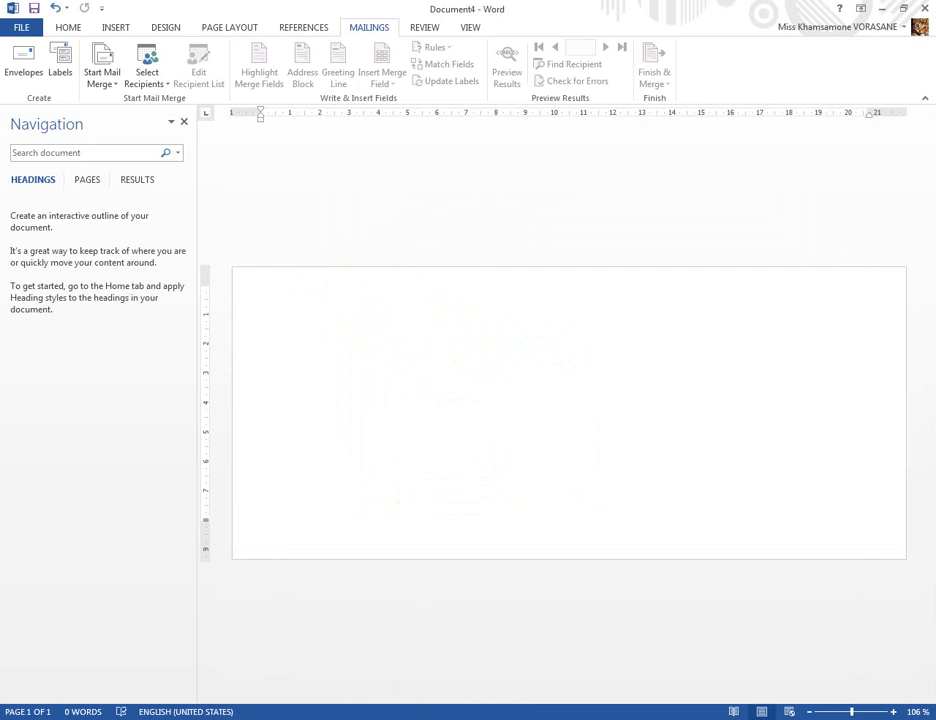
Copy the entire invitation design from envelopes.docx and paste it into the new empty envelope
click(219, 651)
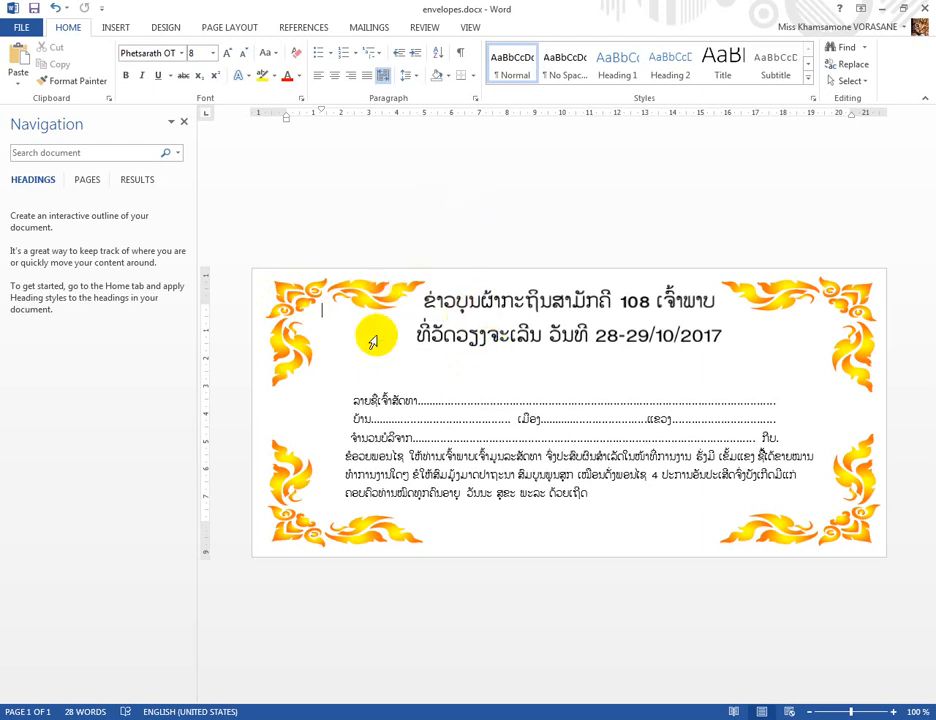
key(ctrl+a)
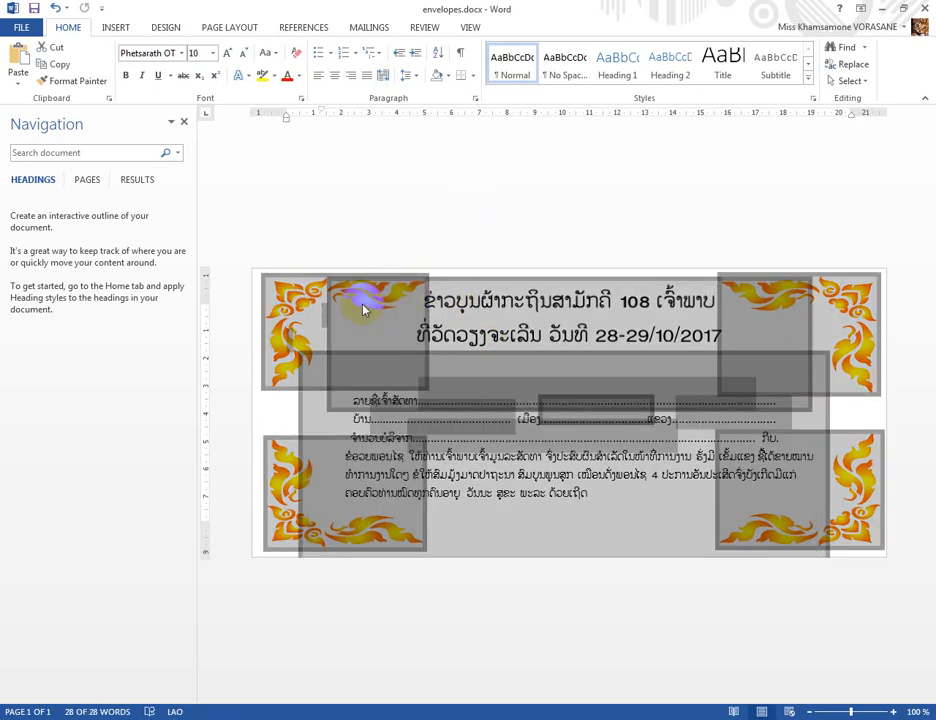
right_click(363, 310)
key(Escape)
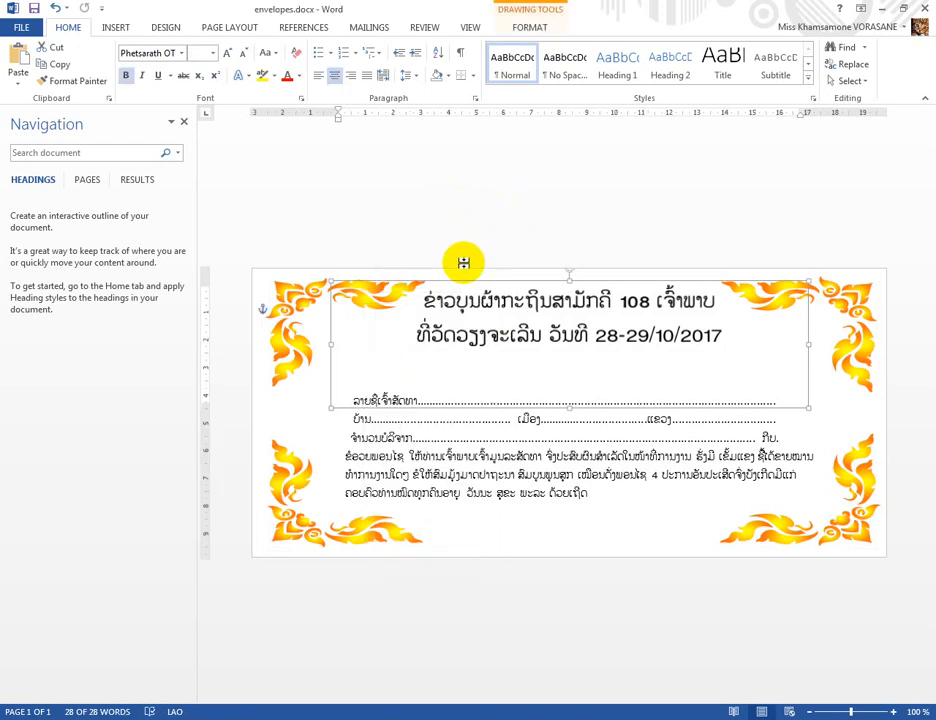
click(464, 256)
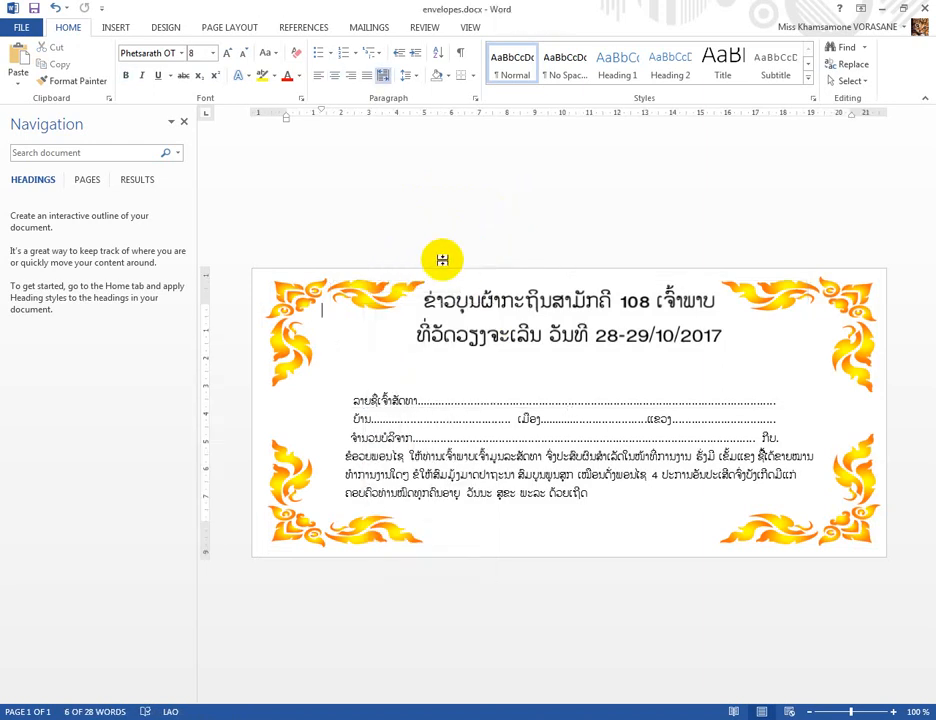
key(ctrl+a)
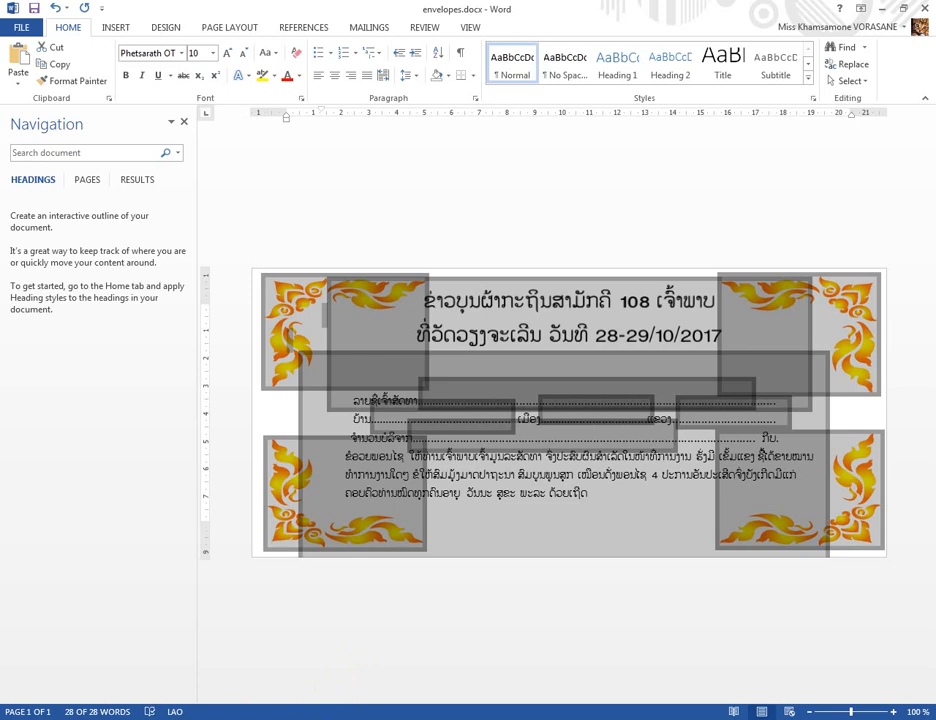
click(531, 650)
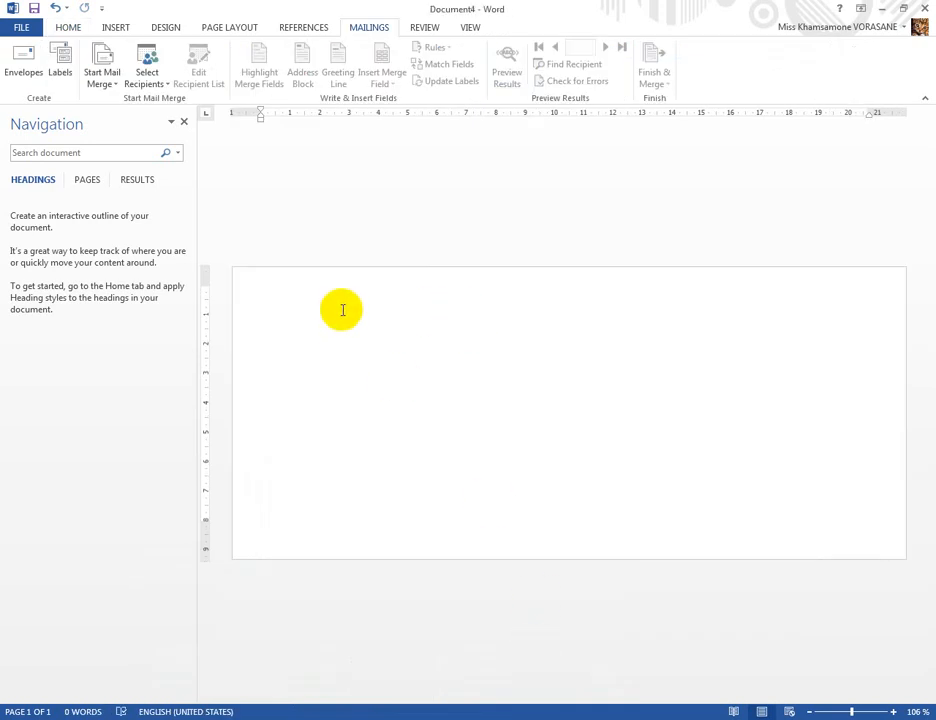
key(ctrl+v)
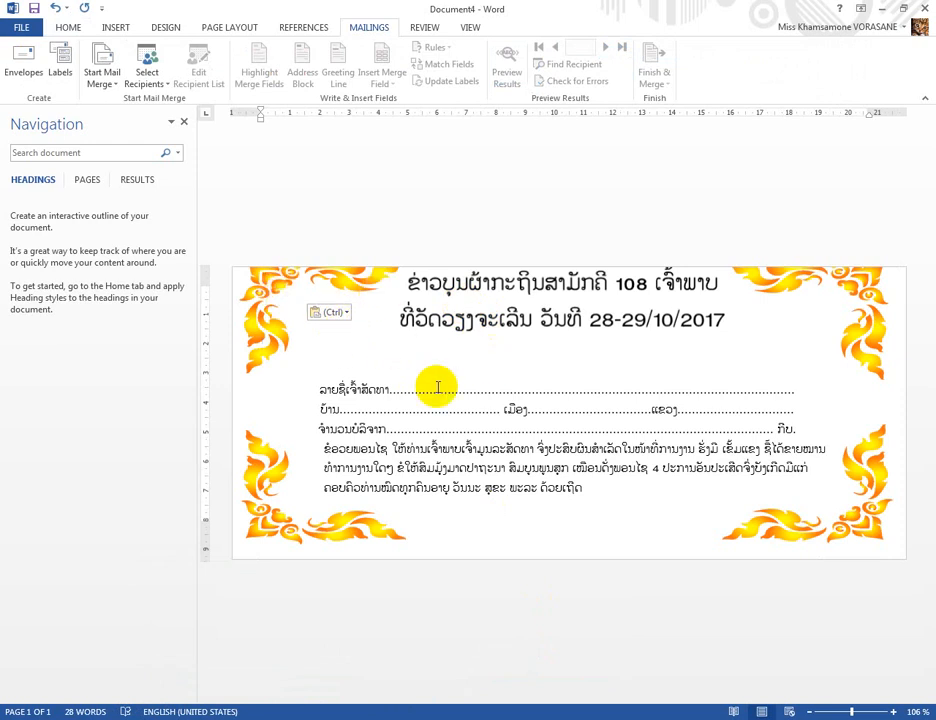
Nudge the upper-left corner ornament down so it lies fully inside the envelope's edge
click(260, 316)
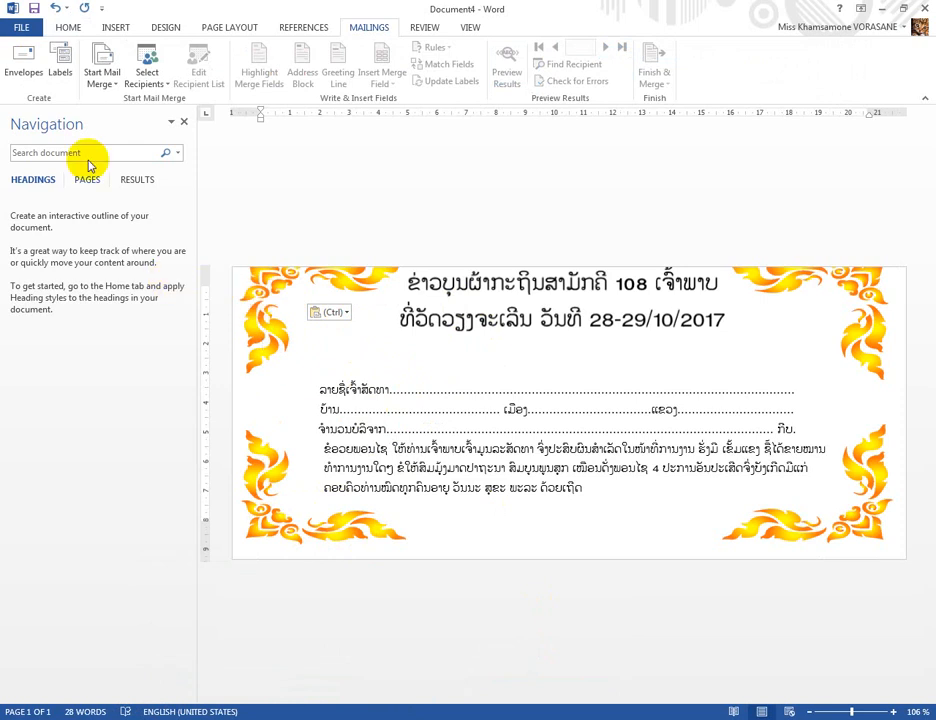
click(256, 280)
key(Down)
key(Down)
key(Down)
key(Down)
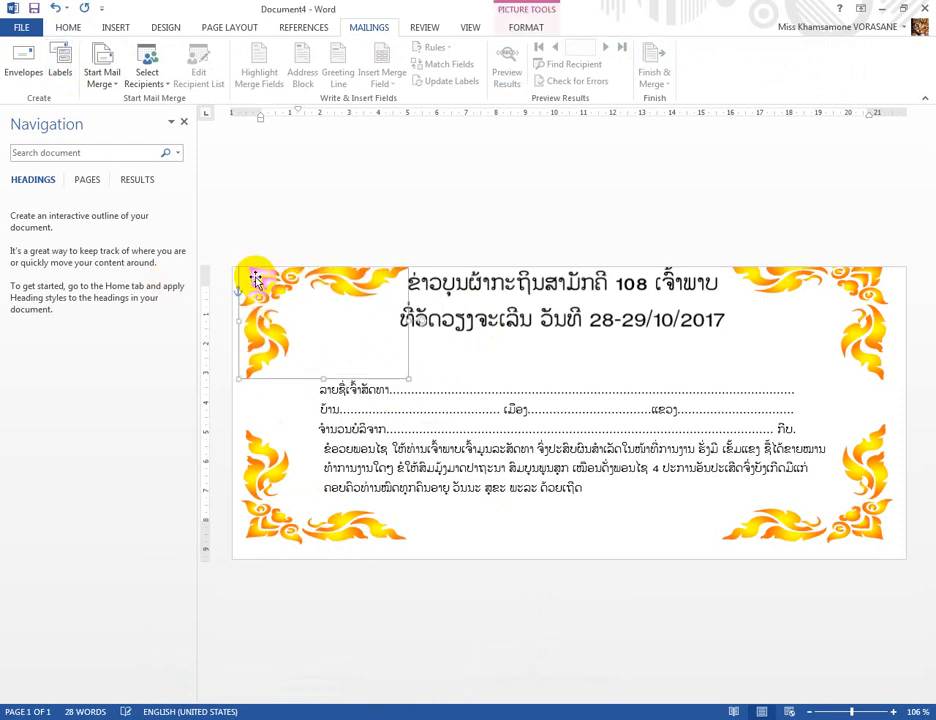
key(Down)
key(Down)
key(Down)
key(Down)
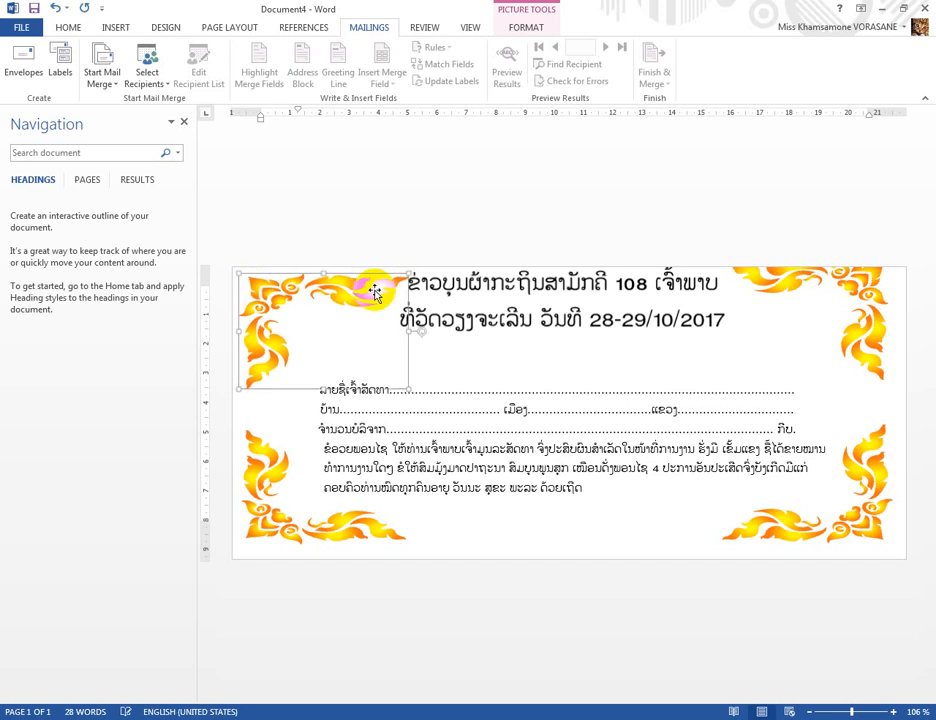
Nudge the lower-left corner ornament down slightly and lower the upper-left ornament a little more
click(268, 488)
key(Down)
key(Down)
key(Down)
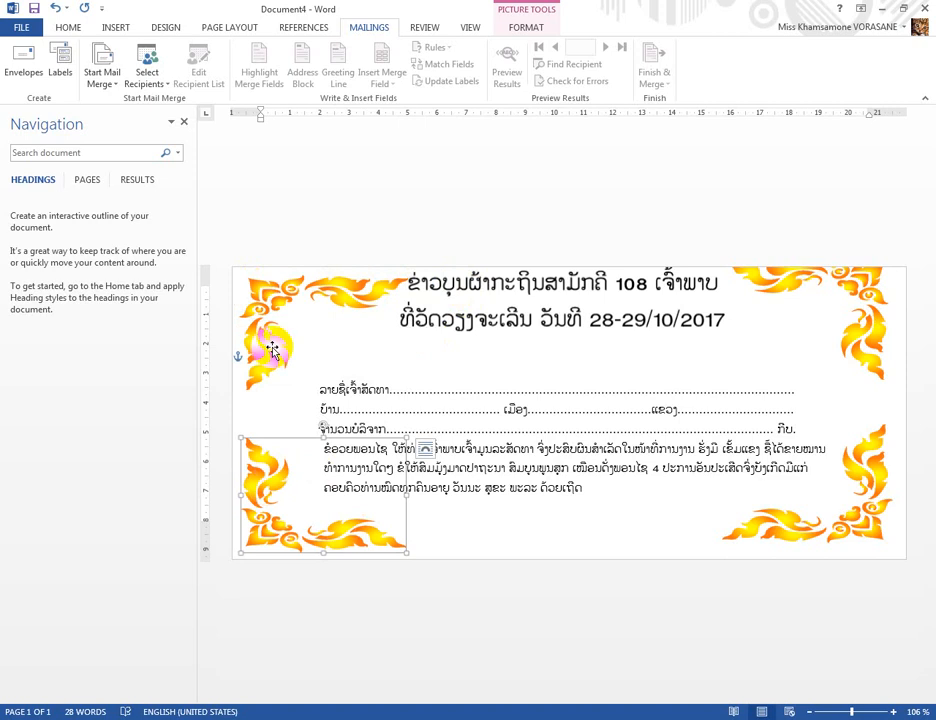
click(265, 290)
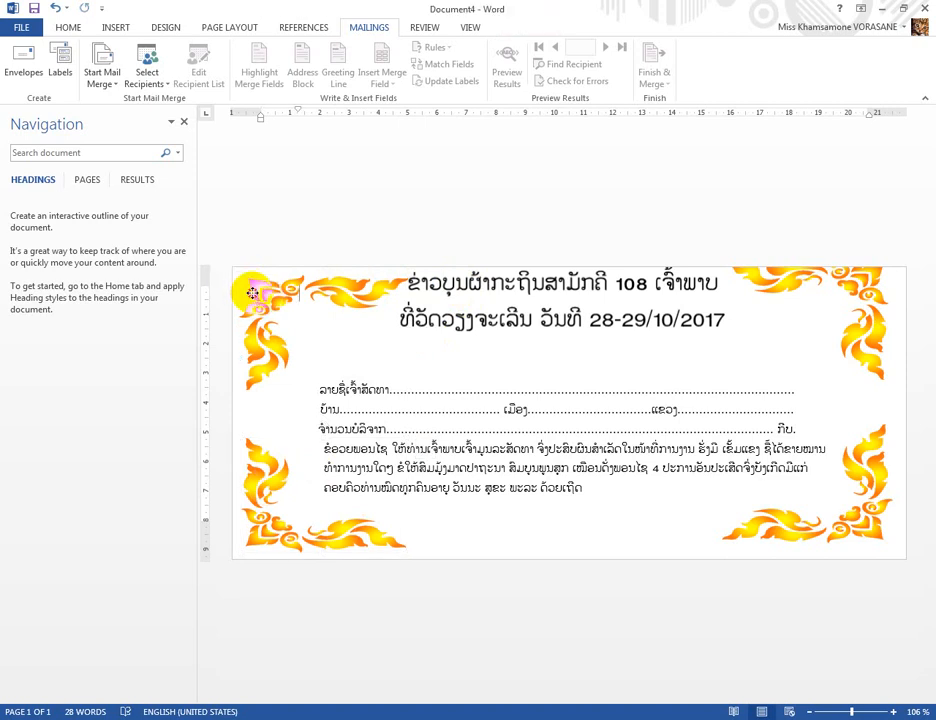
click(254, 296)
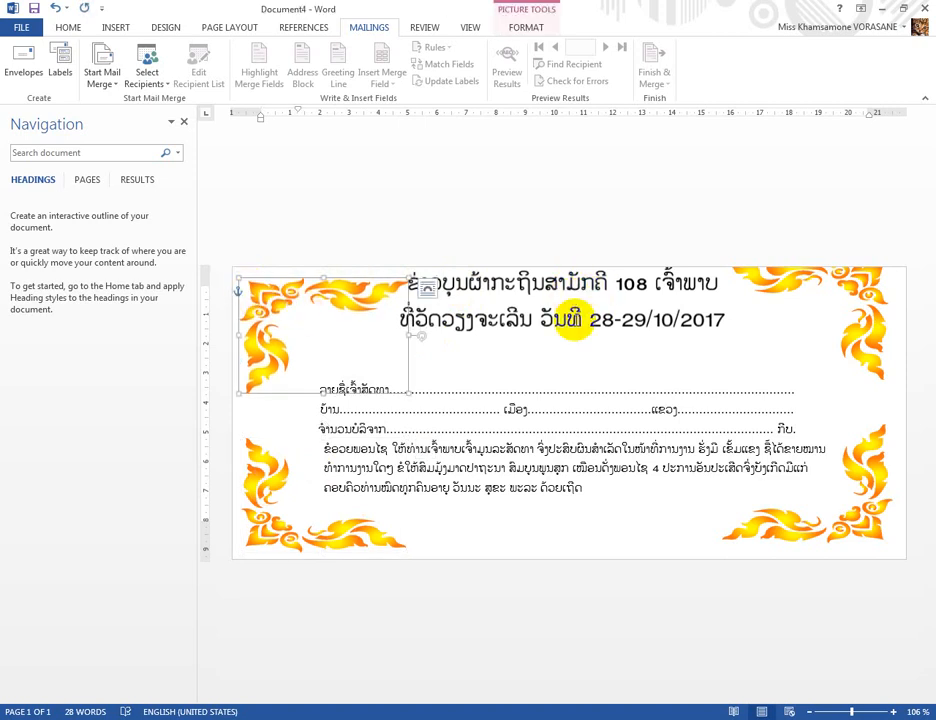
Move the two-line heading text box slightly right and down, centring it between the upper corner ornaments
click(576, 320)
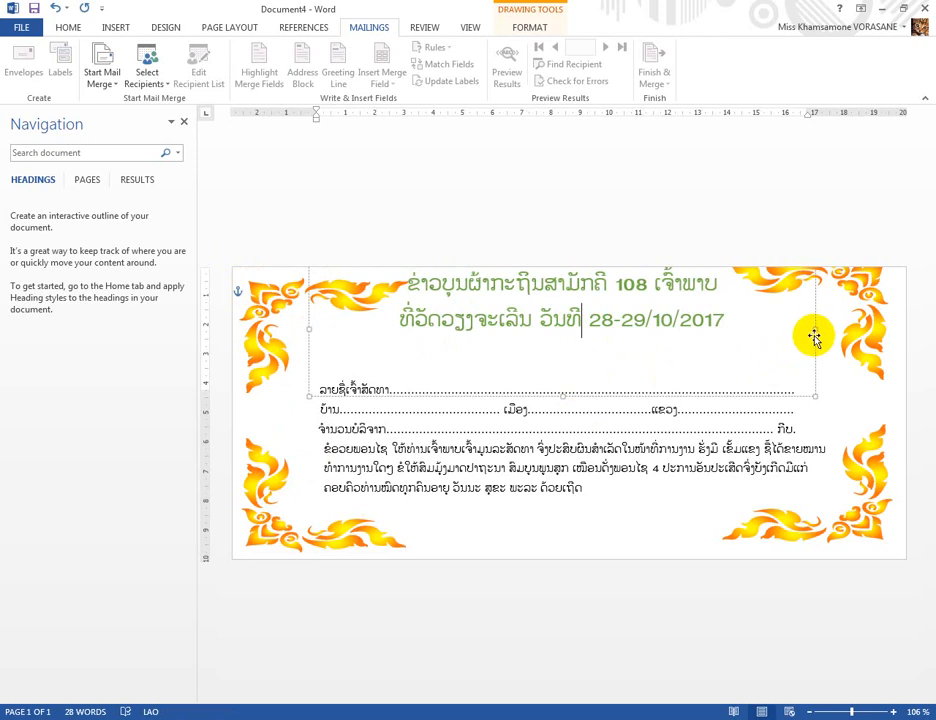
key(ctrl+a)
key(Right)
key(Right)
key(Right)
key(Right)
key(Right)
key(Right)
key(Right)
key(Right)
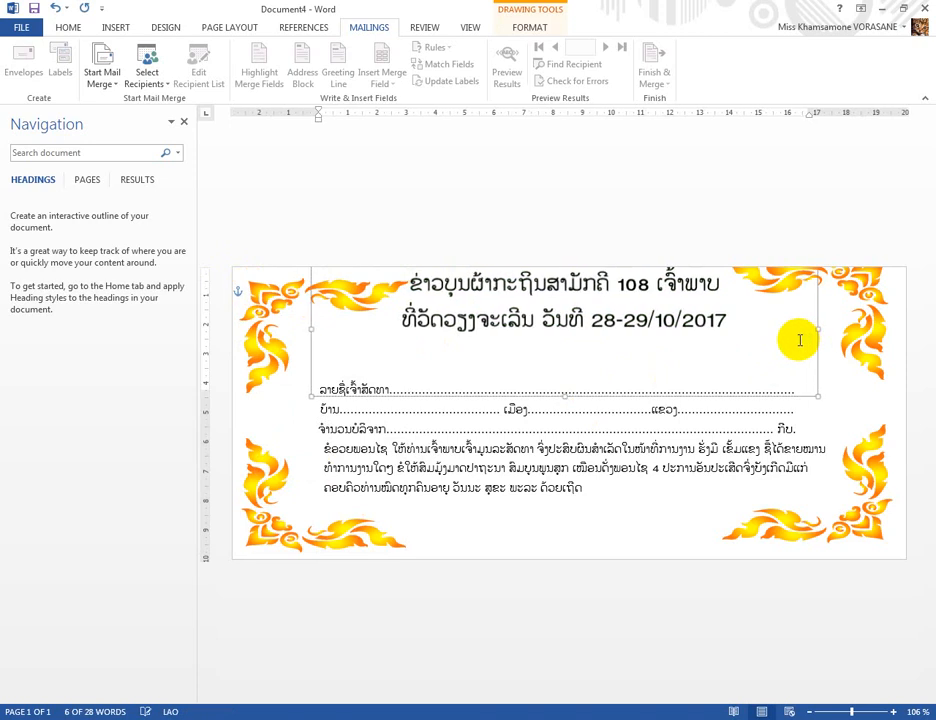
key(Right)
key(Right)
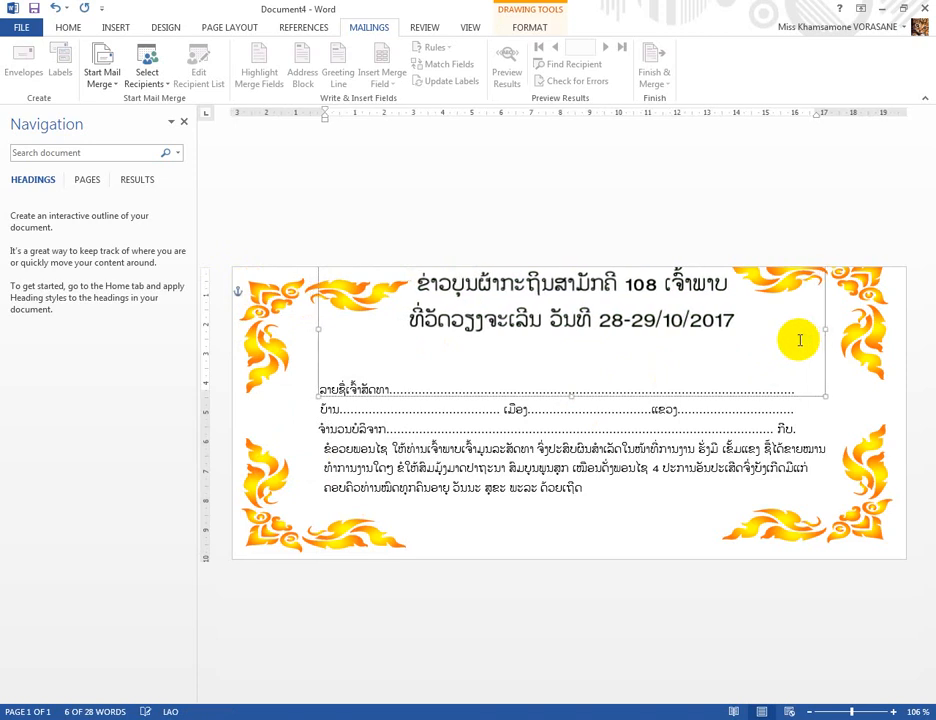
key(Down)
key(Down)
key(Down)
key(Down)
key(Down)
key(Down)
key(Down)
key(Down)
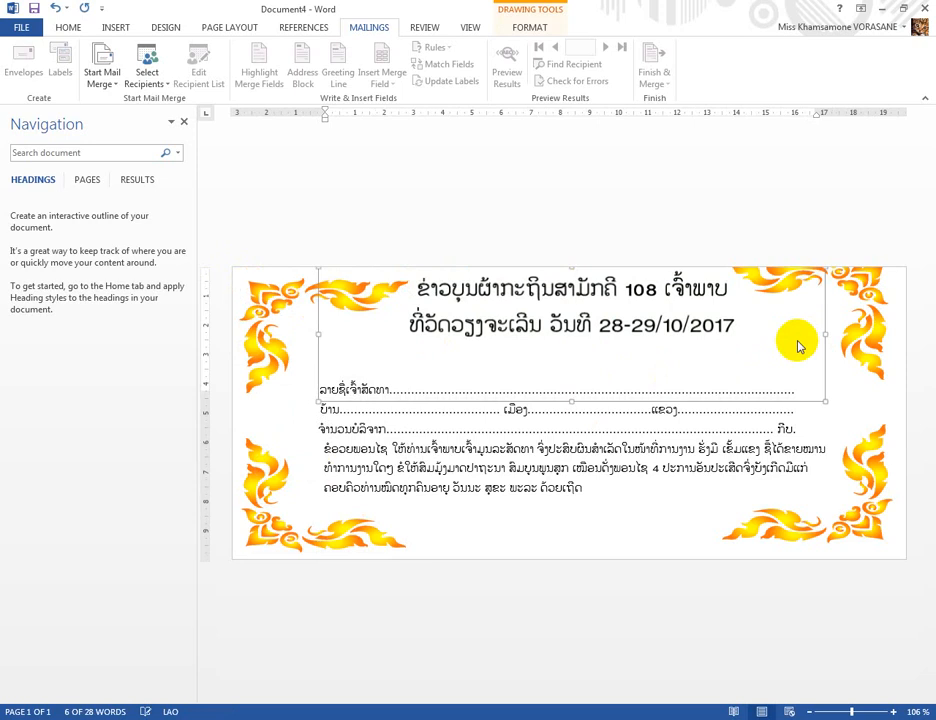
key(Down)
key(Down)
key(Down)
key(Down)
key(Down)
key(Down)
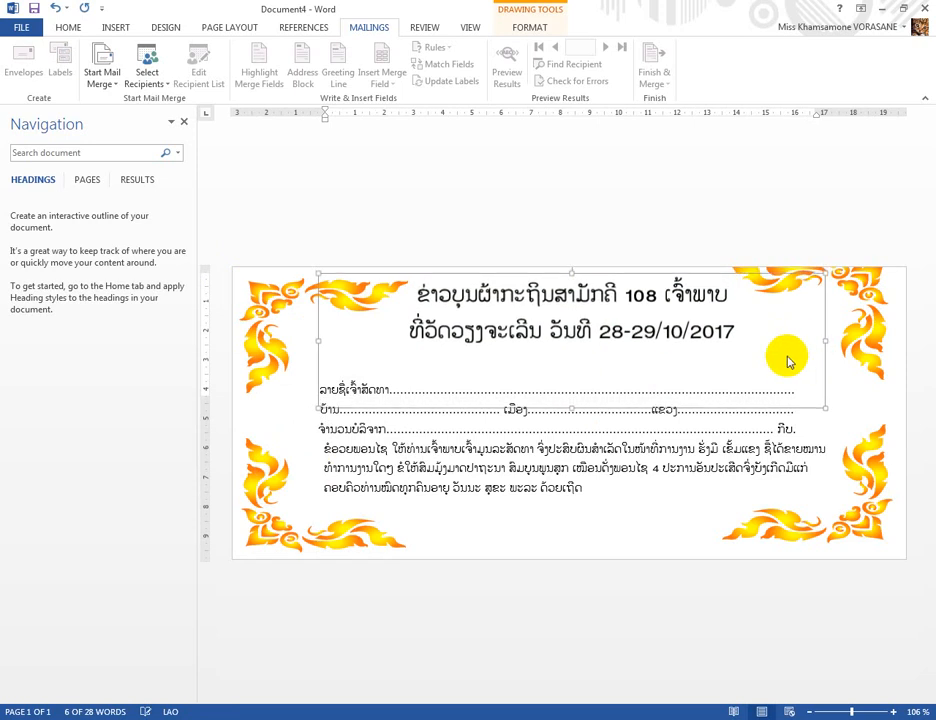
key(Down)
key(Down)
key(Down)
key(Down)
key(Down)
Move the upper-right corner ornament right and down until it is level with the upper-left one
click(875, 319)
key(Right)
key(Right)
key(Right)
key(Right)
key(Right)
key(Right)
key(Right)
key(Right)
key(Right)
key(Right)
key(Right)
key(Right)
key(Down)
key(Down)
key(Down)
key(Down)
key(Down)
key(Down)
key(Down)
key(Down)
key(Down)
key(Down)
key(Down)
key(Down)
key(Down)
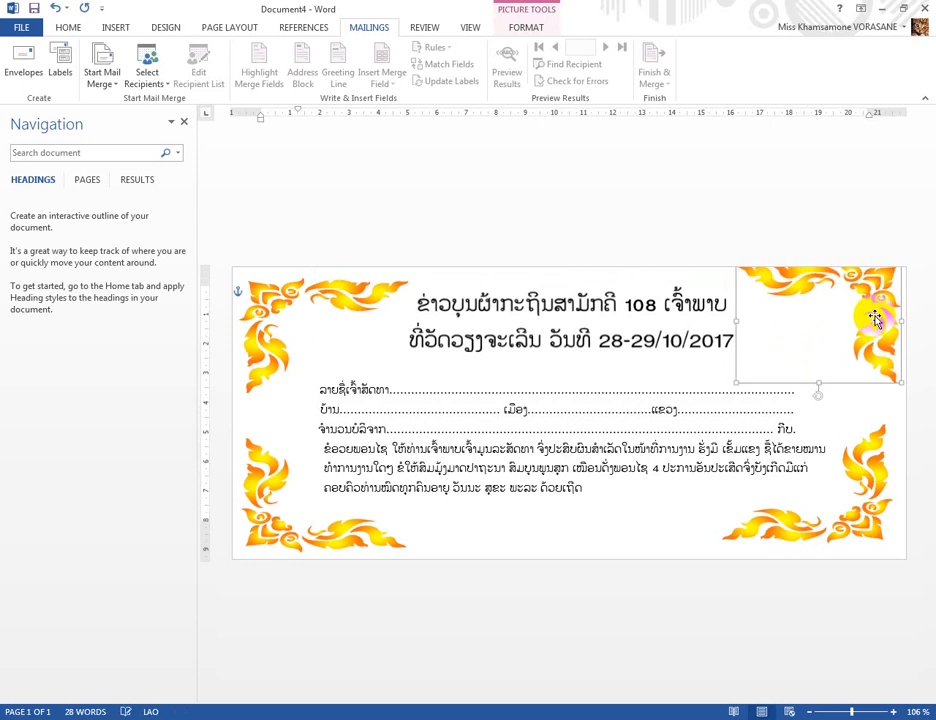
key(Down)
key(Down)
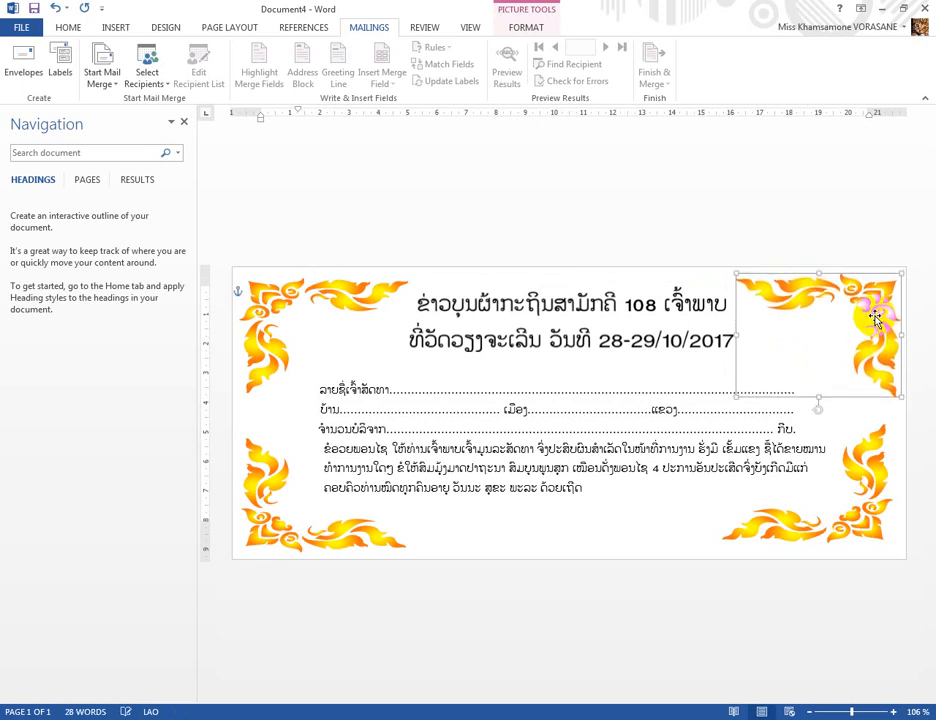
Nudge the upper-right corner ornament back left to line up with the lower-right ornament
click(873, 511)
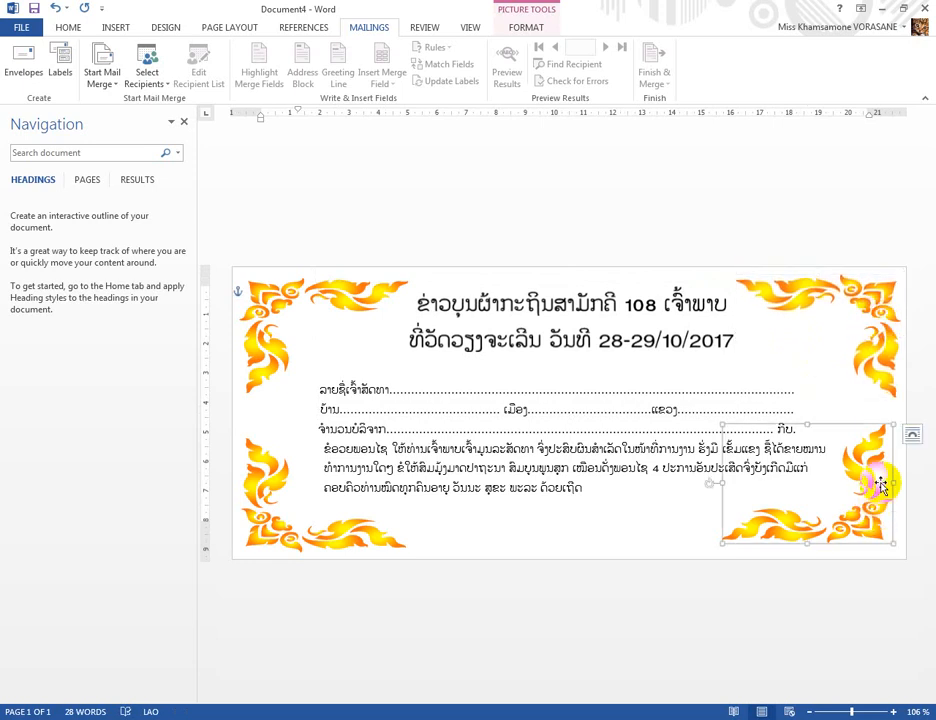
click(829, 301)
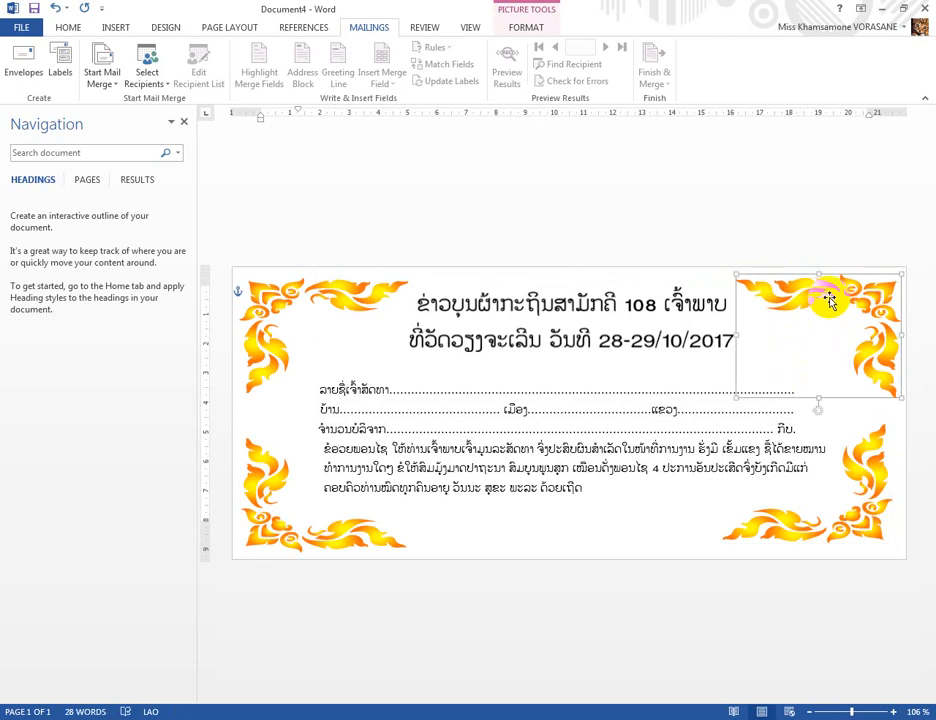
key(Left)
key(Left)
key(Left)
key(Left)
key(Left)
key(Left)
key(Left)
key(Left)
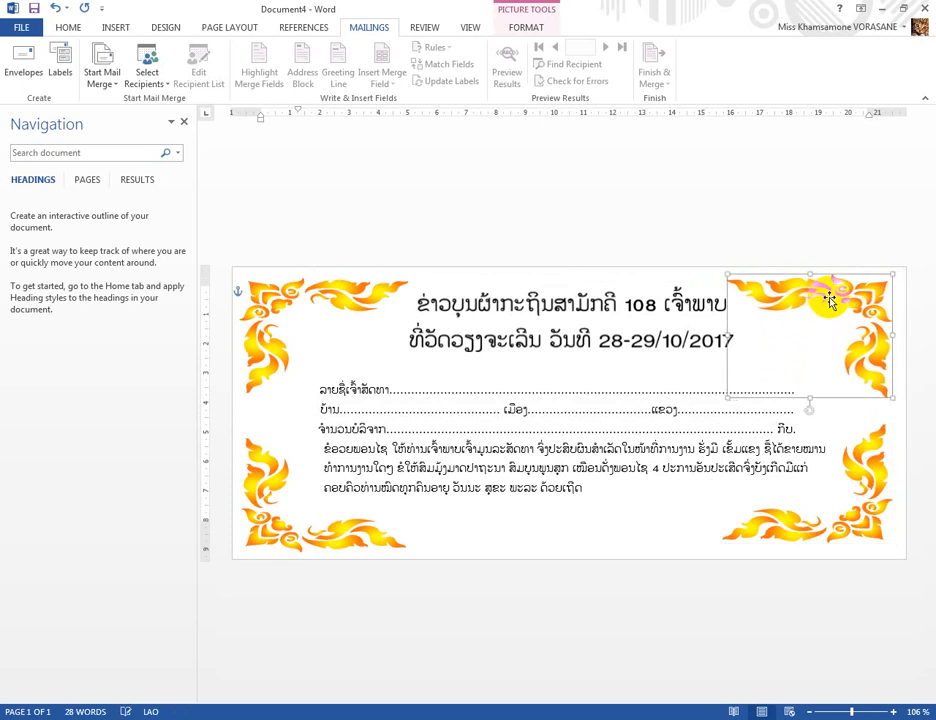
Fine-tune the upper-right corner ornament's horizontal position with small nudges to the left and back to the right
key(Left)
key(Left)
key(Left)
key(Left)
key(Left)
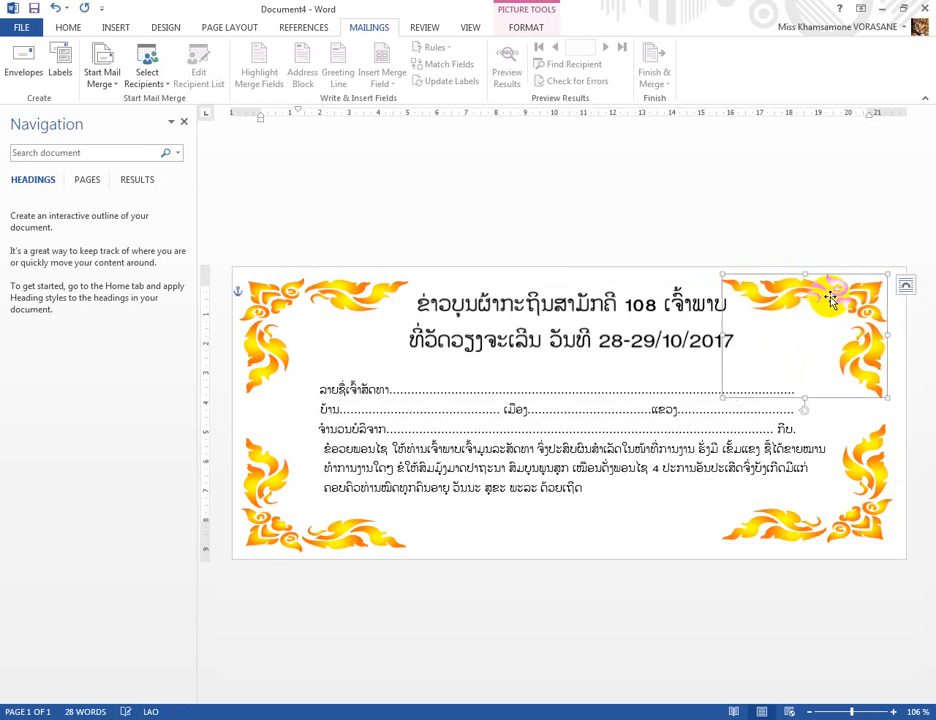
key(Right)
key(Right)
key(Right)
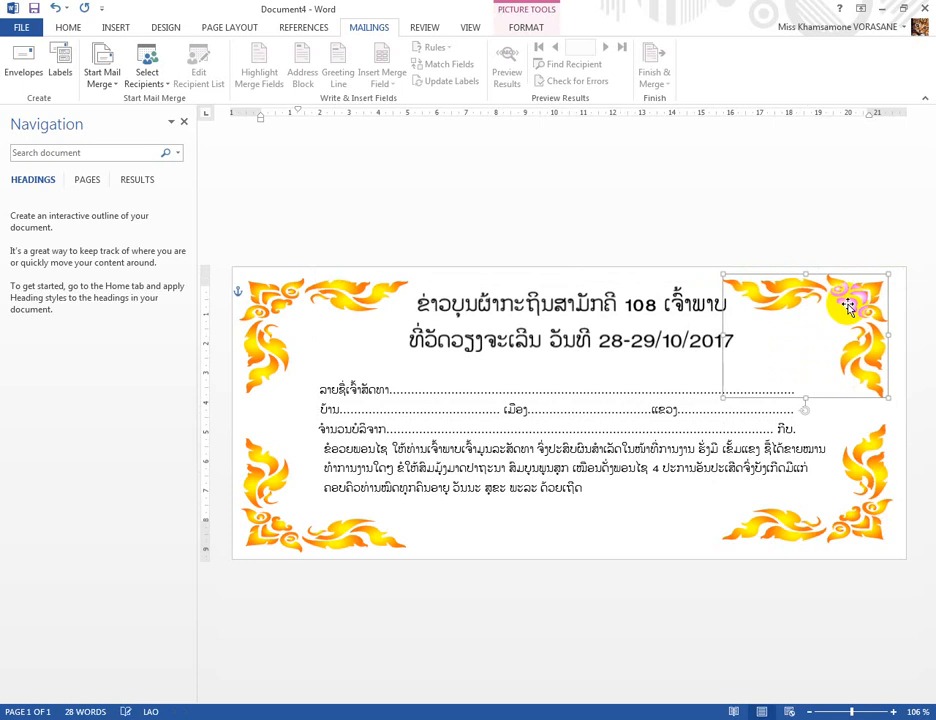
Nudge the lower-right corner ornament right and slightly down so it sits beneath the upper-right ornament
click(868, 522)
key(Right)
key(Right)
key(Right)
key(Right)
key(Right)
key(Right)
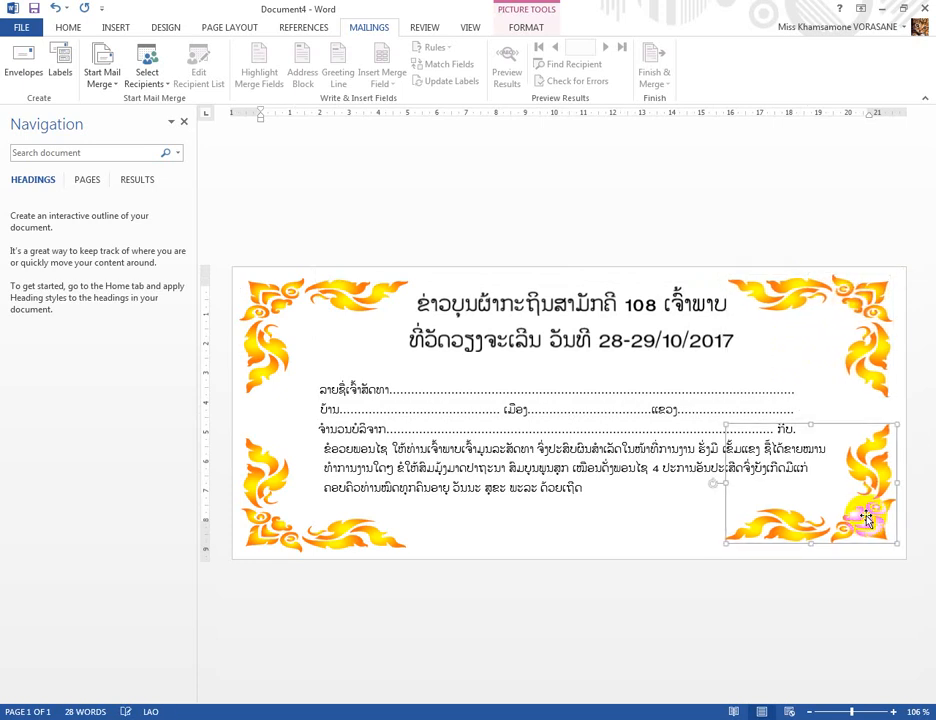
key(Right)
key(Right)
key(Right)
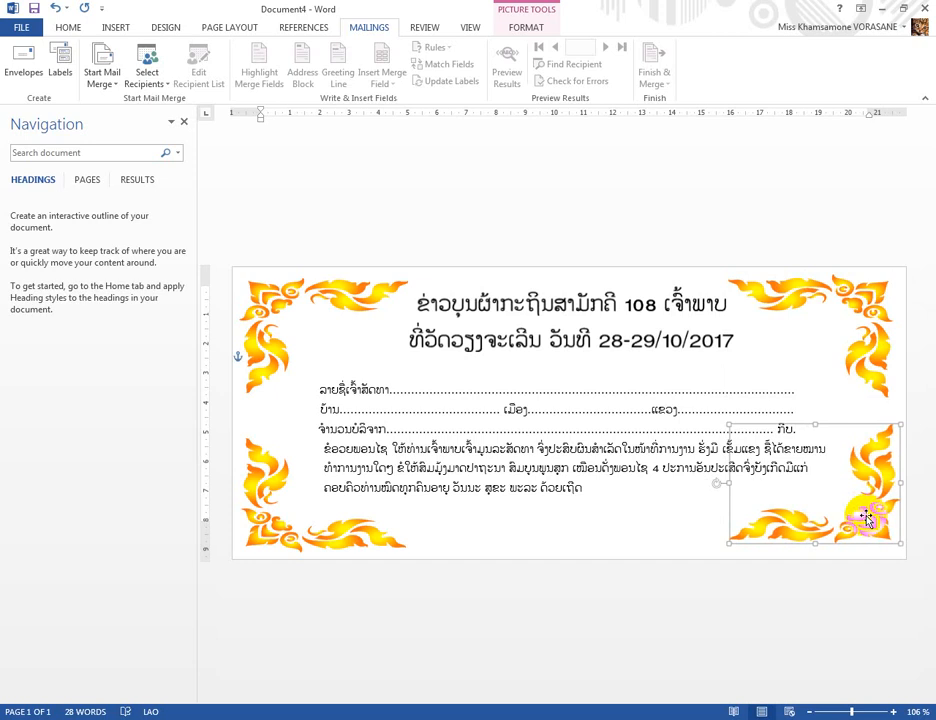
key(Down)
key(Down)
key(Down)
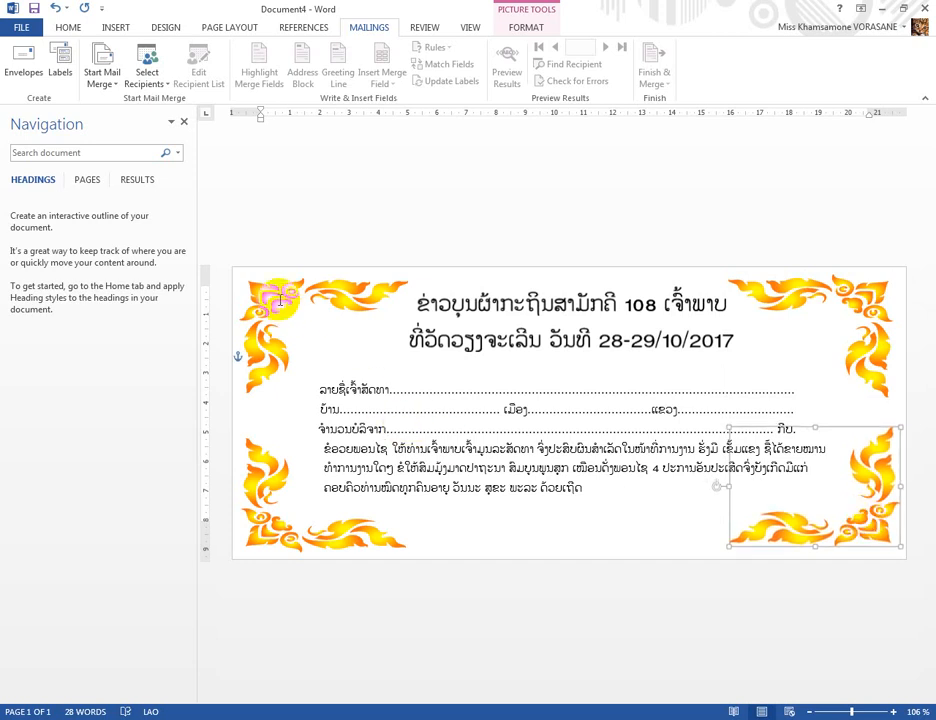
Move the upper-left and lower-left corner ornaments together slightly to the right
click(878, 302)
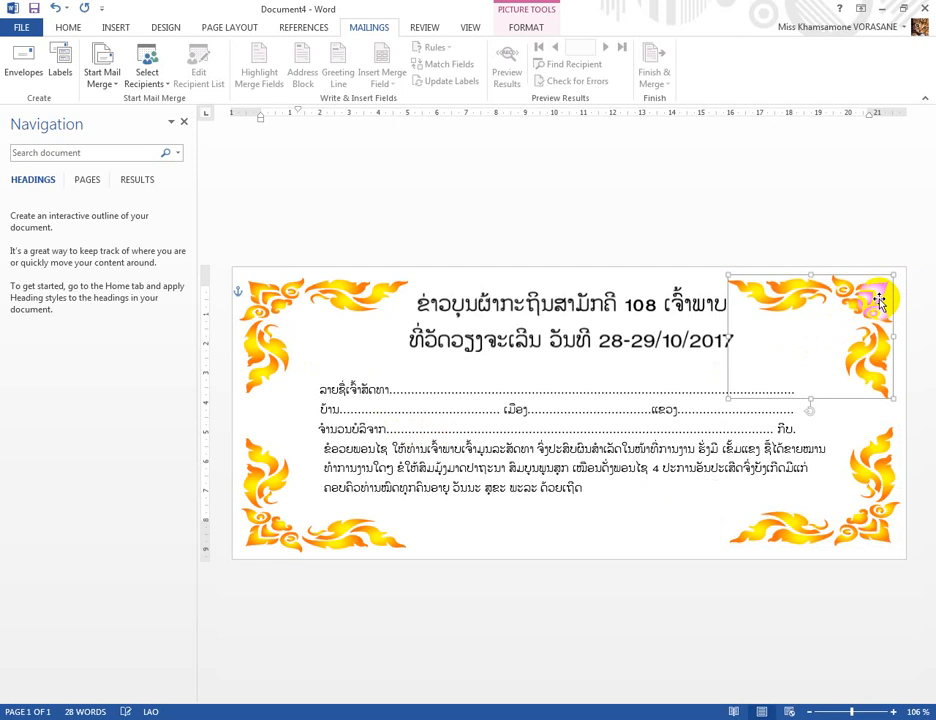
click(258, 305)
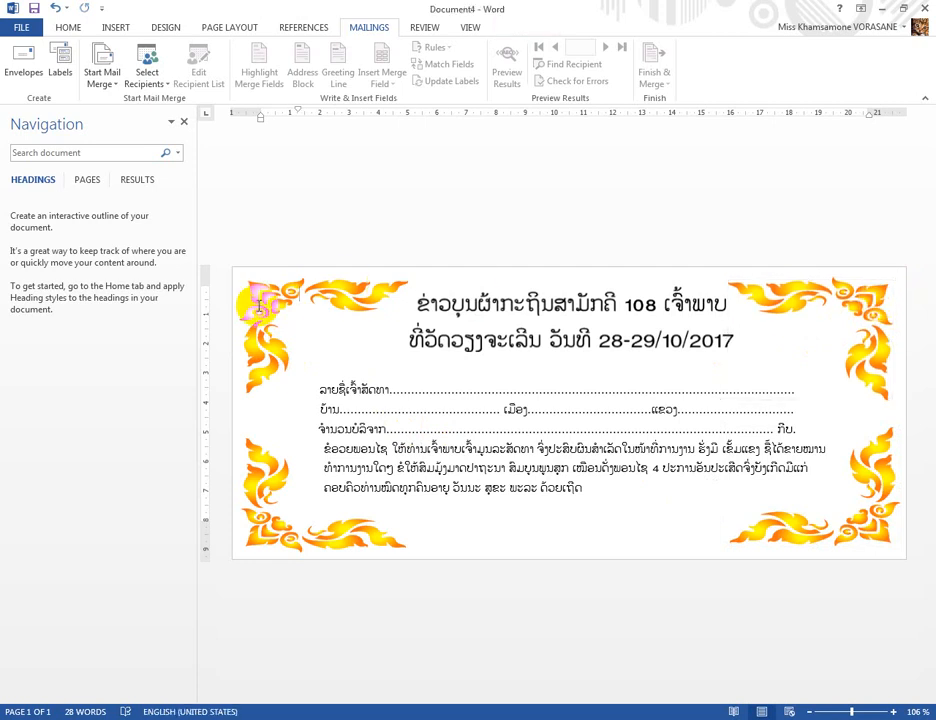
click(252, 291)
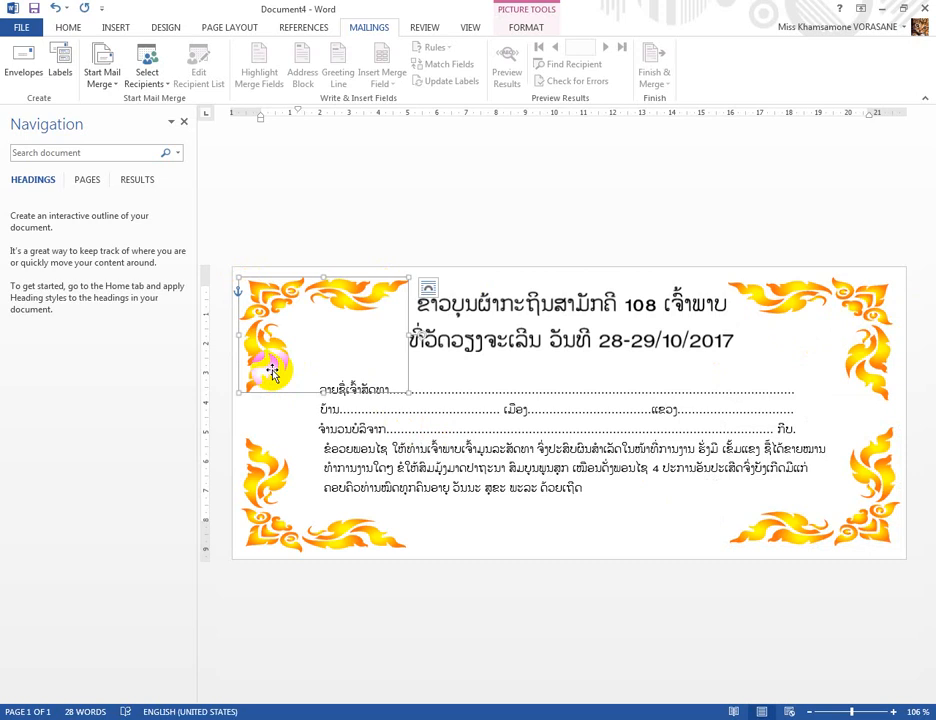
drag(272, 372, 286, 547)
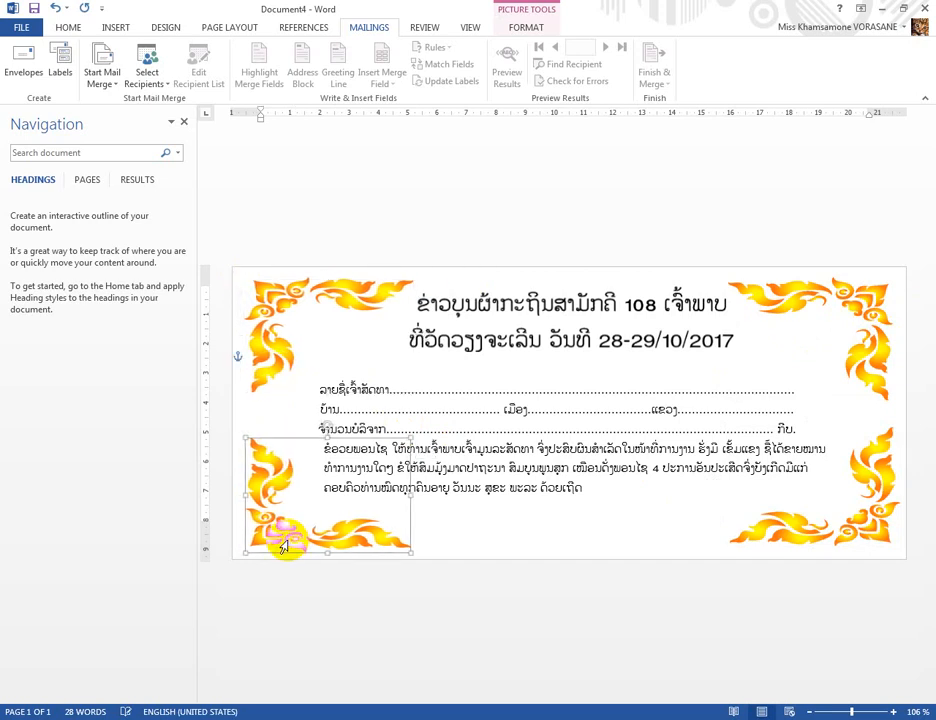
click(435, 226)
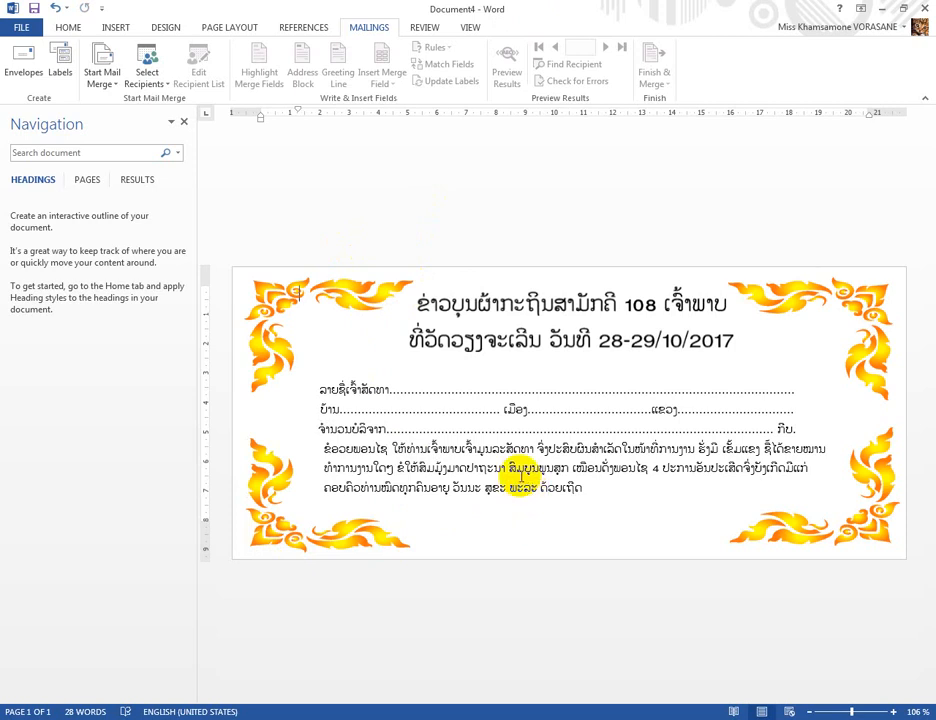
Fine-tune the vertical positions of the lower-right and upper-right corner ornaments with very small moves
click(880, 522)
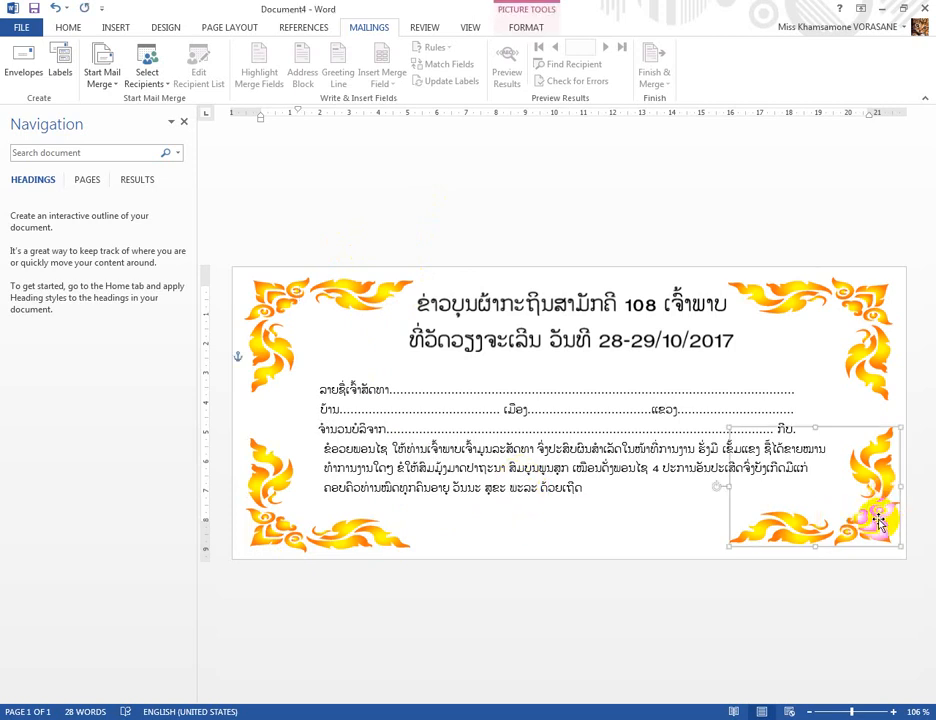
drag(876, 524, 877, 525)
click(738, 229)
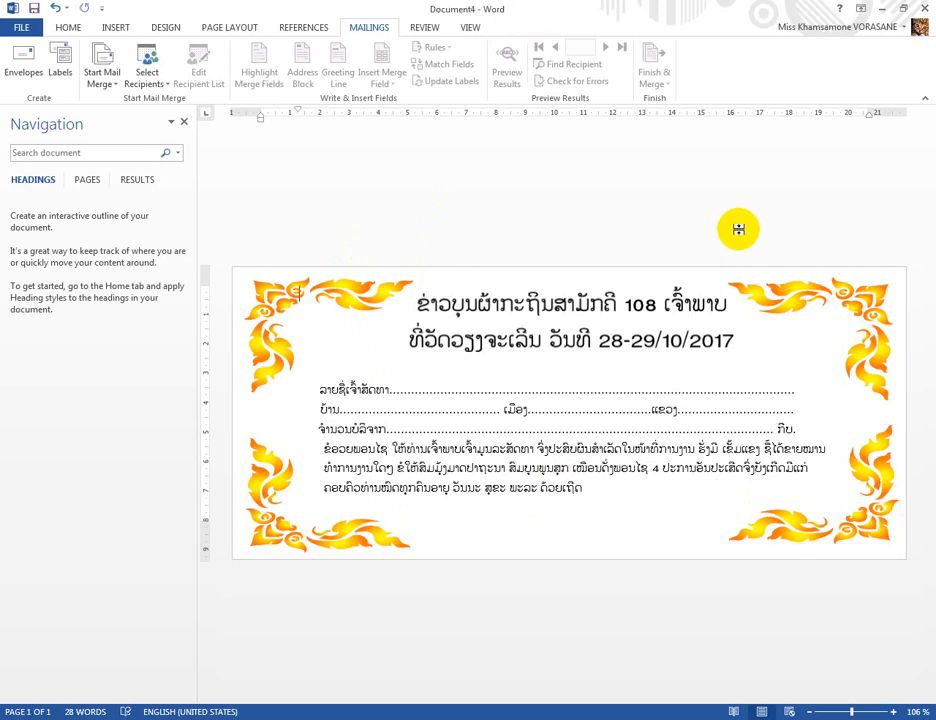
click(862, 517)
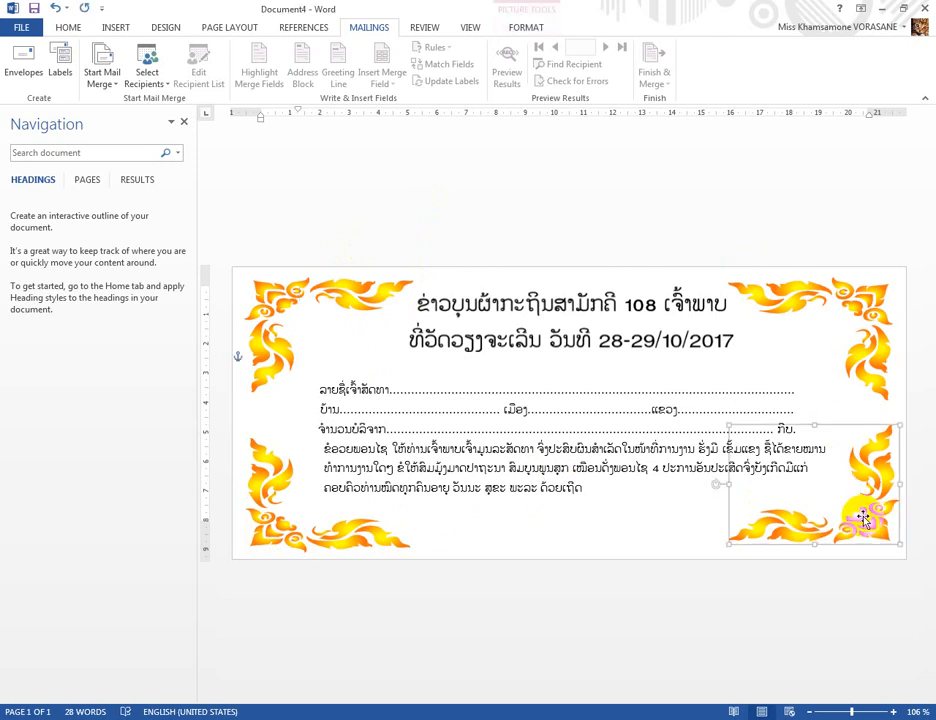
click(836, 304)
key(Up)
key(Up)
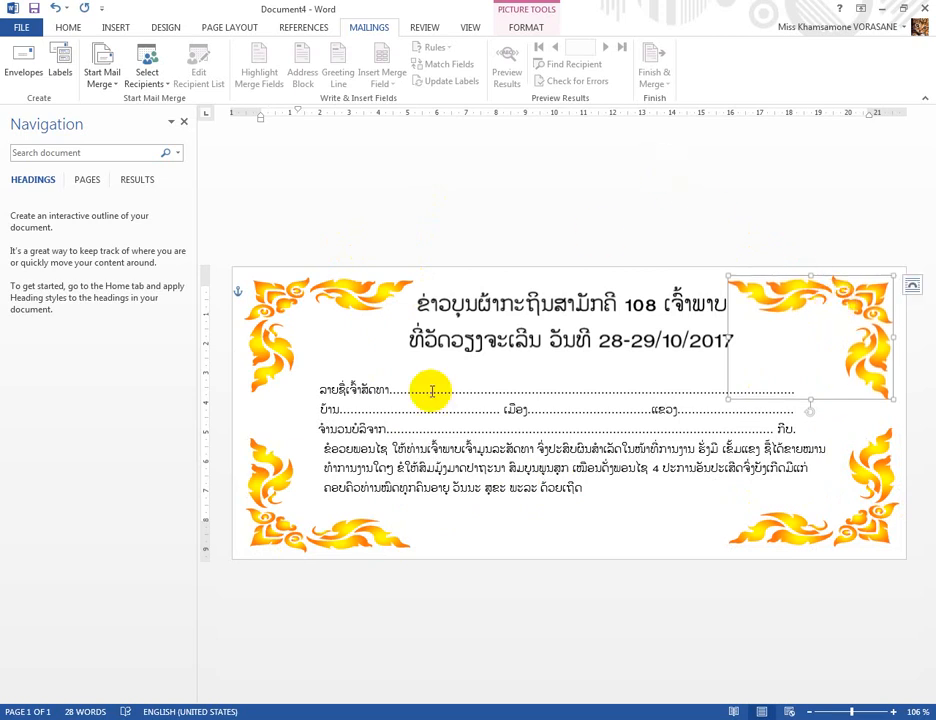
Nudge the upper-left corner ornament left to line up with the lower-left one and enlarge it slightly
click(273, 538)
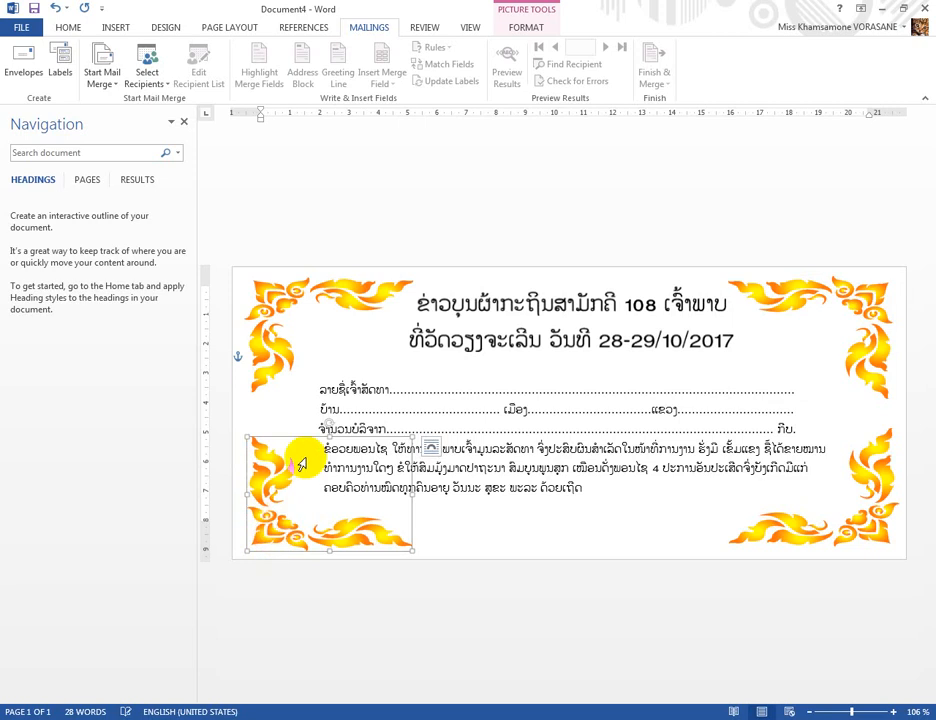
click(273, 300)
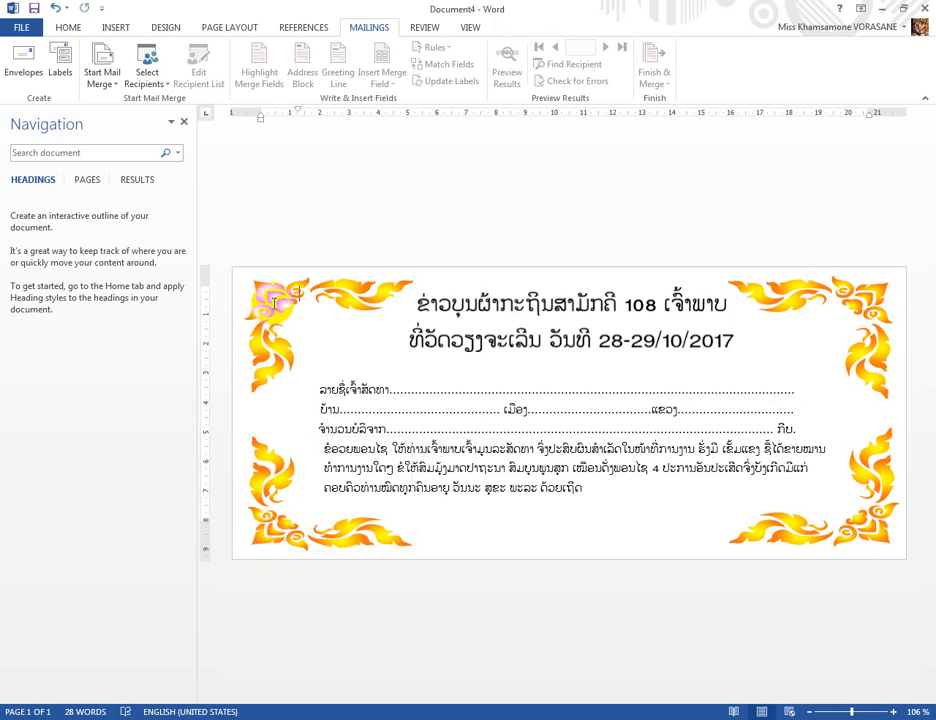
click(256, 288)
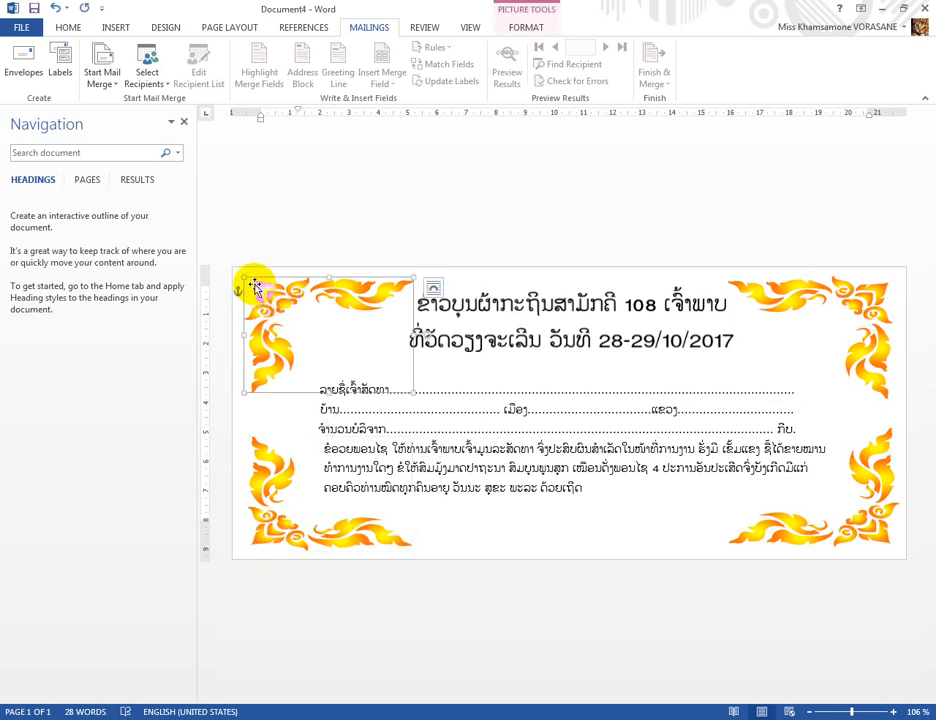
key(Left)
key(Left)
key(Left)
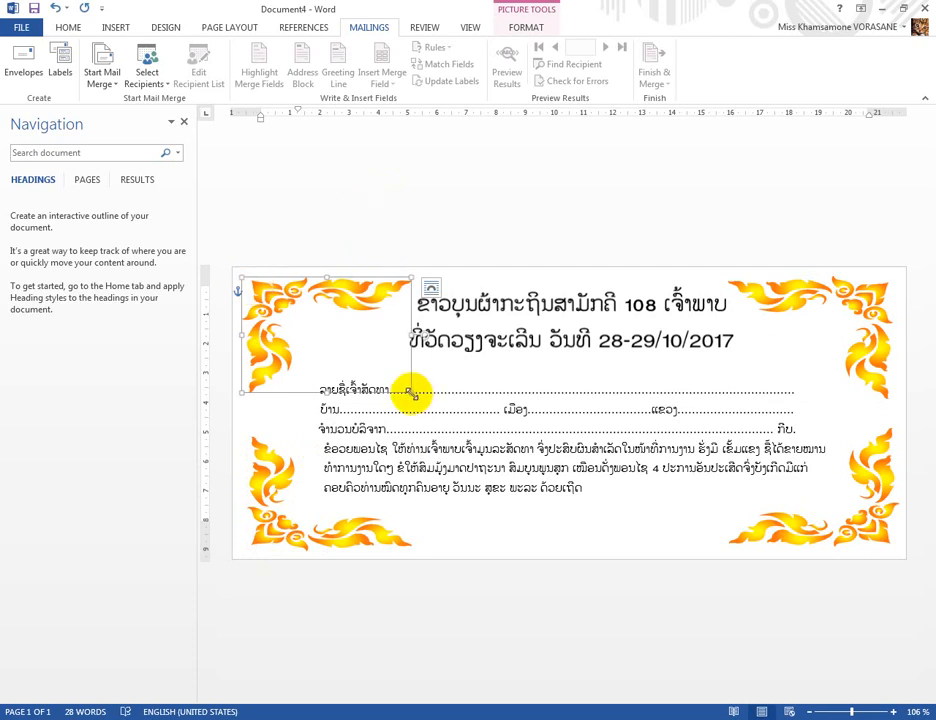
drag(414, 396, 415, 397)
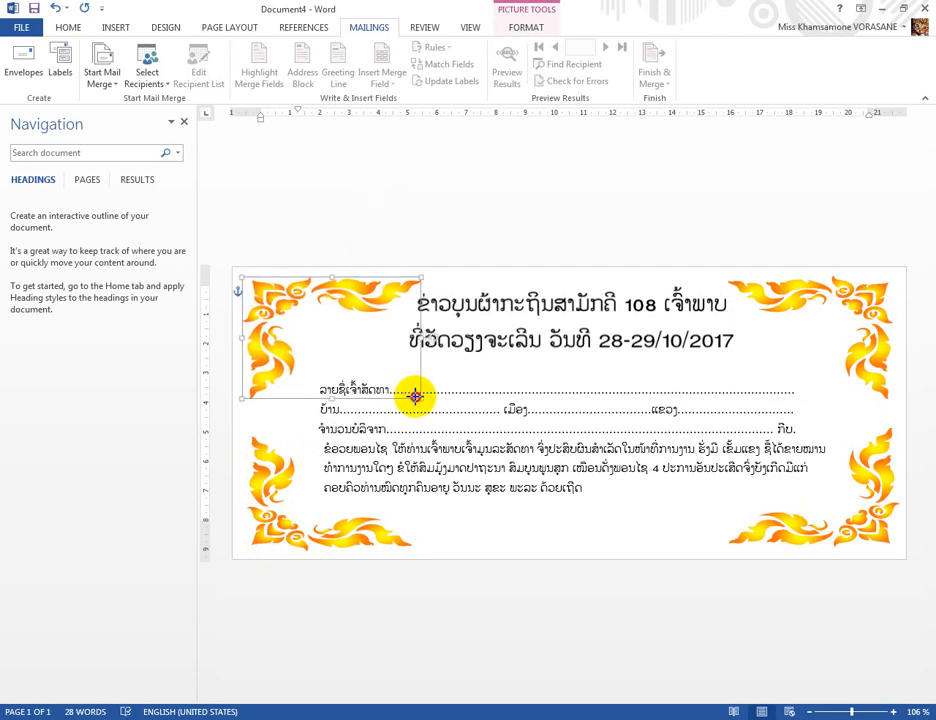
click(482, 199)
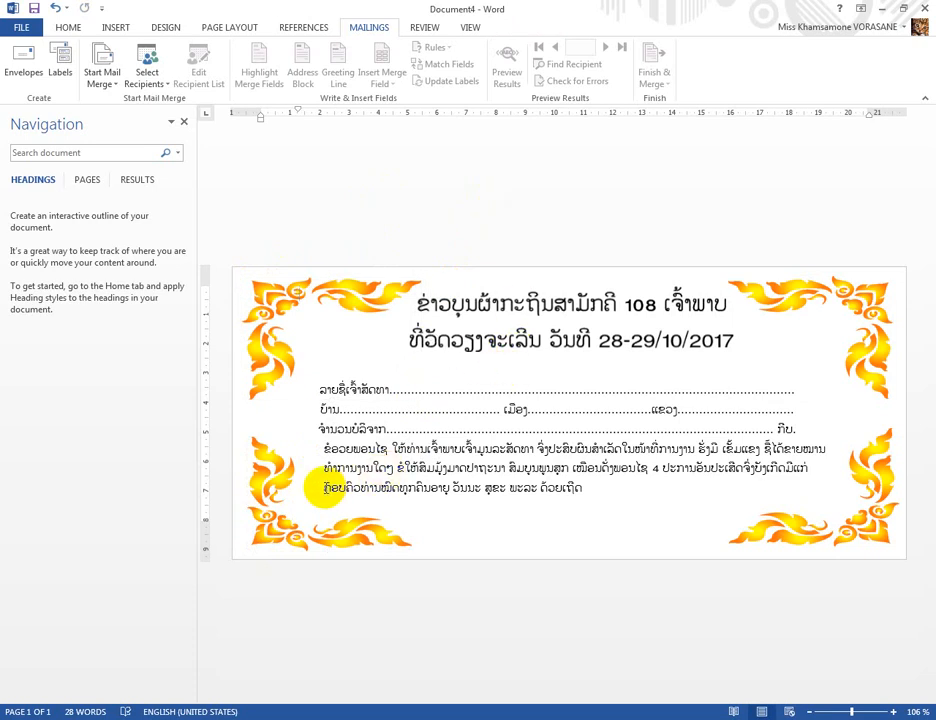
Try to indent the last line of the closing paragraph in the body text box, and undo the indent
click(352, 538)
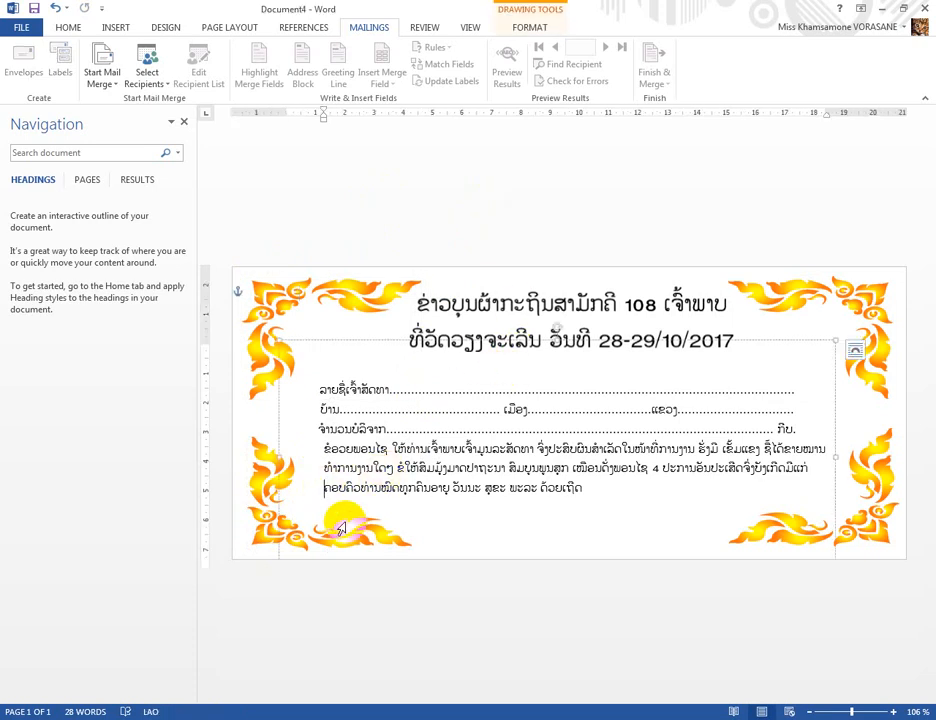
key(Tab)
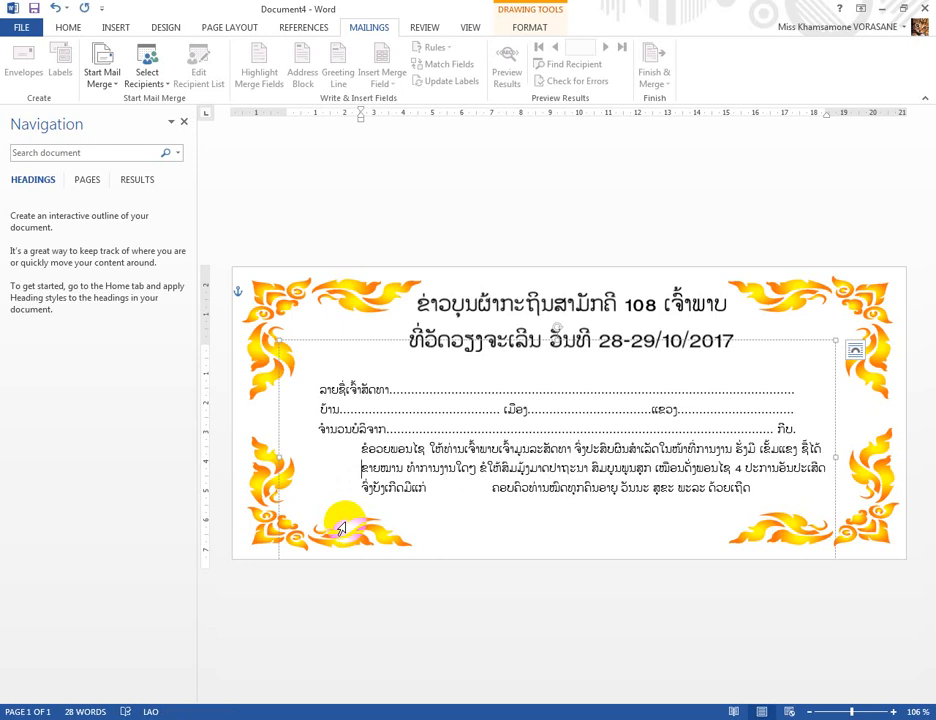
key(ctrl)
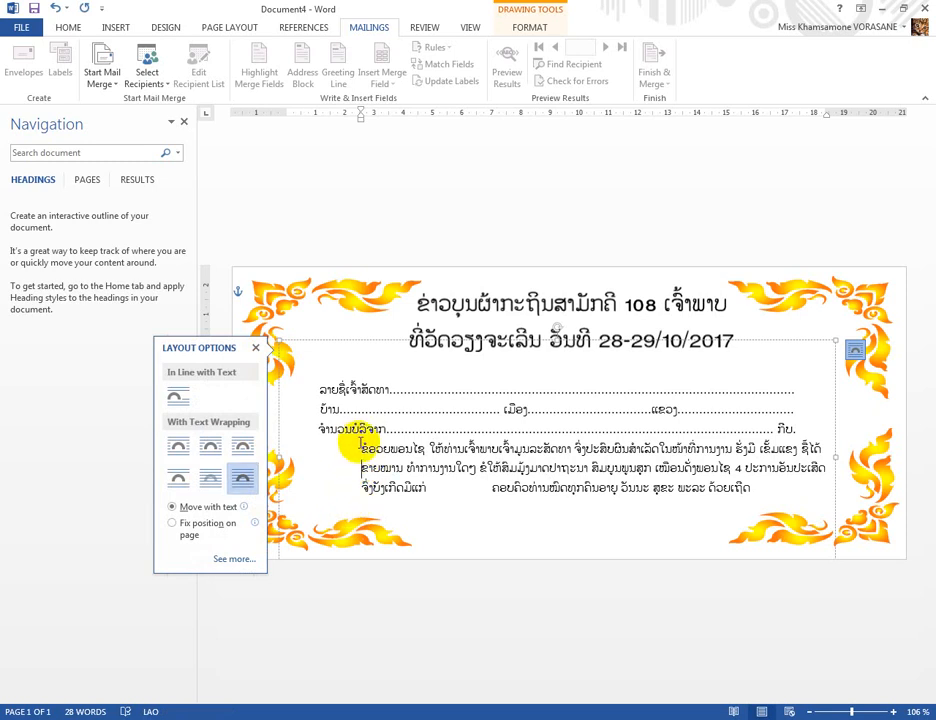
click(378, 205)
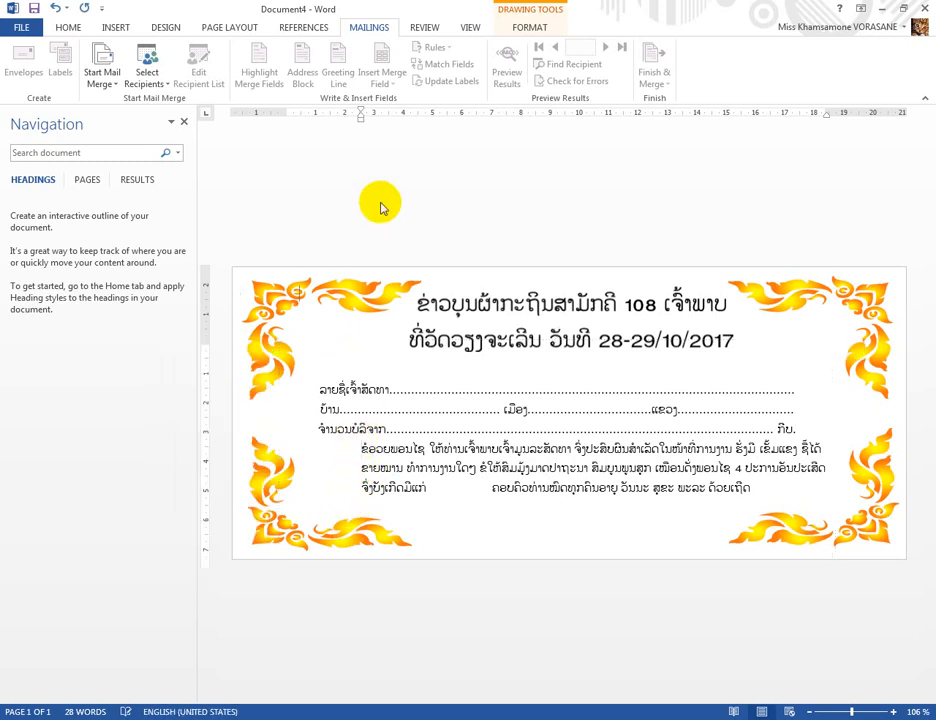
click(361, 477)
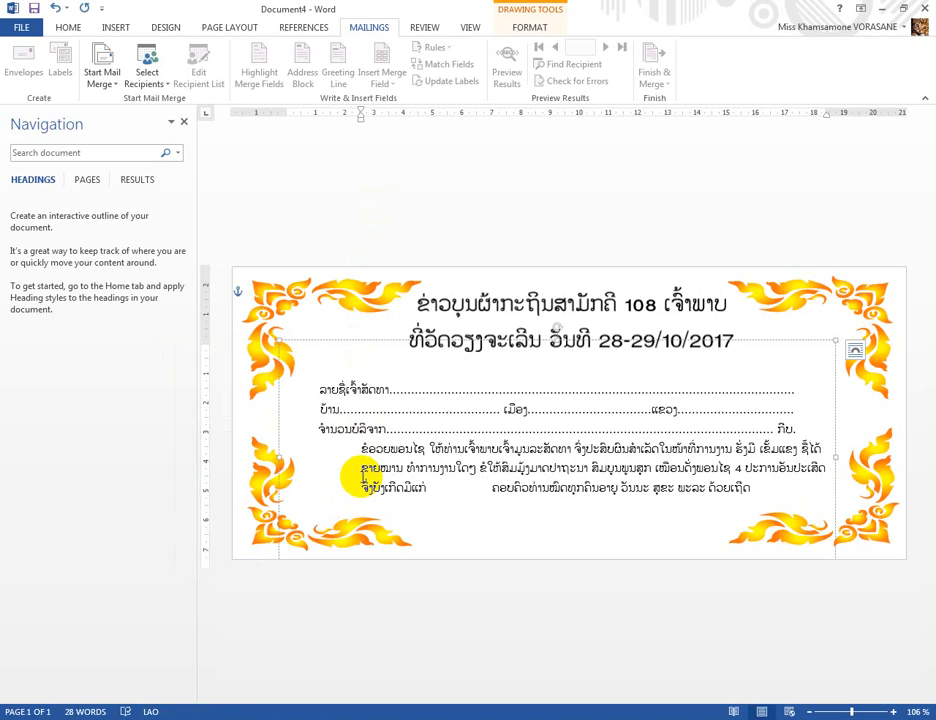
key(ctrl+z)
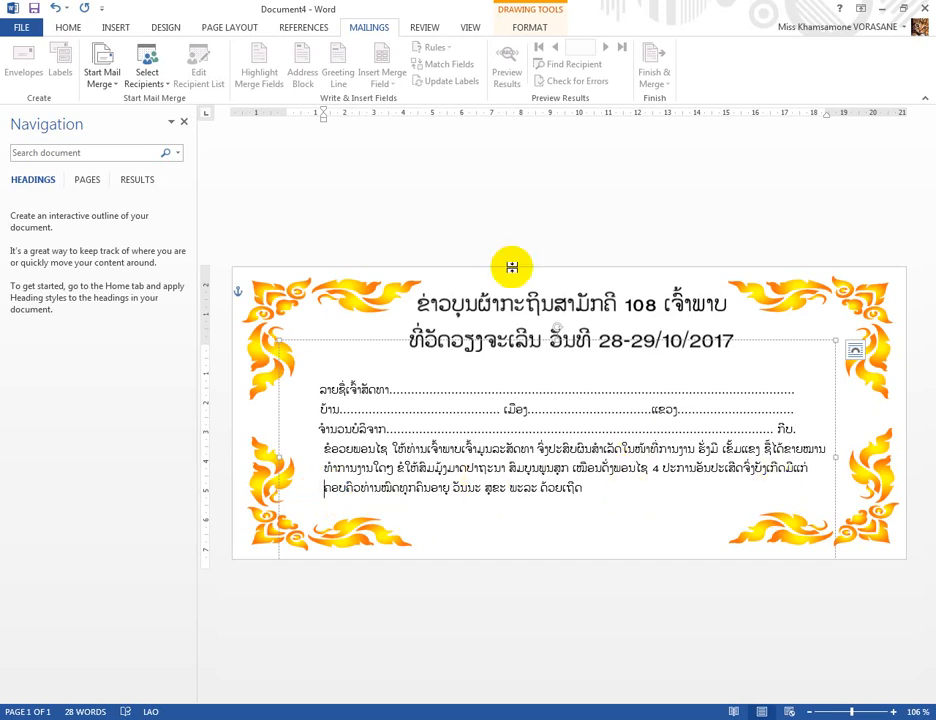
click(535, 185)
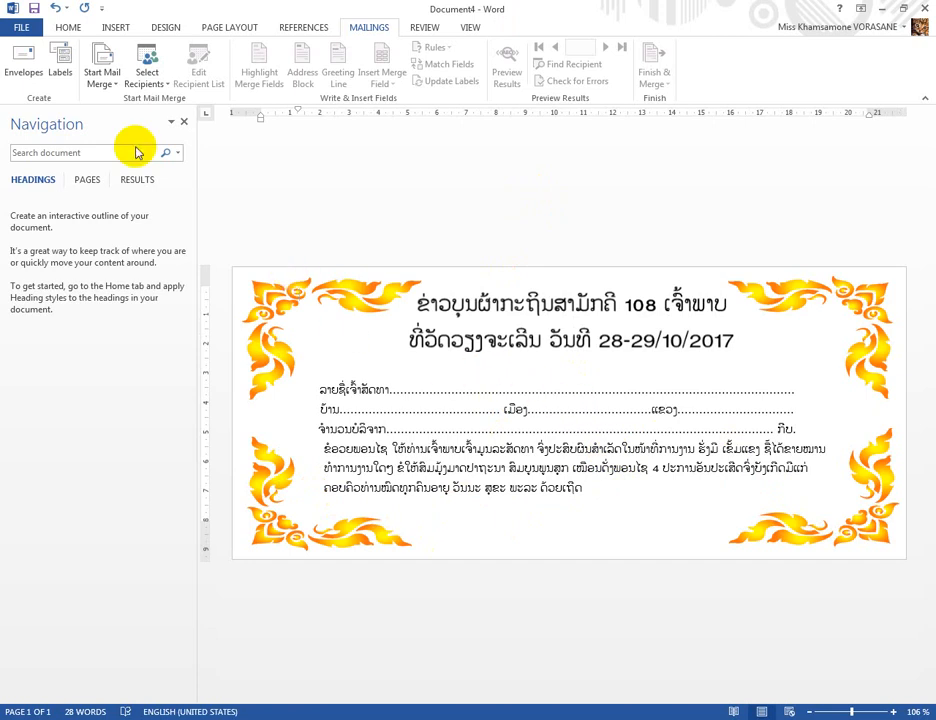
Start the Step-by-Step Mail Merge Wizard for envelopes, using the current document, and continue to recipient selection
click(113, 86)
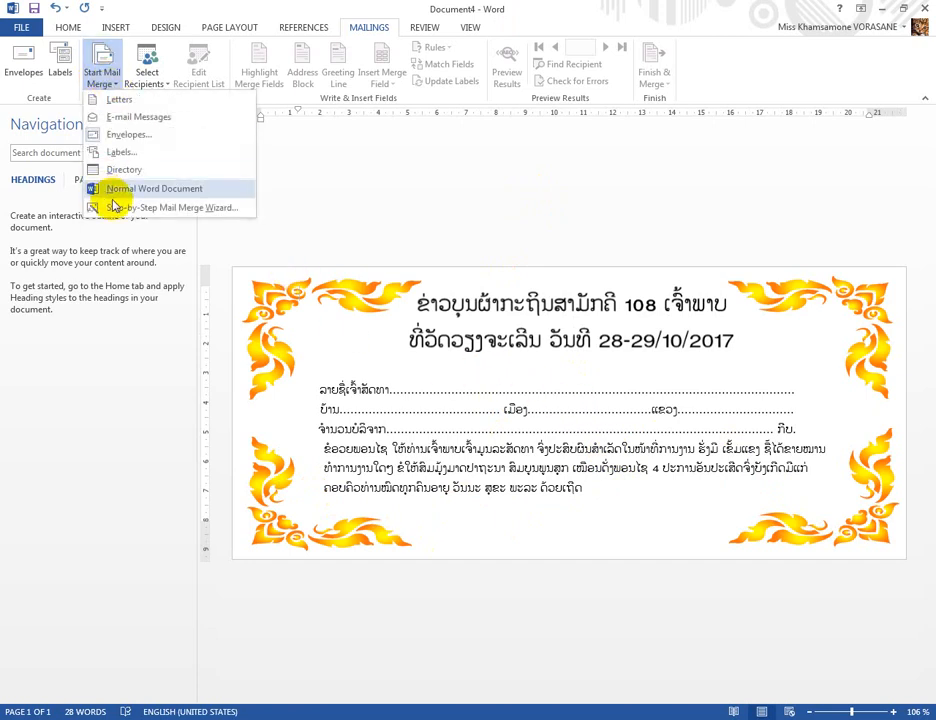
click(210, 210)
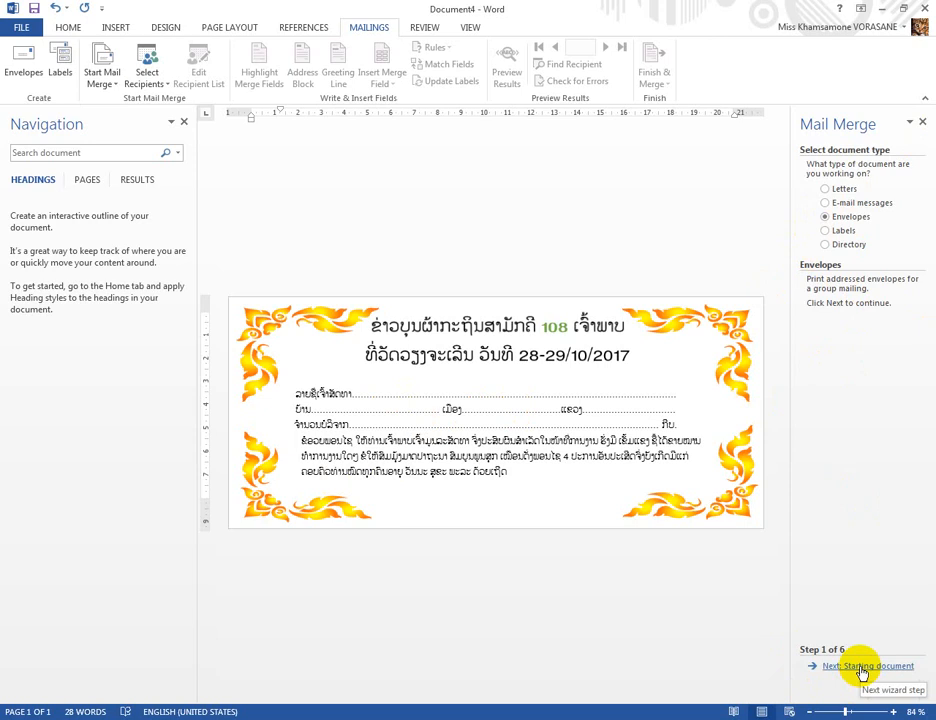
click(857, 668)
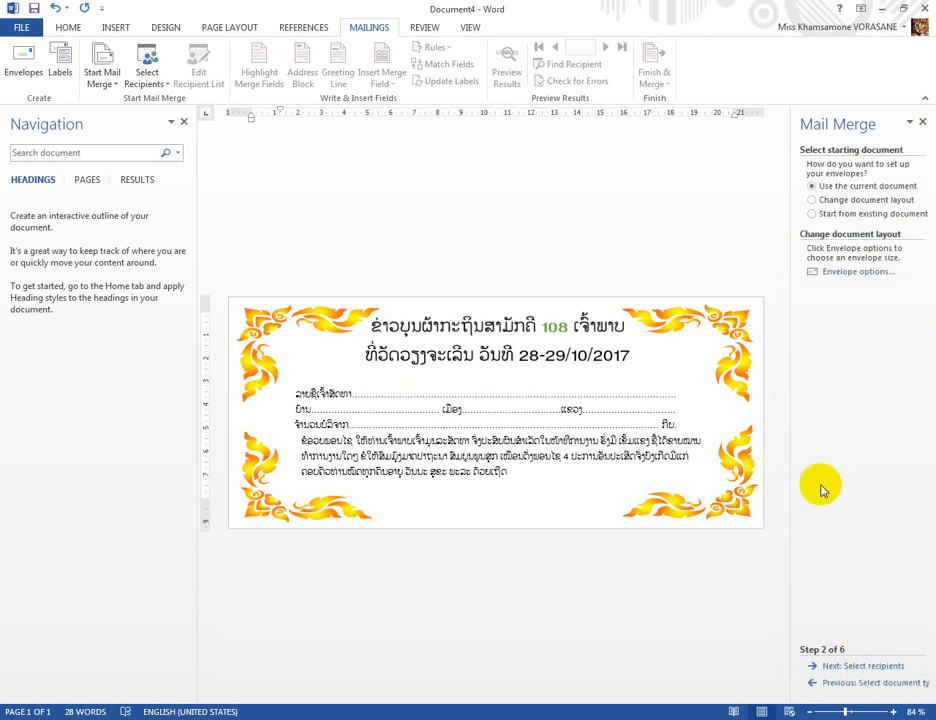
click(857, 668)
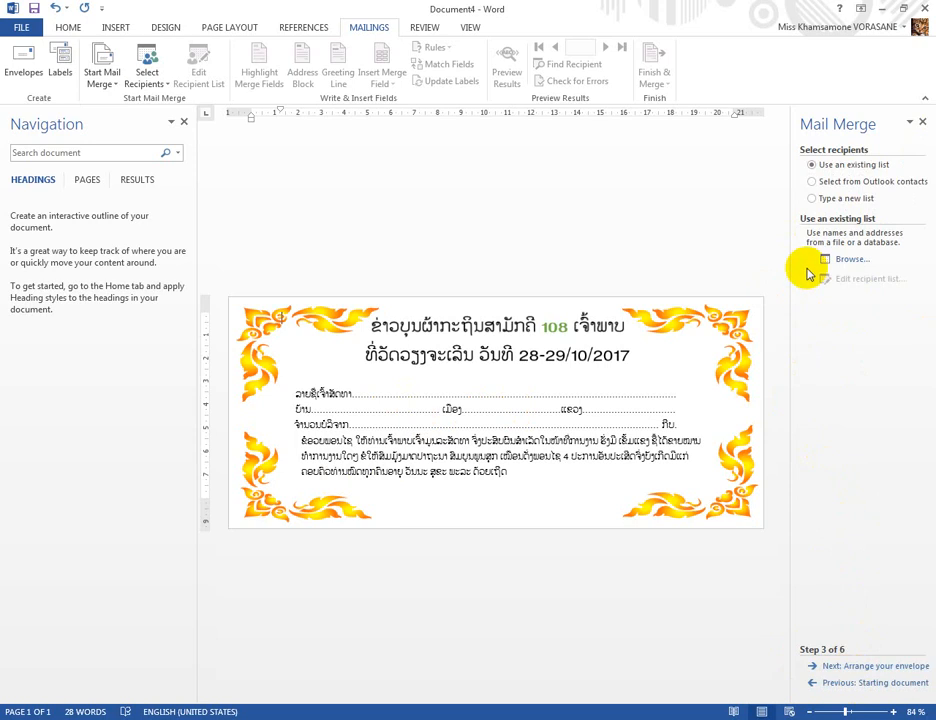
Use the existing list 120.mdb from the Desktop's lis Name folder as the recipient source and accept all its recipients
click(812, 199)
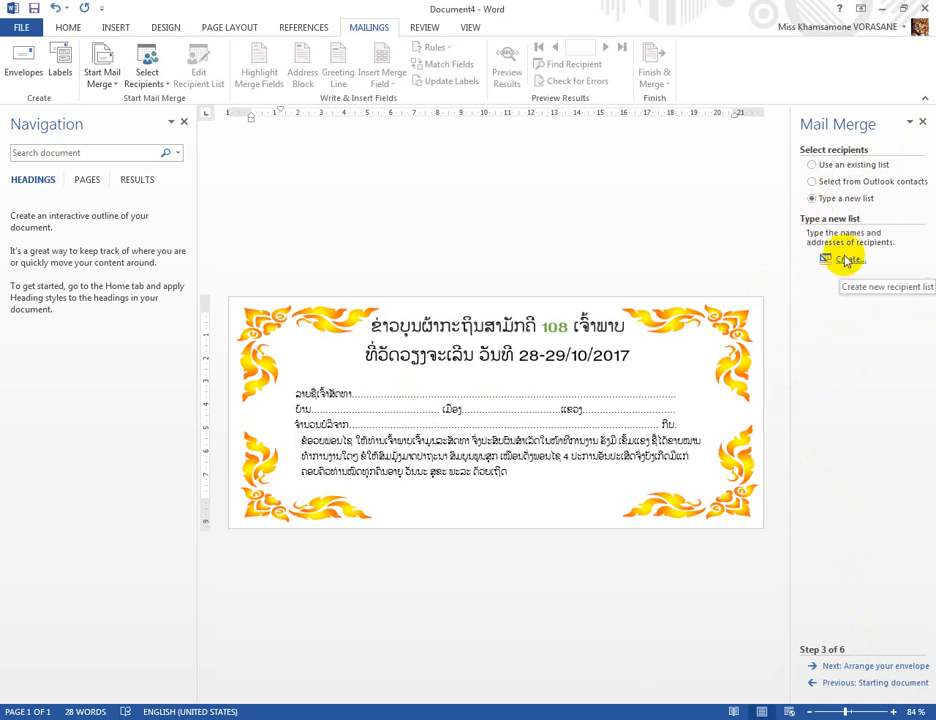
click(812, 166)
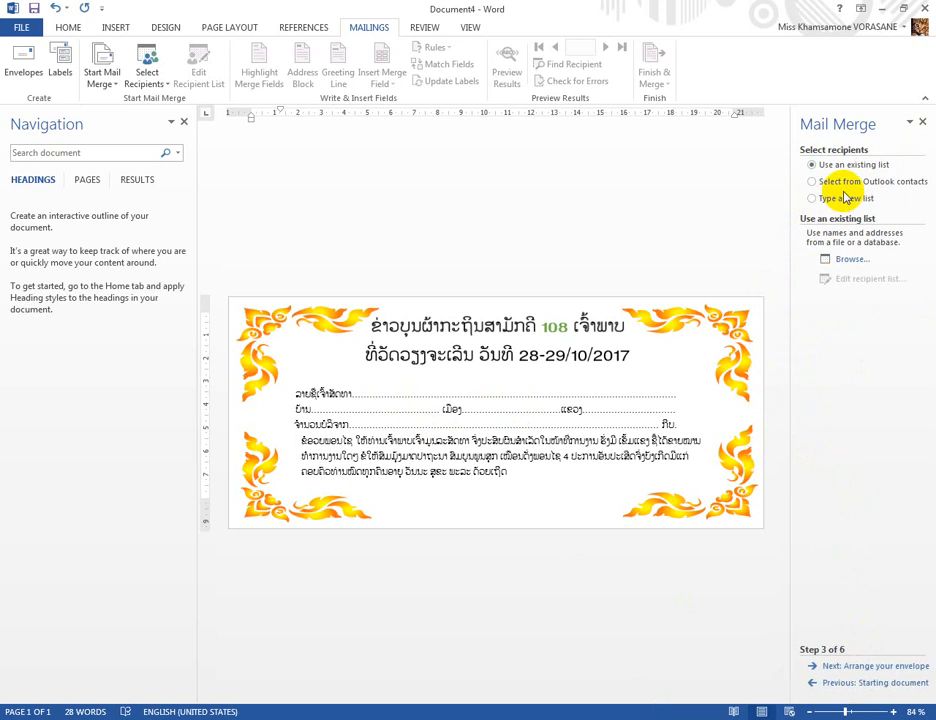
click(852, 262)
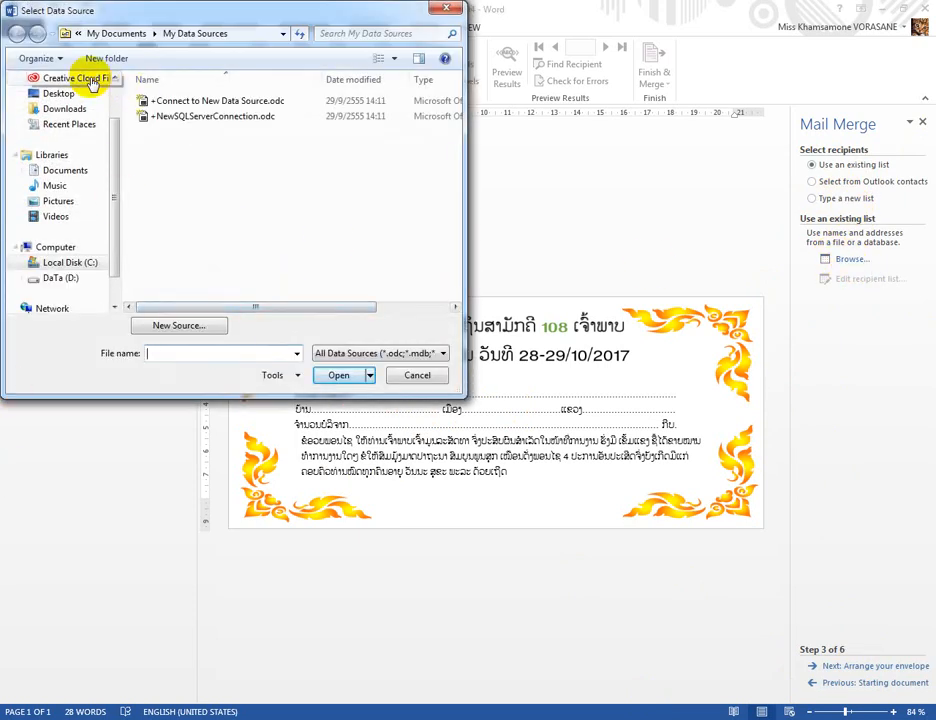
click(62, 96)
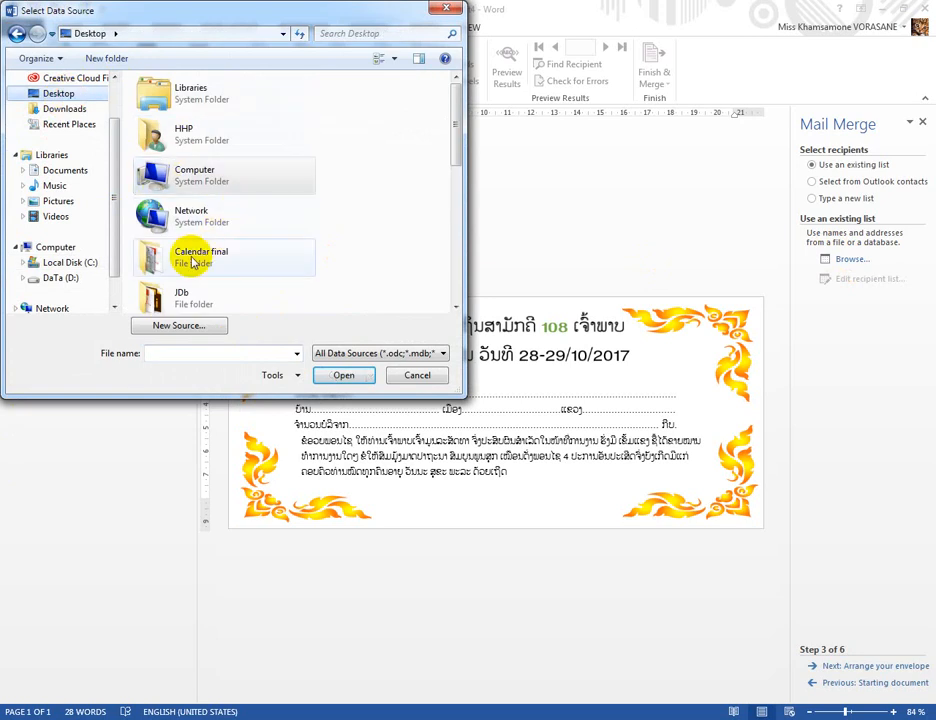
scroll(192, 262, down, 3)
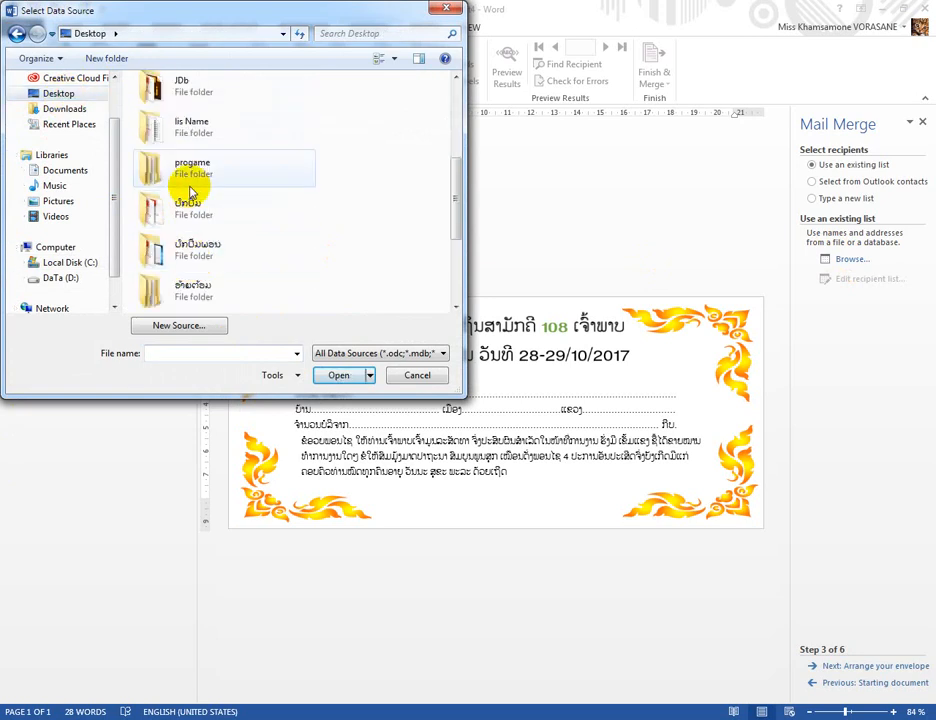
click(141, 122)
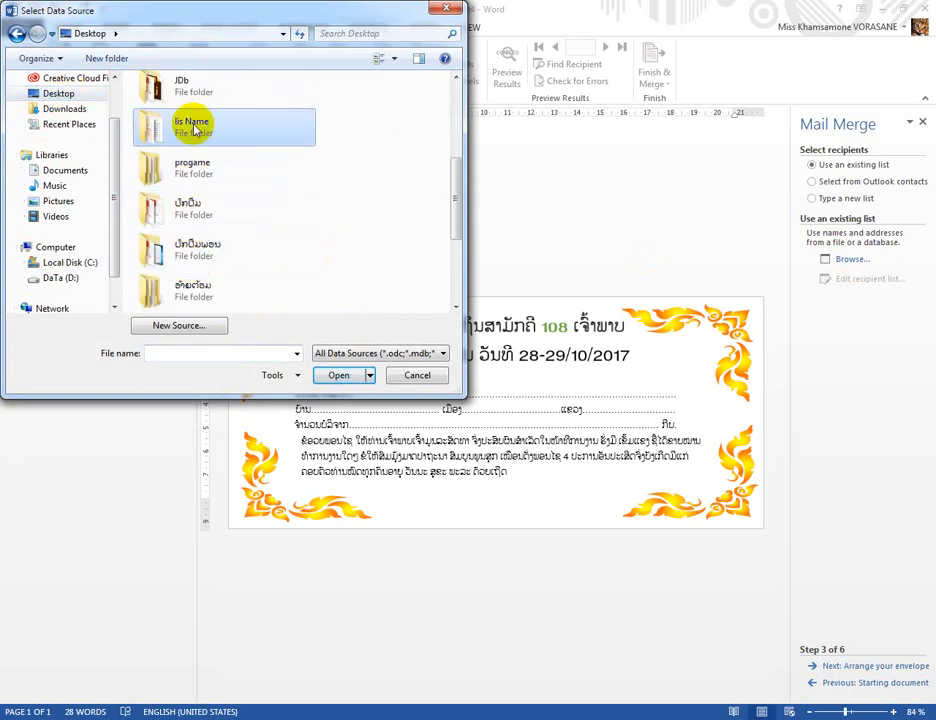
double_click(221, 138)
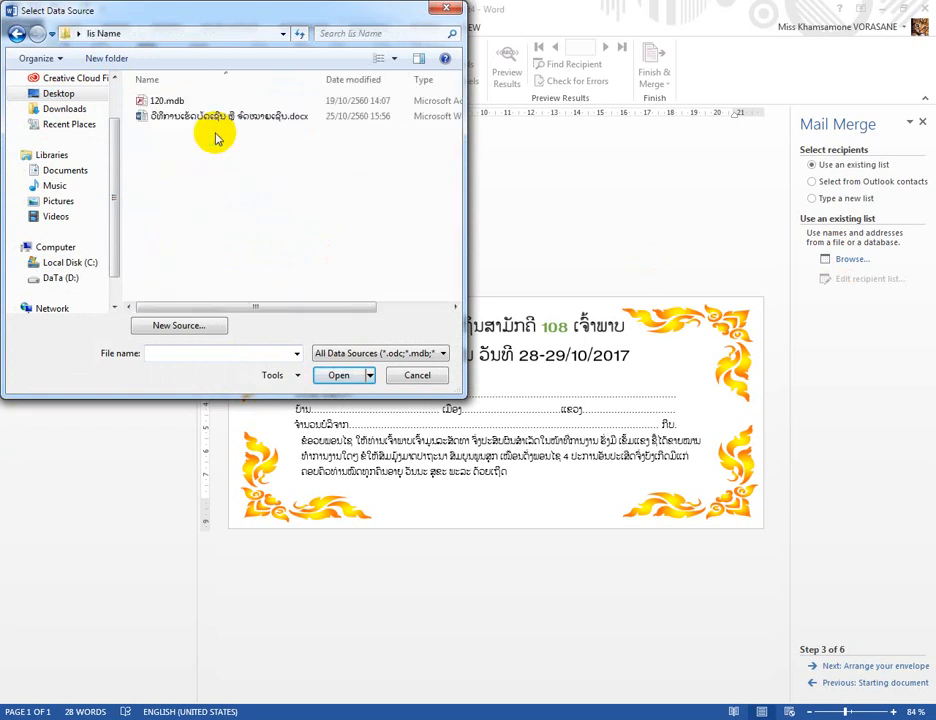
click(166, 100)
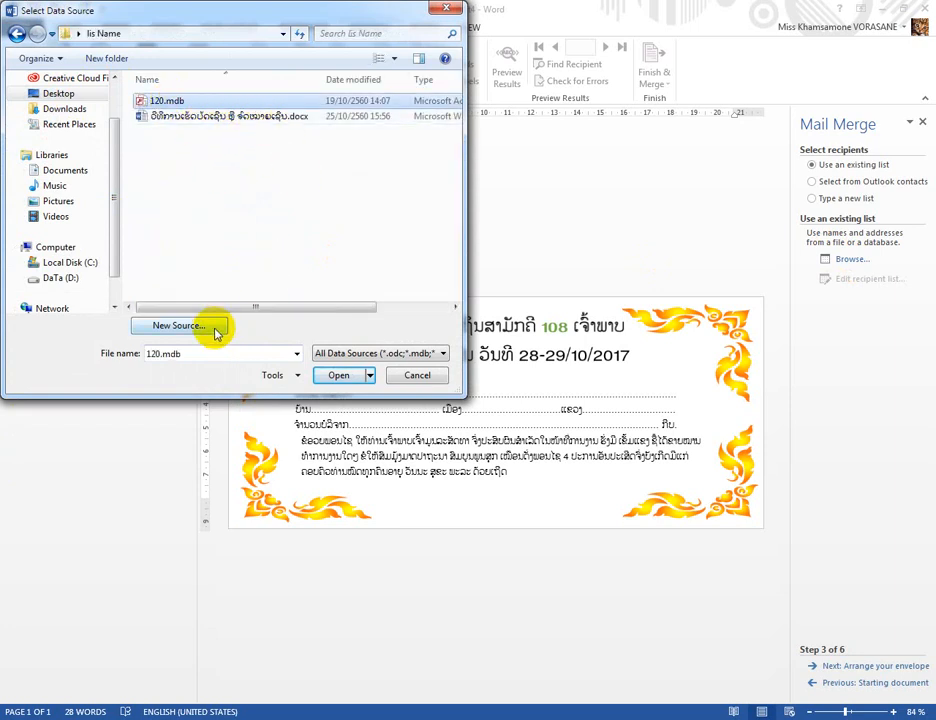
click(345, 379)
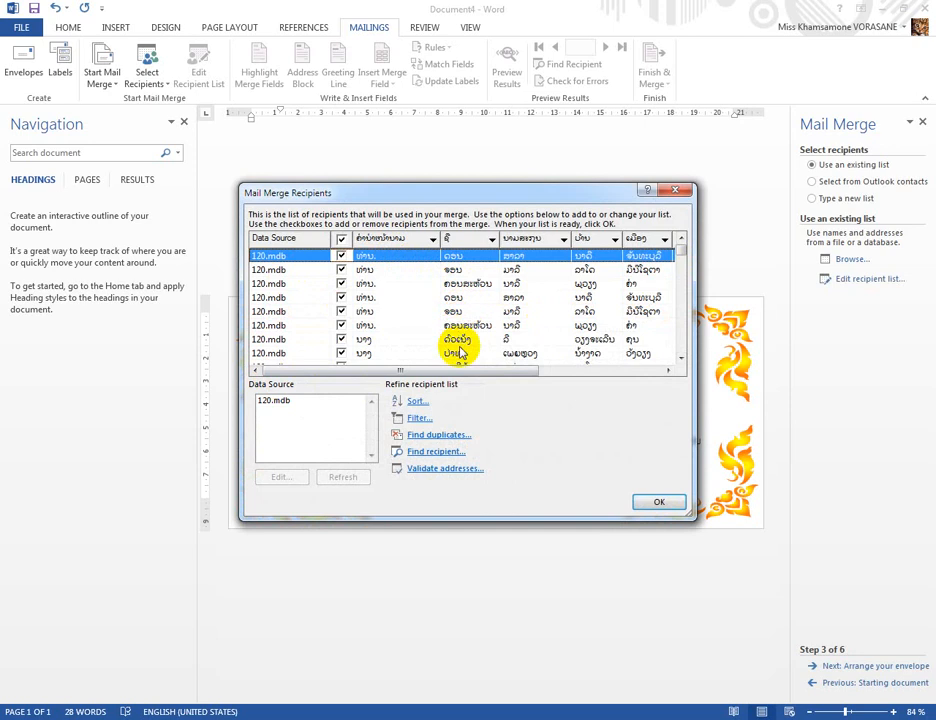
click(652, 503)
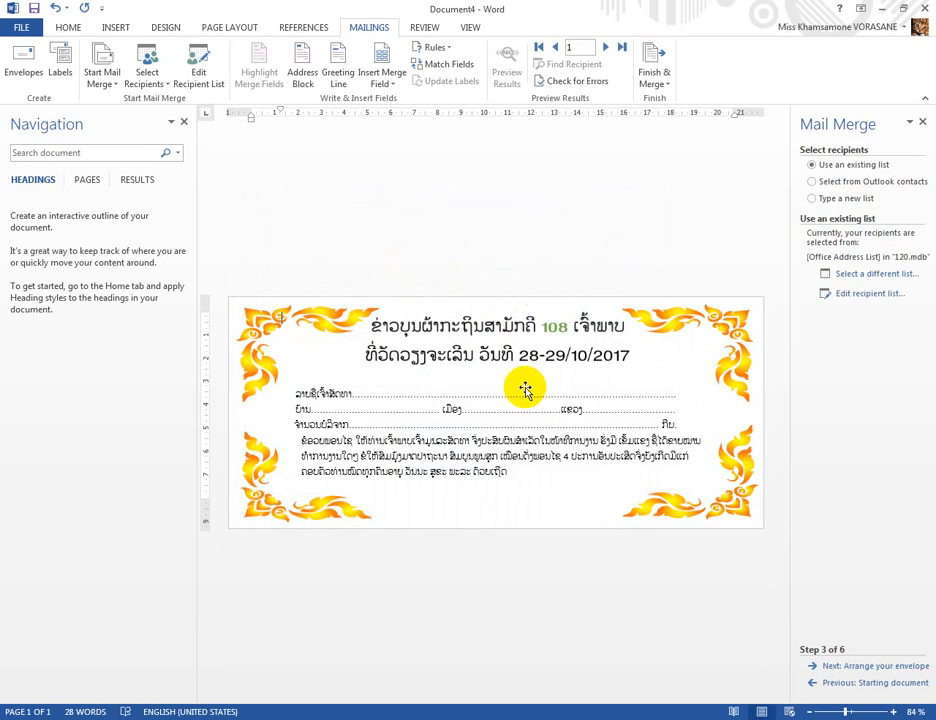
Advance the mail merge wizard through the arrange and preview stages to its final stage, Complete the merge
click(883, 668)
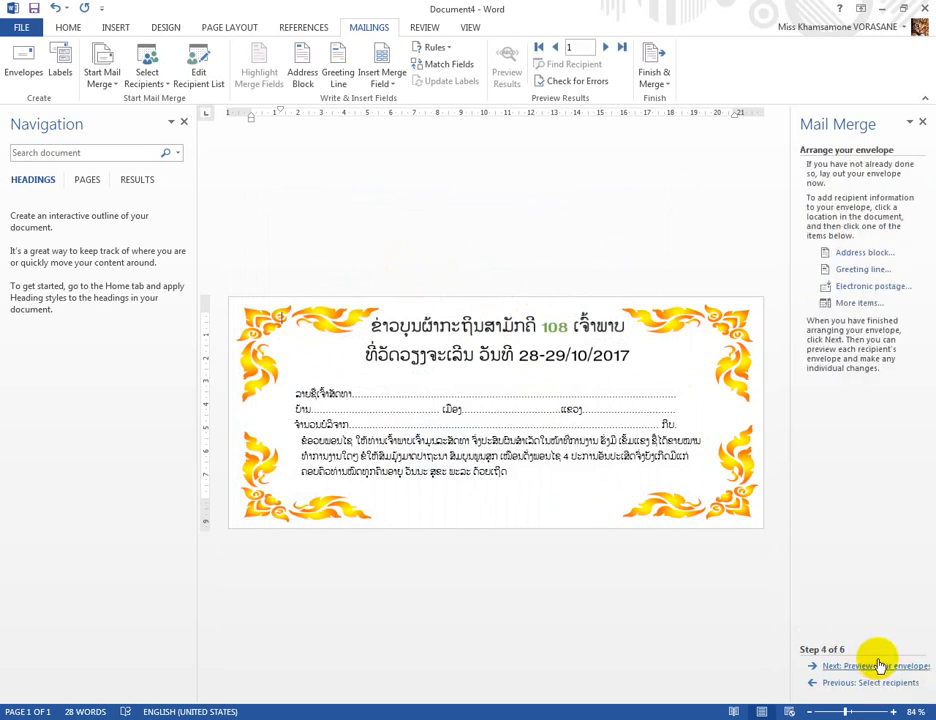
click(884, 668)
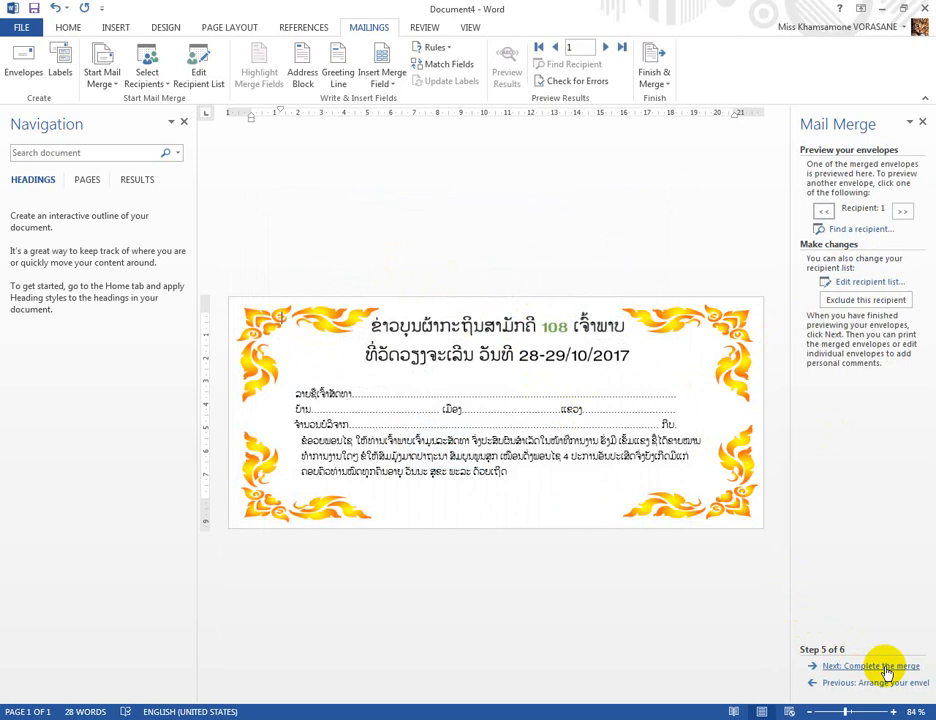
click(885, 668)
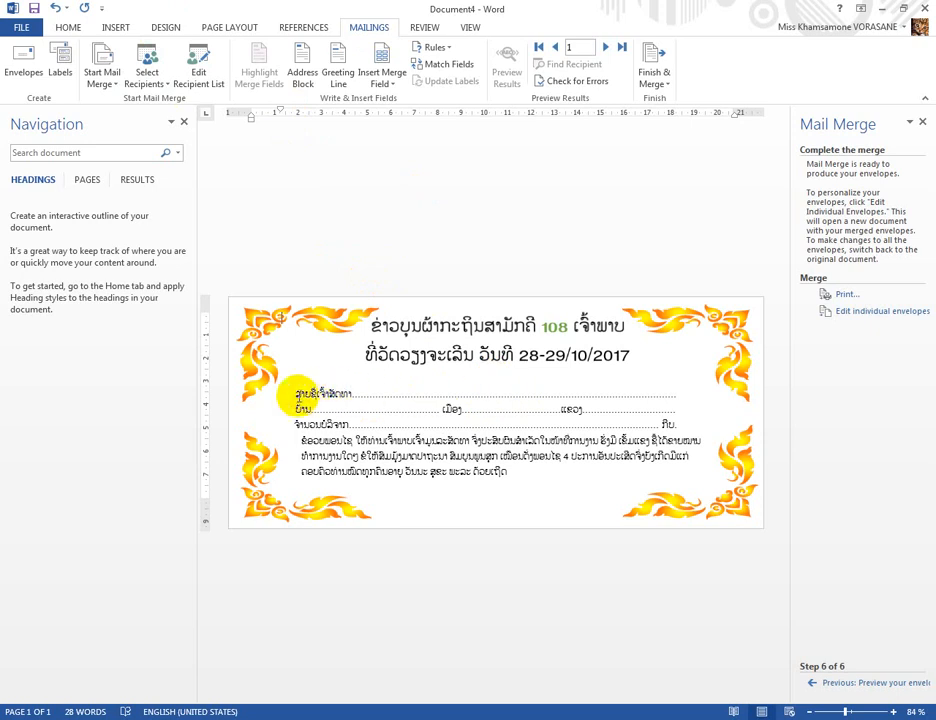
Centre the paragraph in the empty text box on the donor name line
click(492, 394)
click(451, 384)
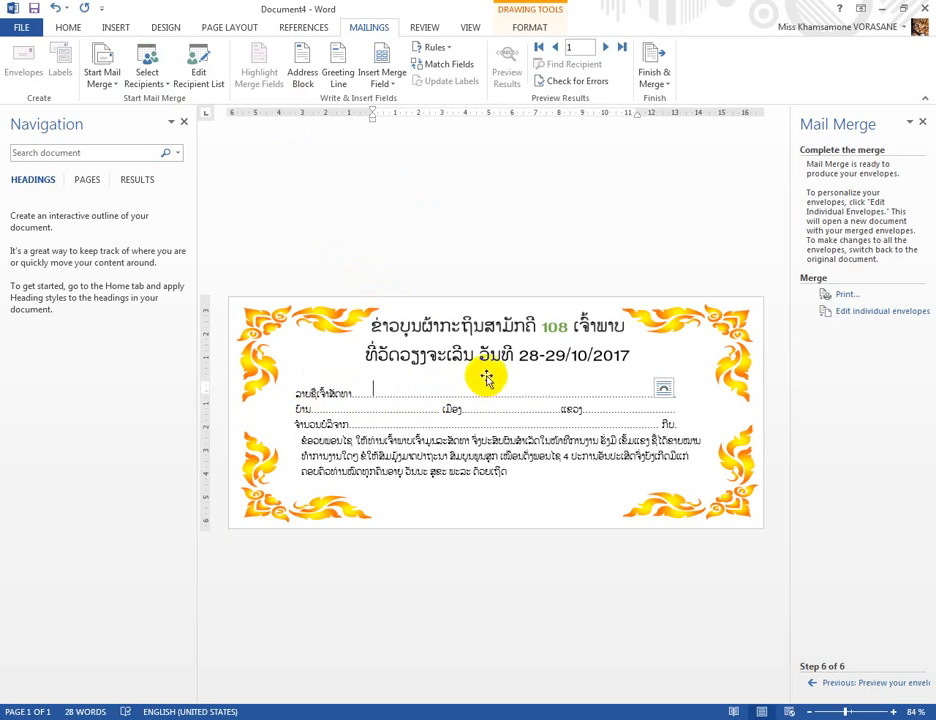
click(488, 378)
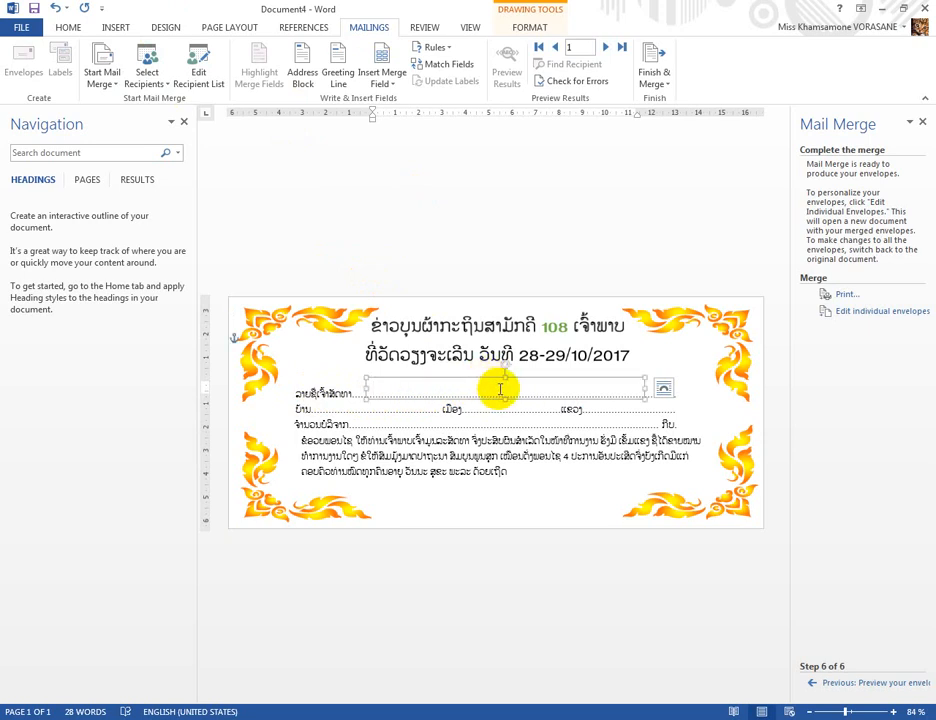
click(499, 389)
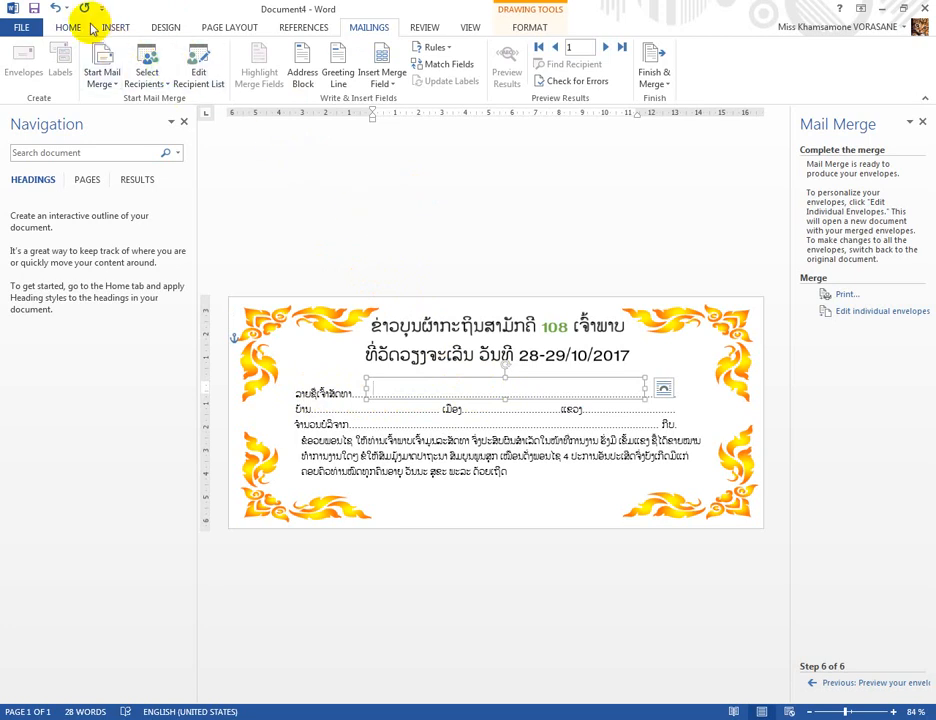
click(66, 26)
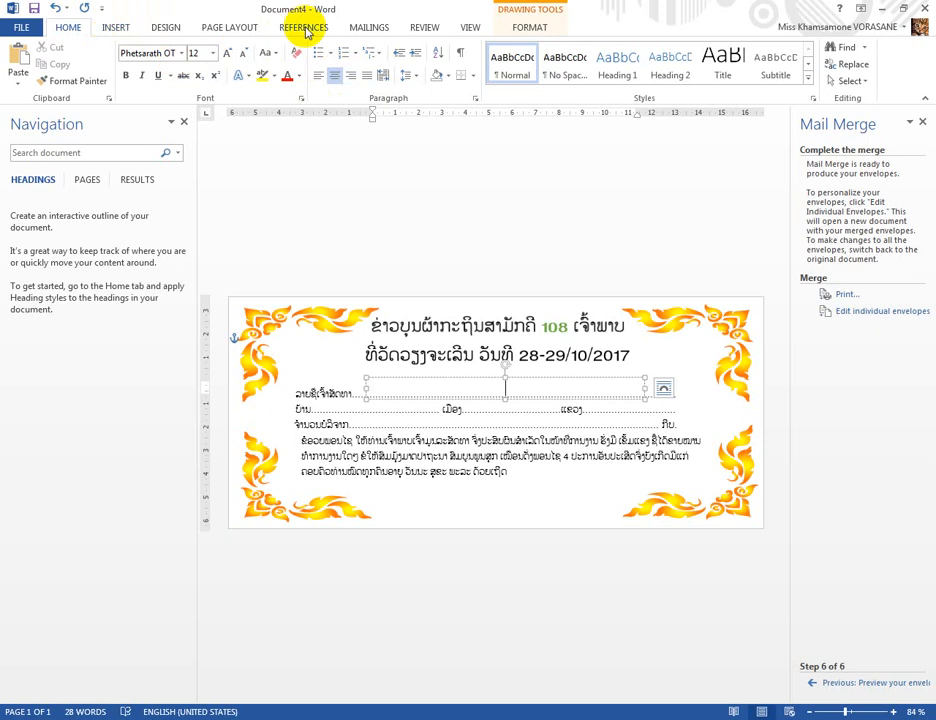
Insert the merge fields ຄຳນຳໜ້ານາມ, ຊື່ and ນາມສະກຸນ in the name line's text box, separated by spaces
click(372, 28)
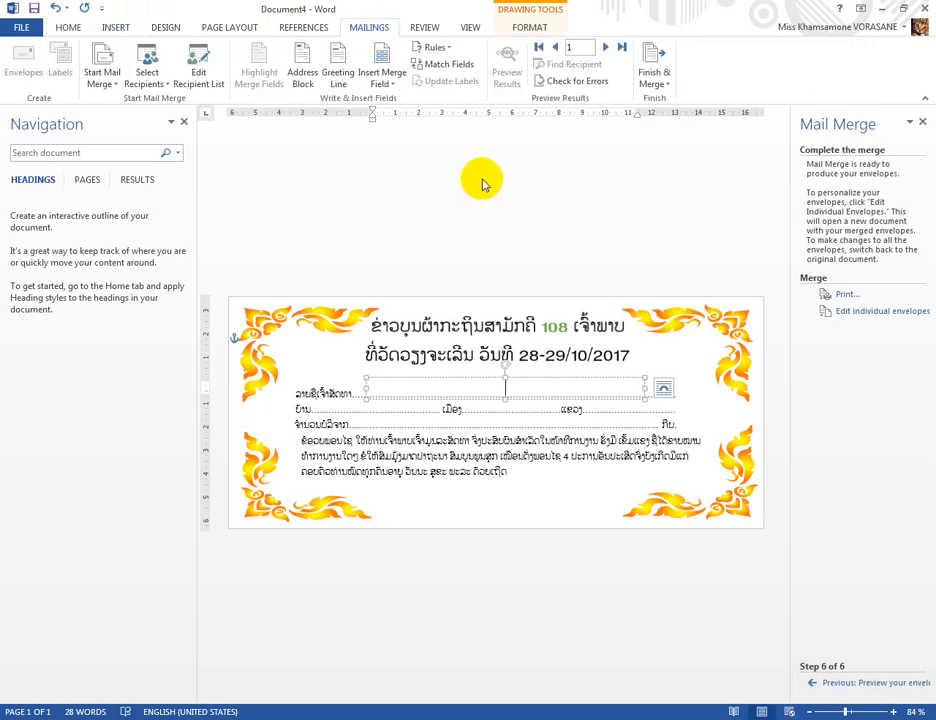
click(396, 86)
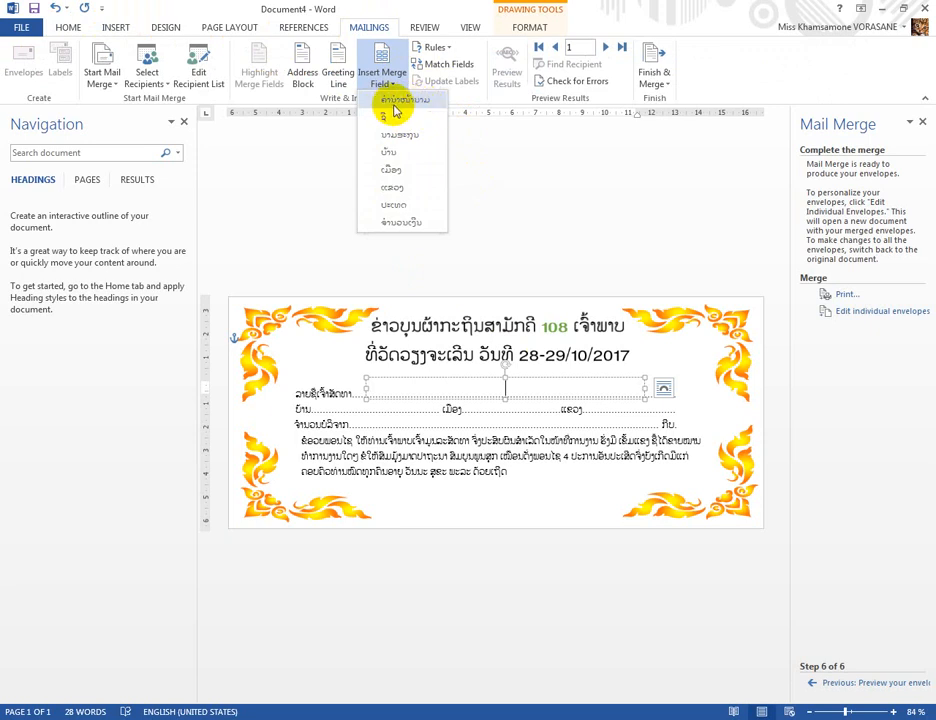
click(414, 104)
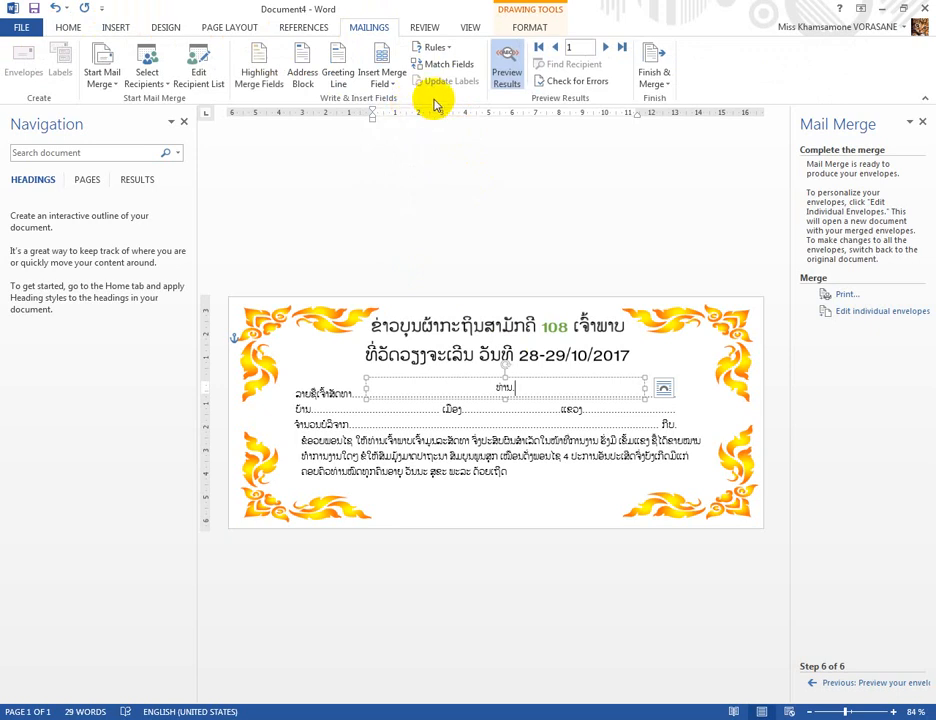
click(512, 385)
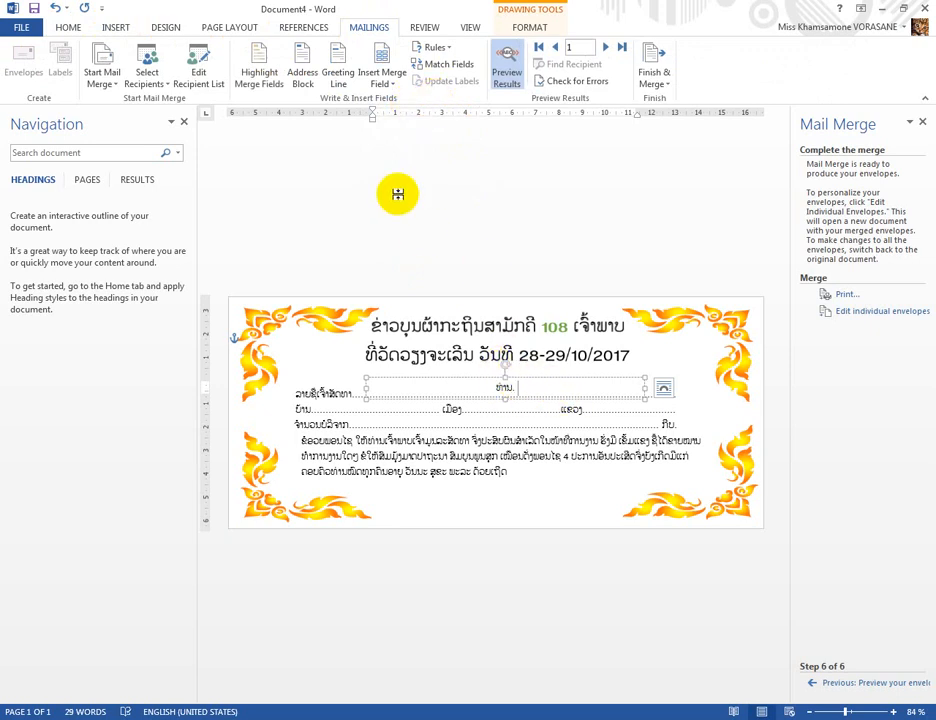
click(390, 86)
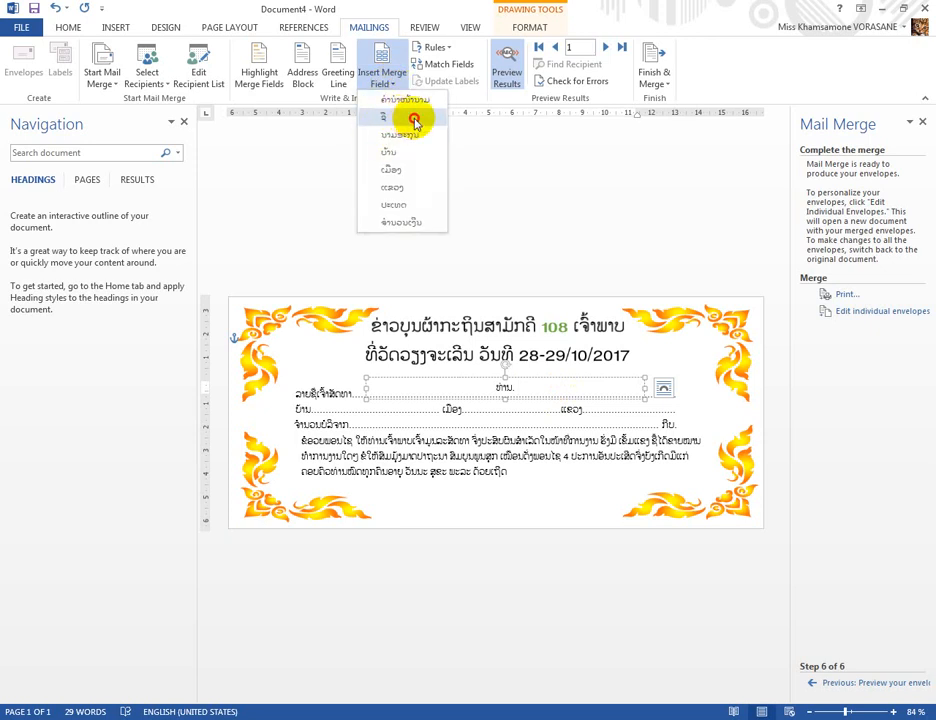
click(414, 119)
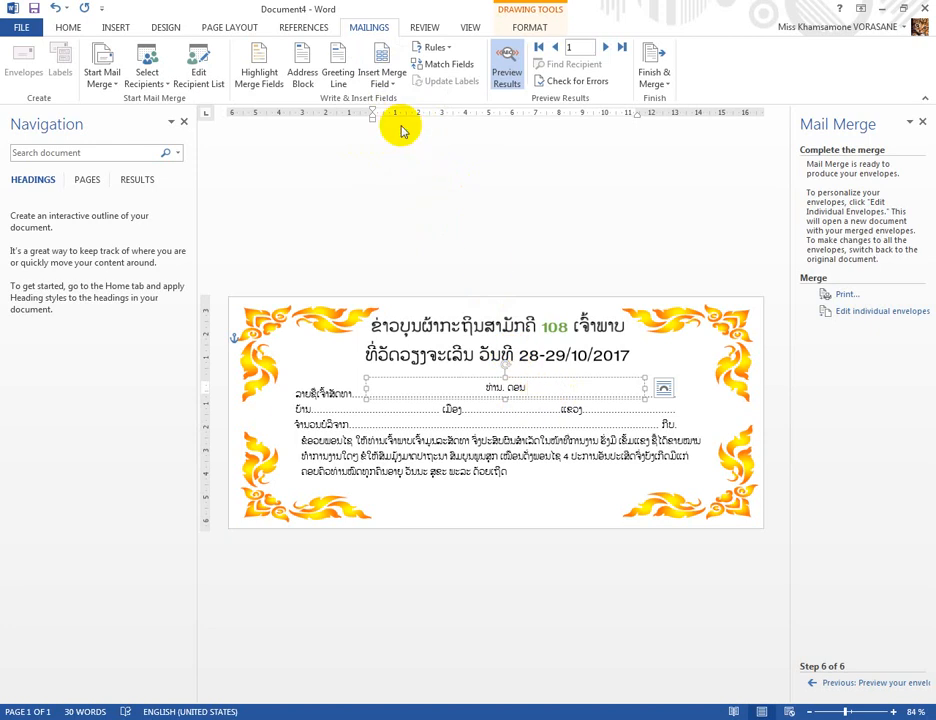
click(395, 85)
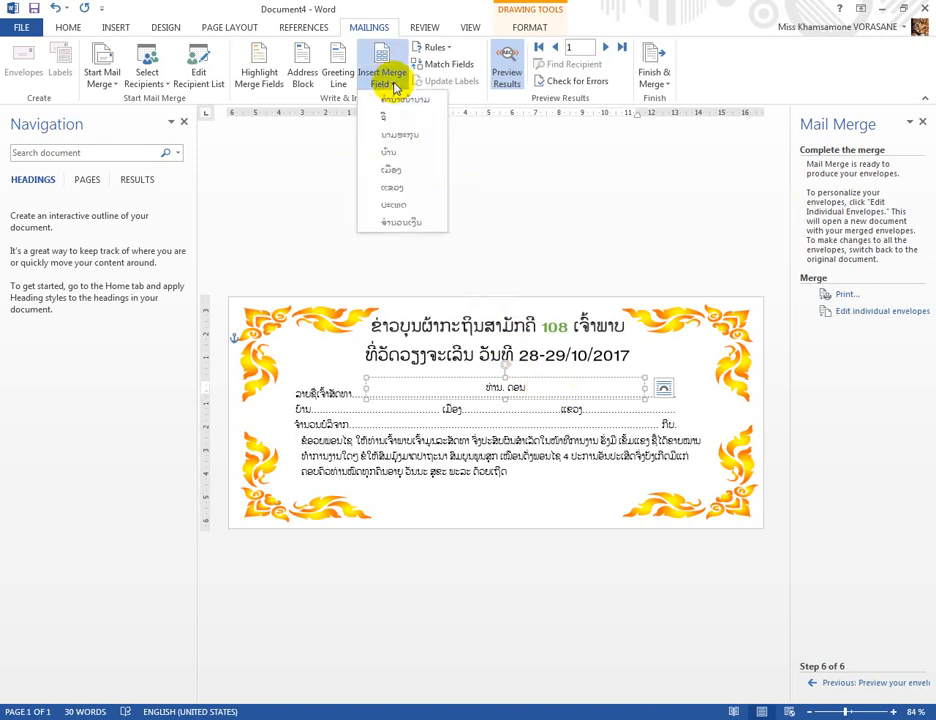
click(405, 135)
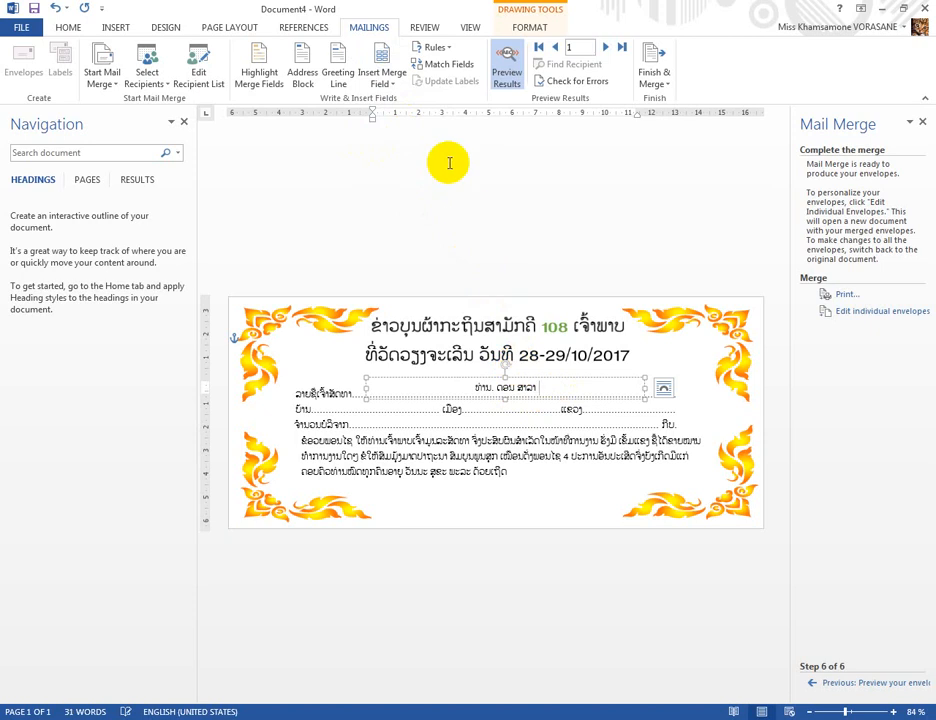
click(395, 87)
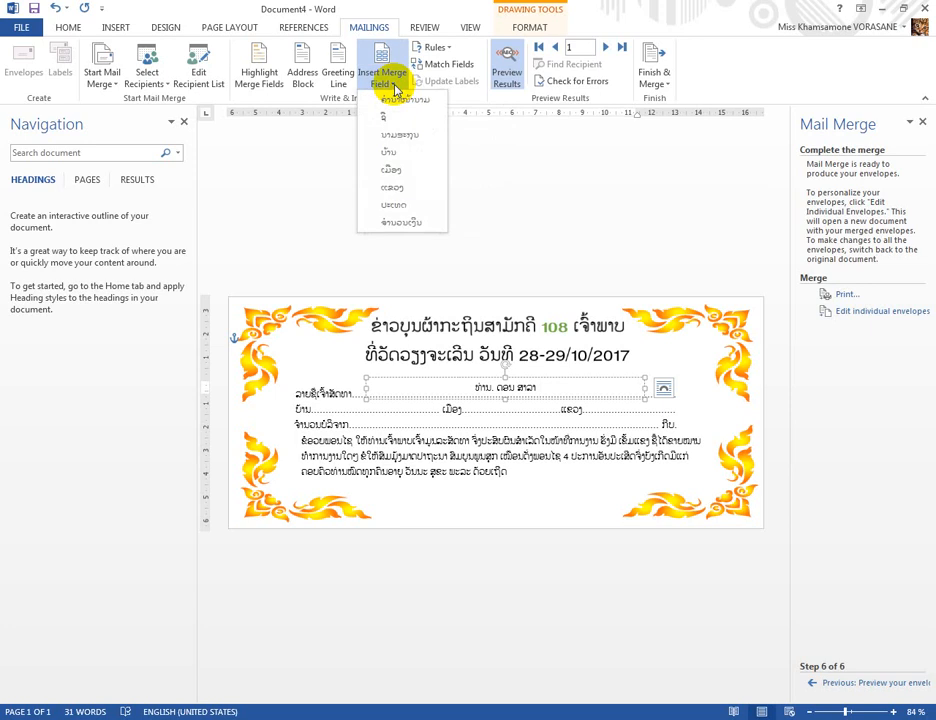
click(387, 80)
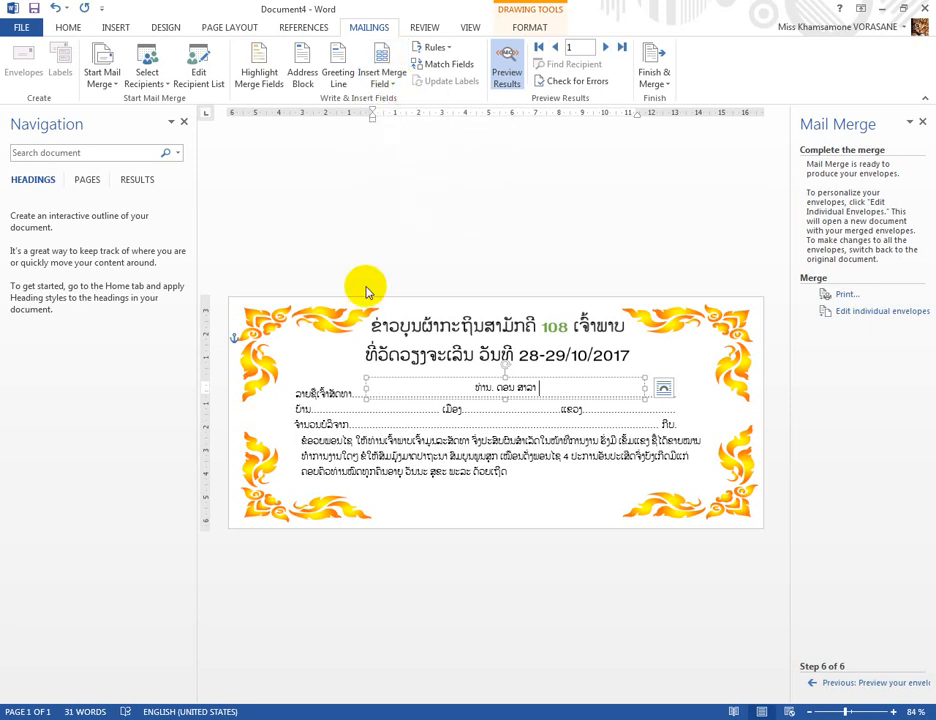
Centre the text box on the ບ້ານ (village) line and insert the ບ້ານ merge field in it
click(352, 409)
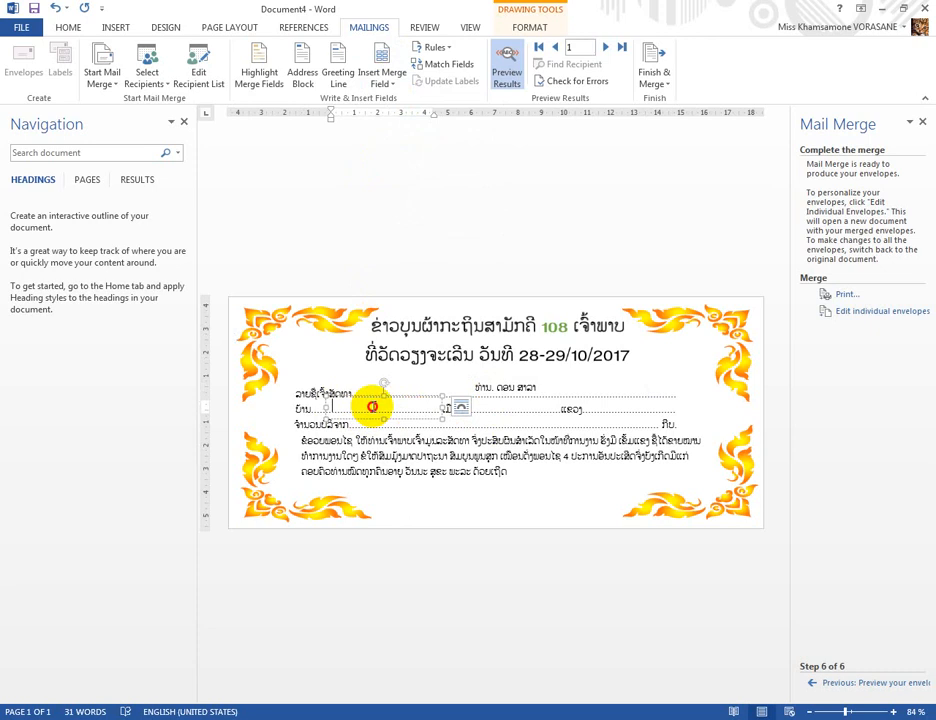
click(70, 29)
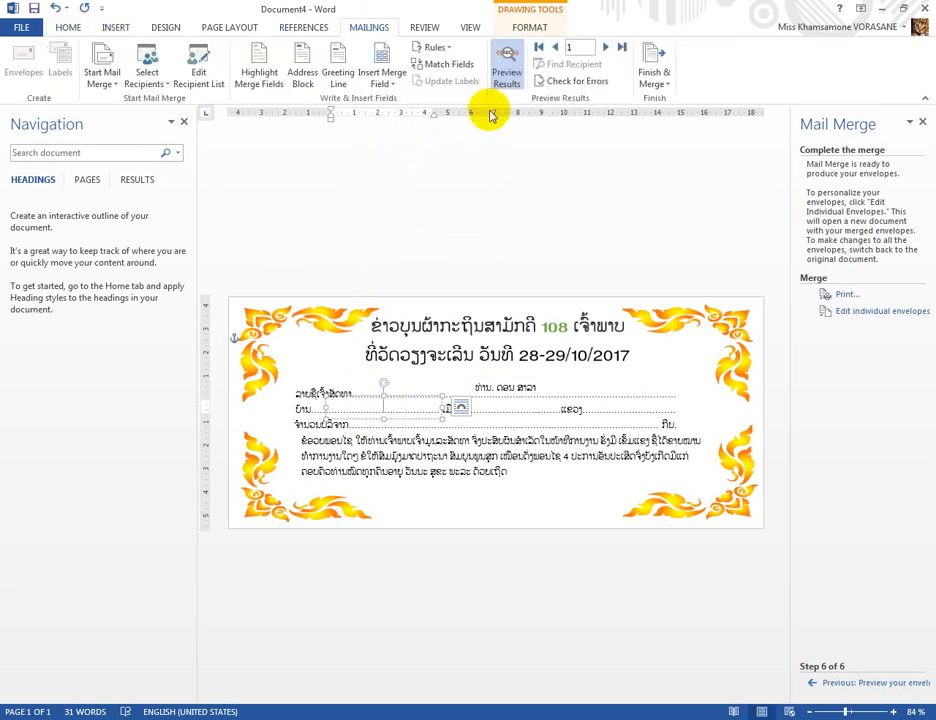
click(390, 88)
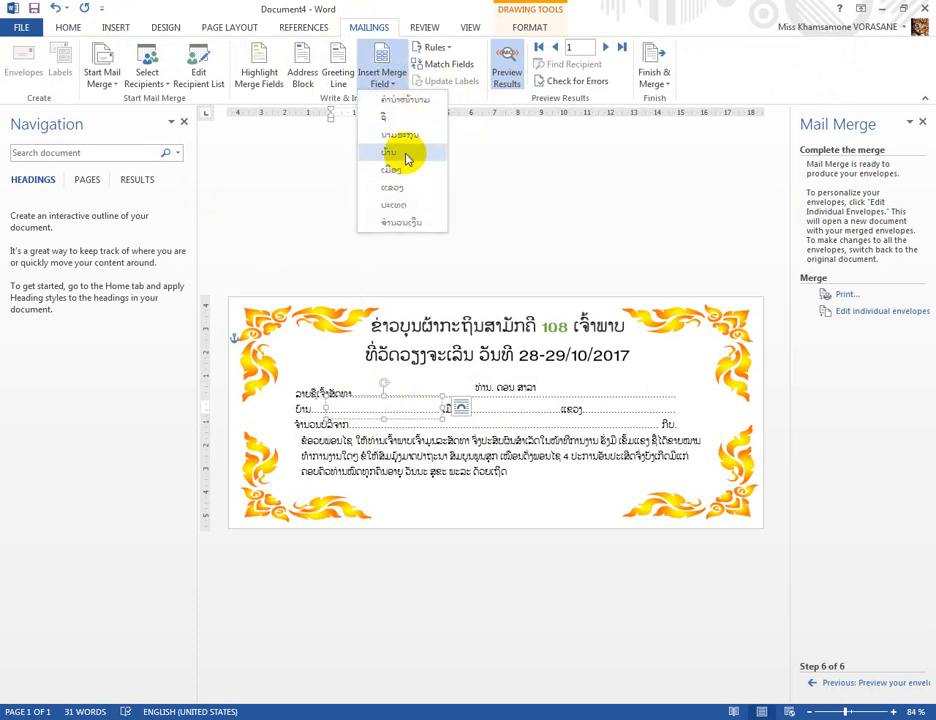
click(405, 158)
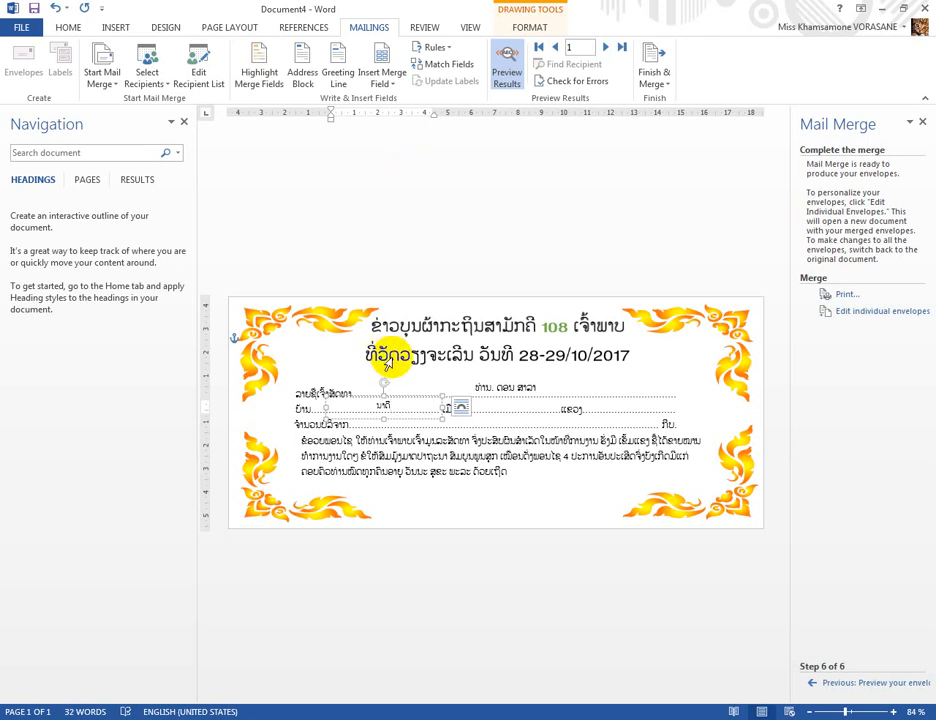
Insert the ເມືອງ (district) merge field in the text box after the ເມືອງ label
click(497, 410)
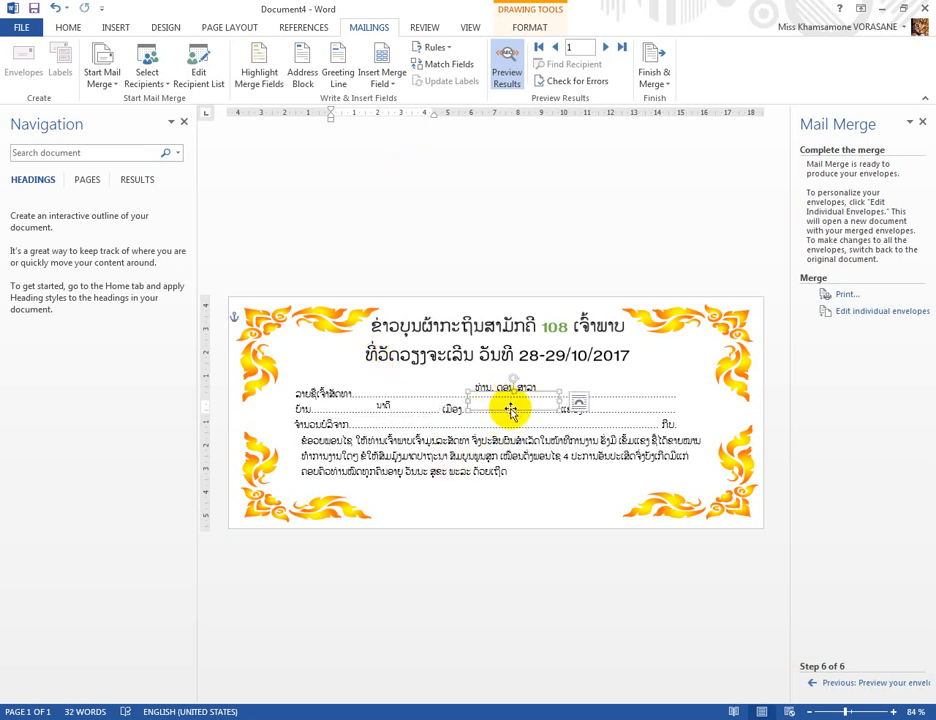
click(514, 414)
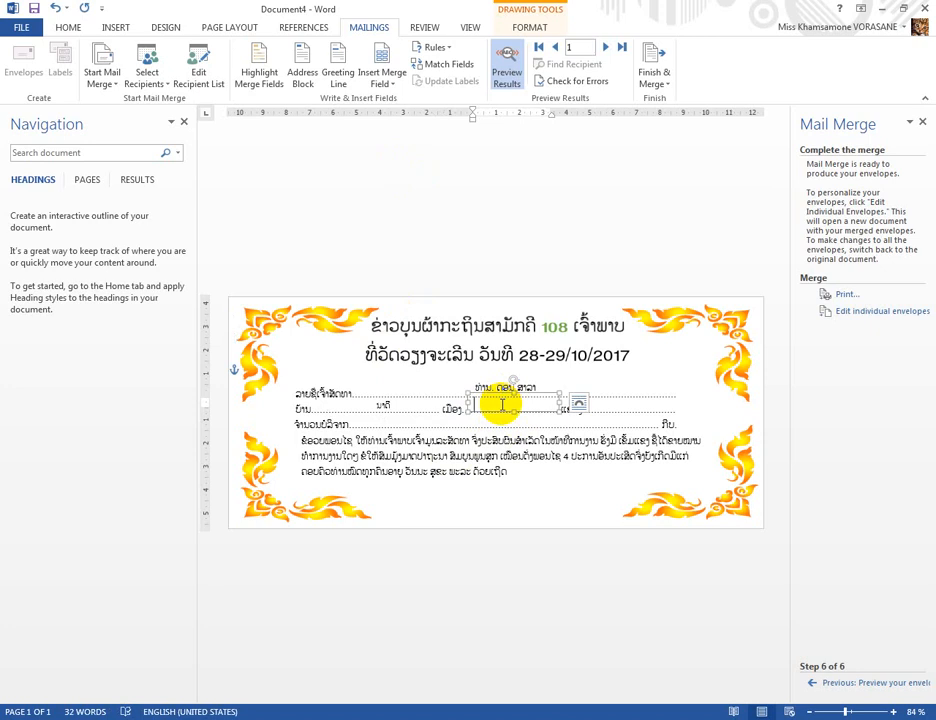
click(394, 86)
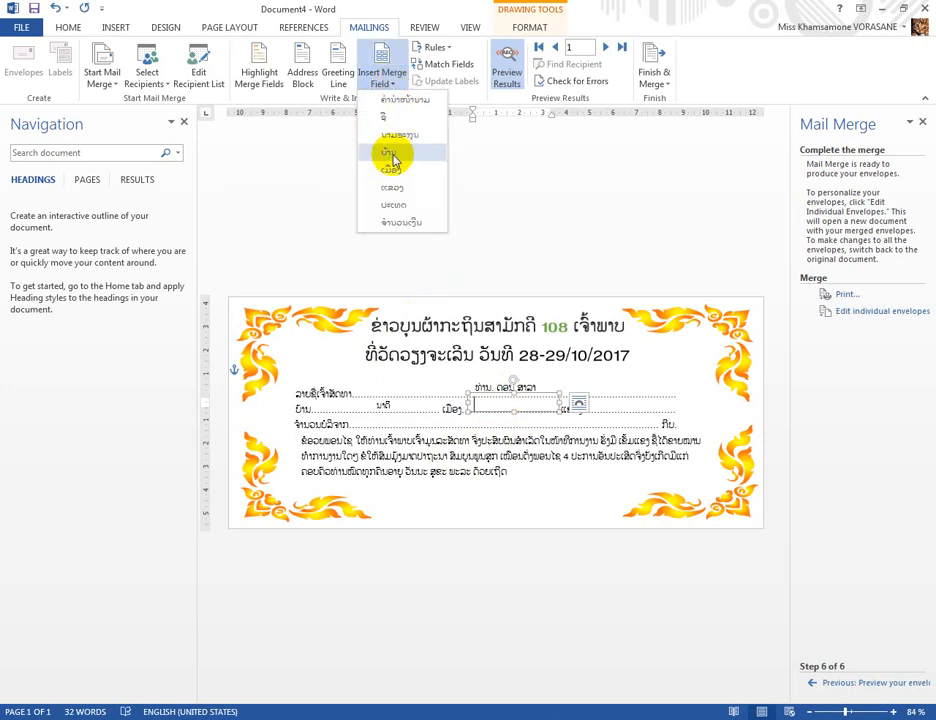
click(397, 173)
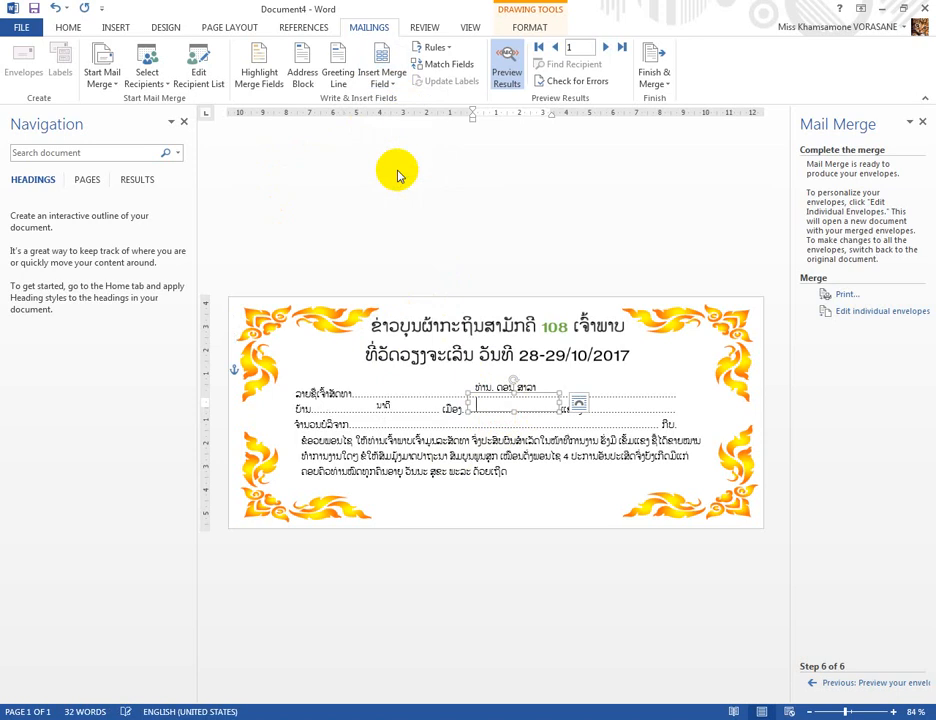
Insert the ແຂວງ (province) merge field in the text box after the ແຂວງ label
click(613, 408)
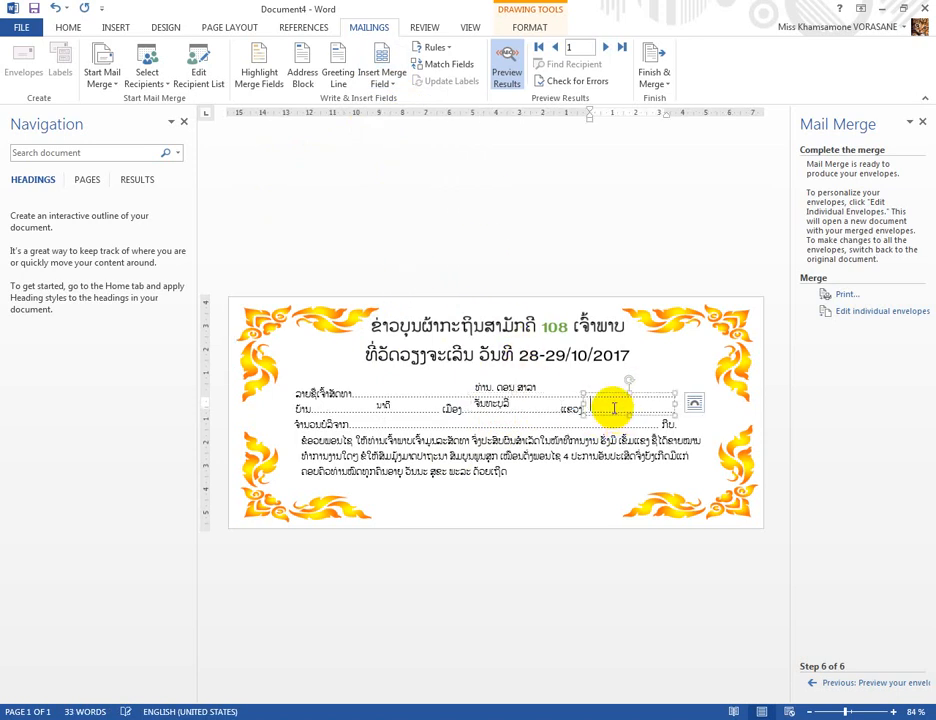
click(390, 88)
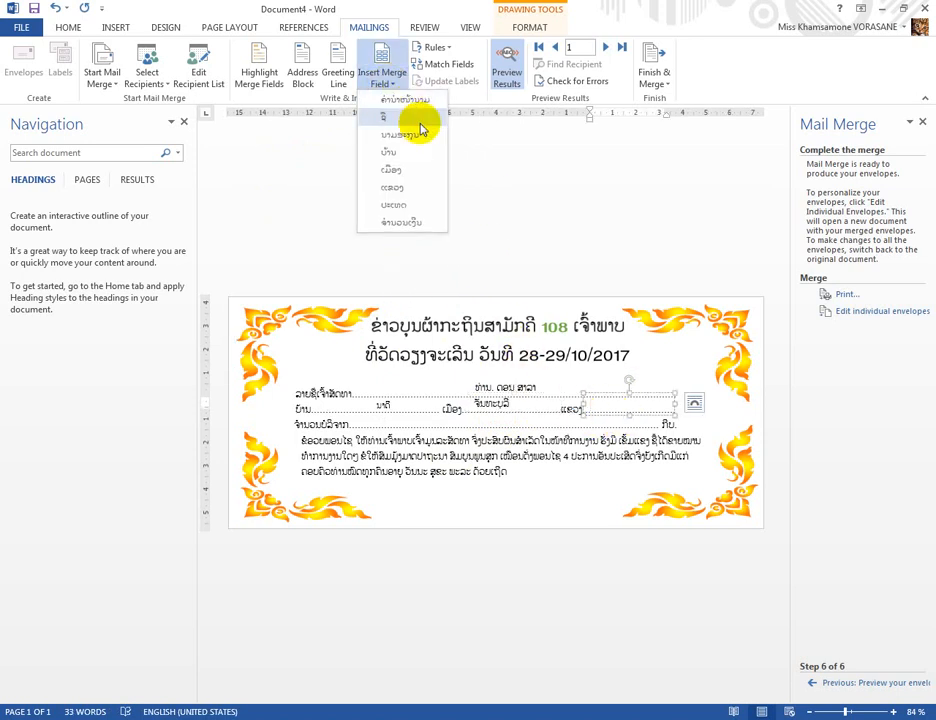
click(405, 189)
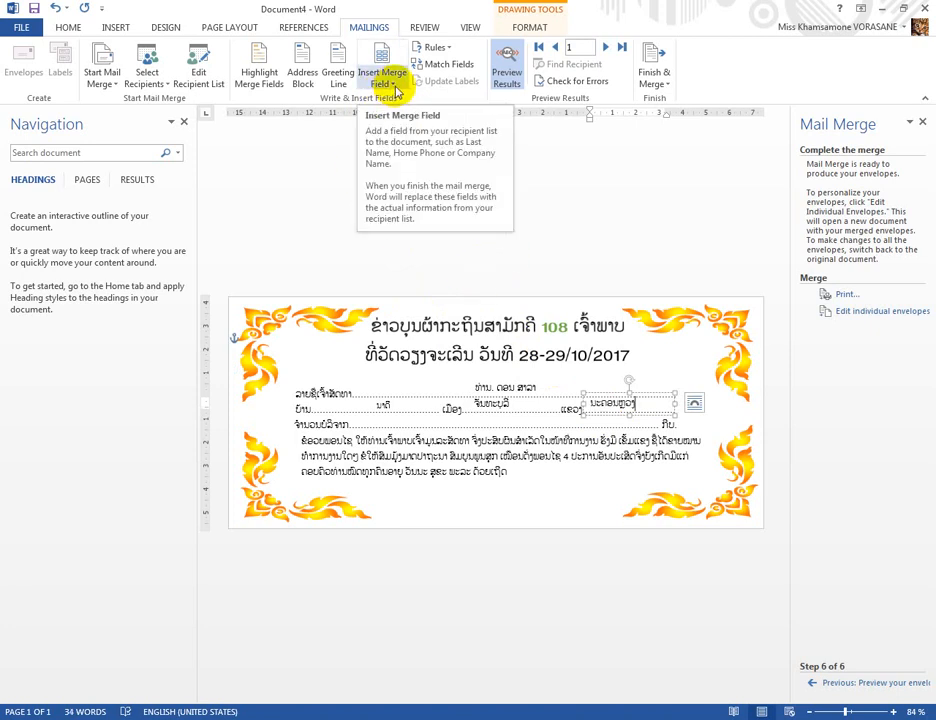
Insert the ຈຳນວນເງິນ (amount) merge field in the text box on the donation amount line
click(463, 424)
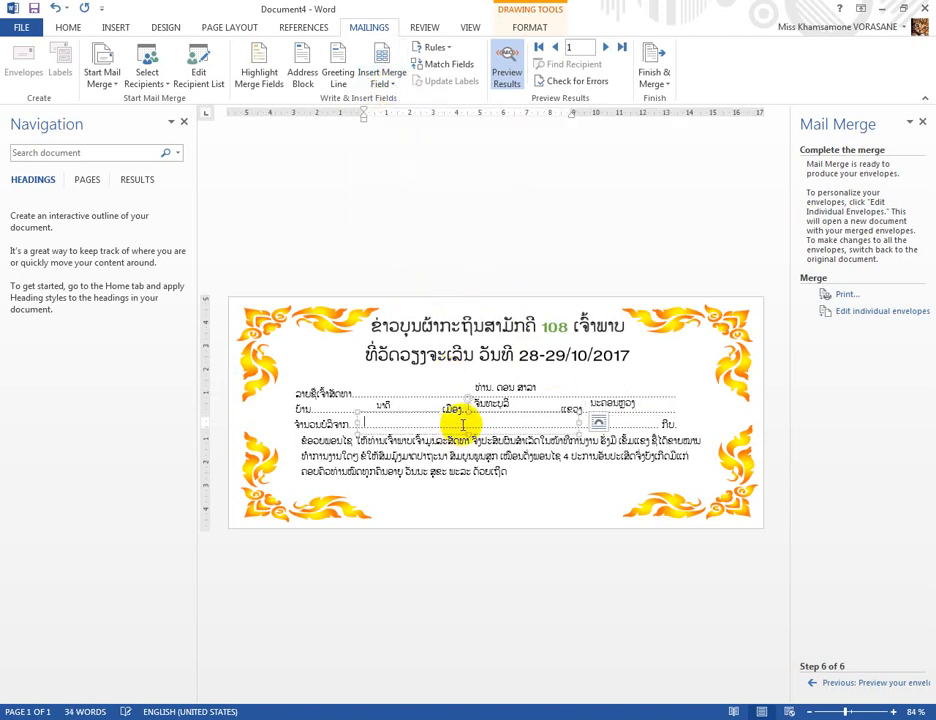
click(393, 88)
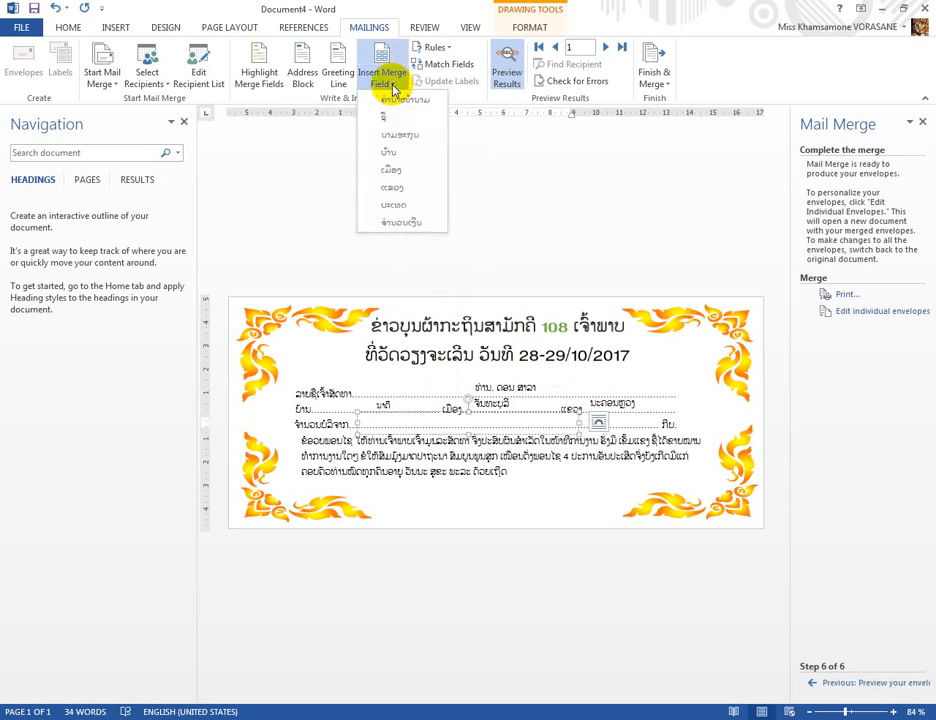
click(427, 223)
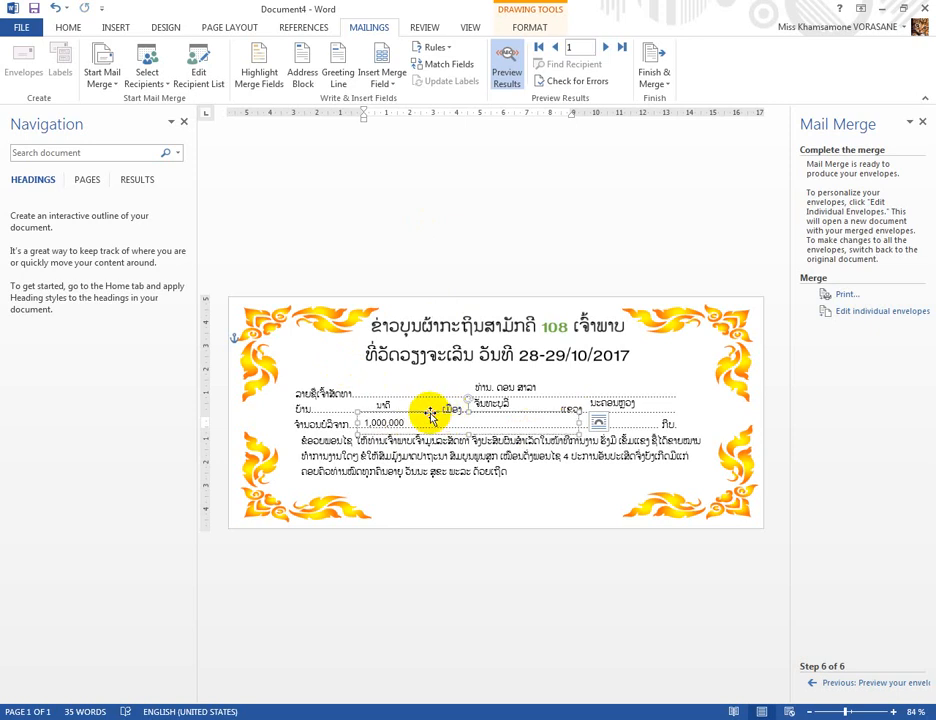
Centre the amount, district and province merge fields within their text boxes
click(430, 415)
click(69, 27)
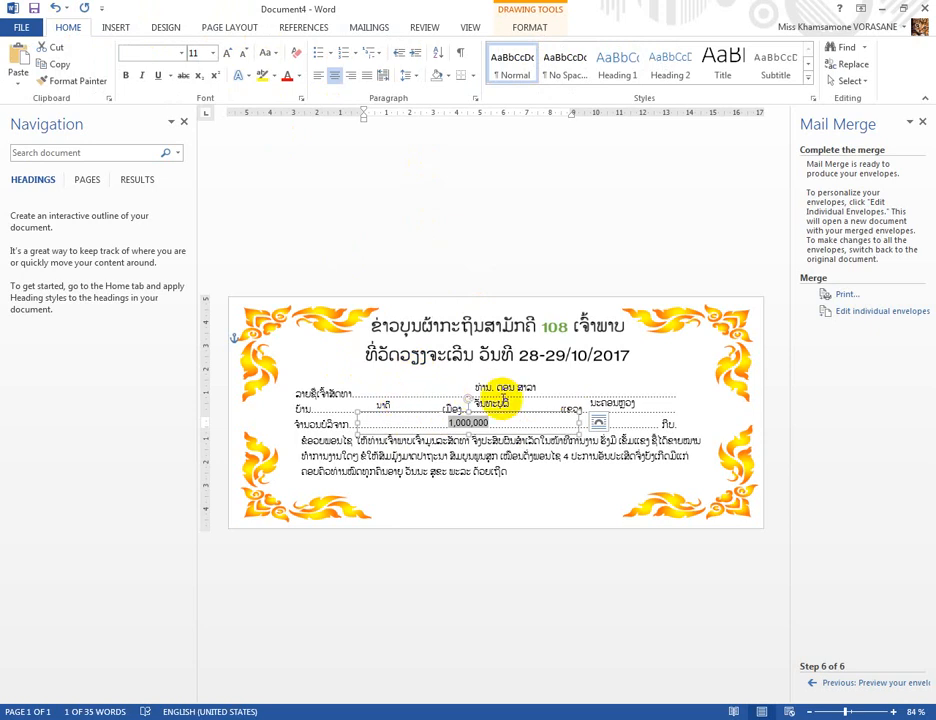
double_click(500, 402)
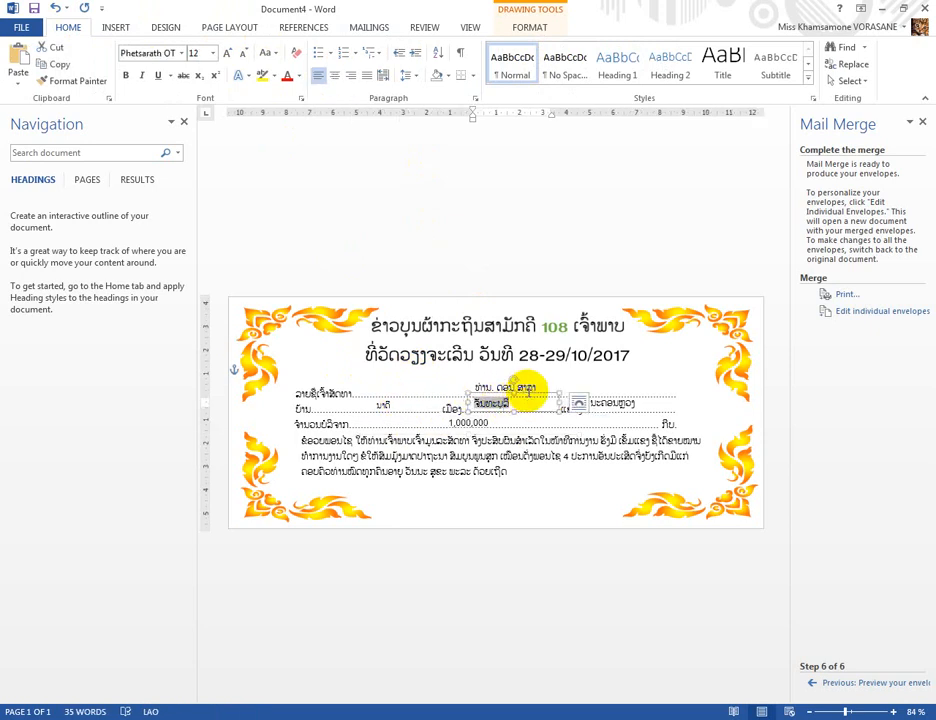
click(334, 76)
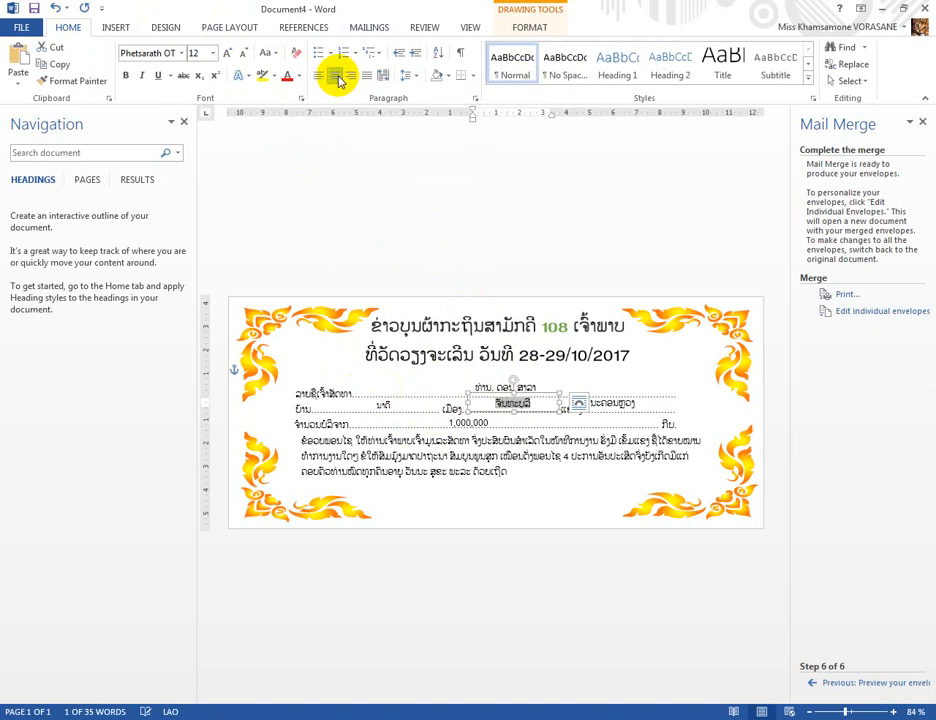
click(625, 408)
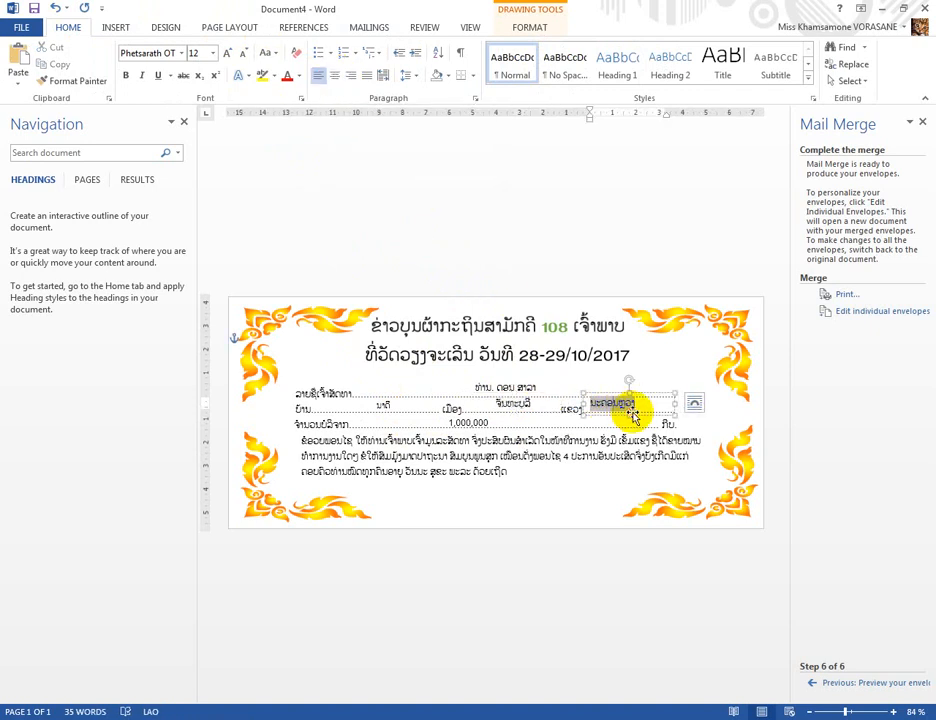
double_click(631, 410)
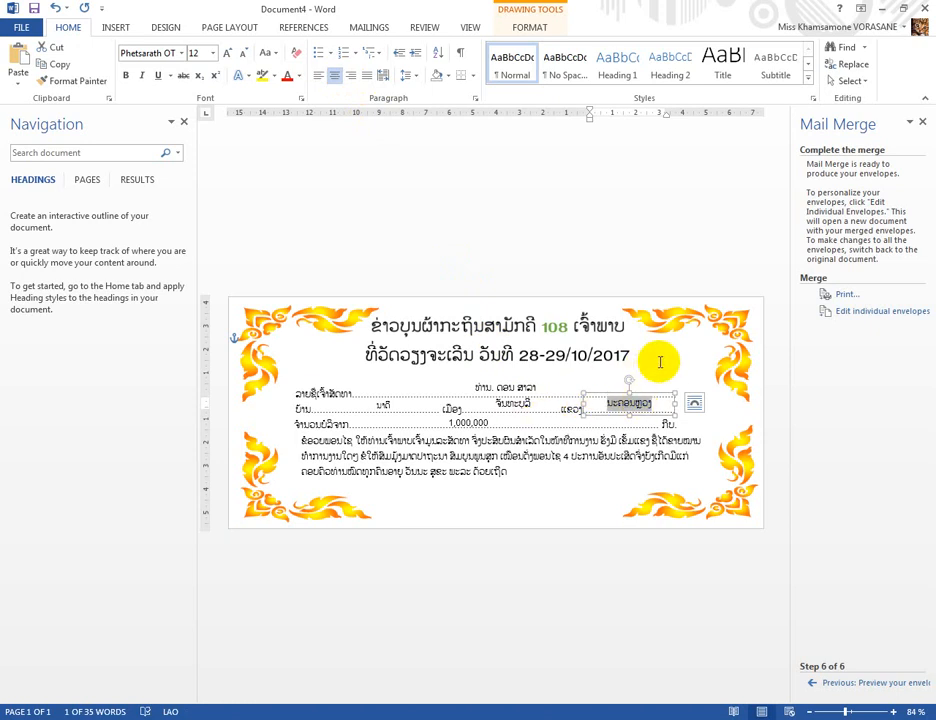
click(583, 235)
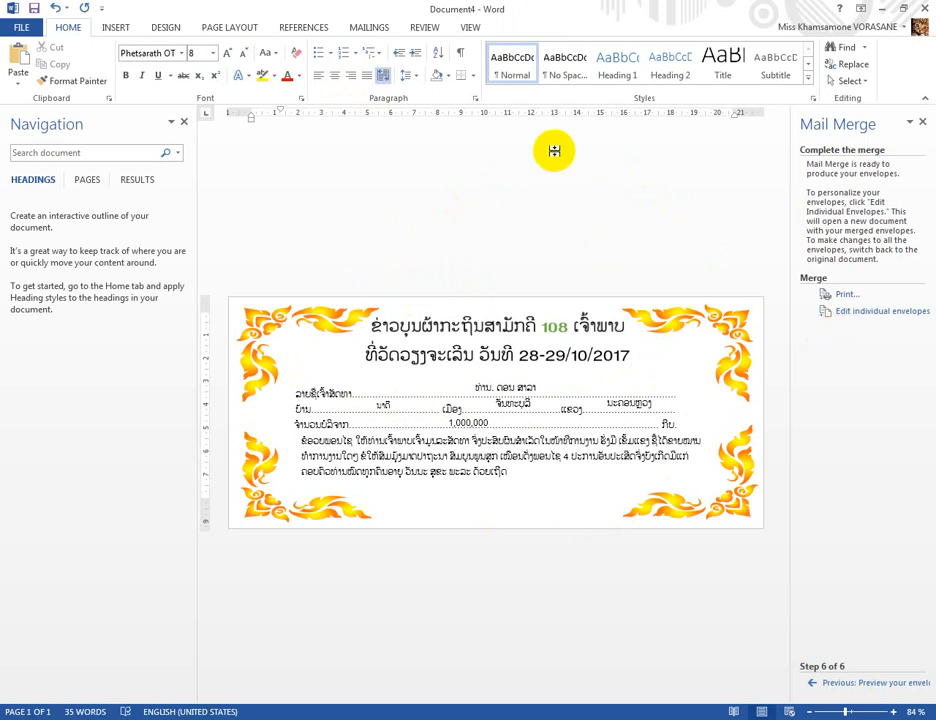
Compare the merge field placeholders with the previewed results, and browse the recipient previews up to record 4
click(370, 28)
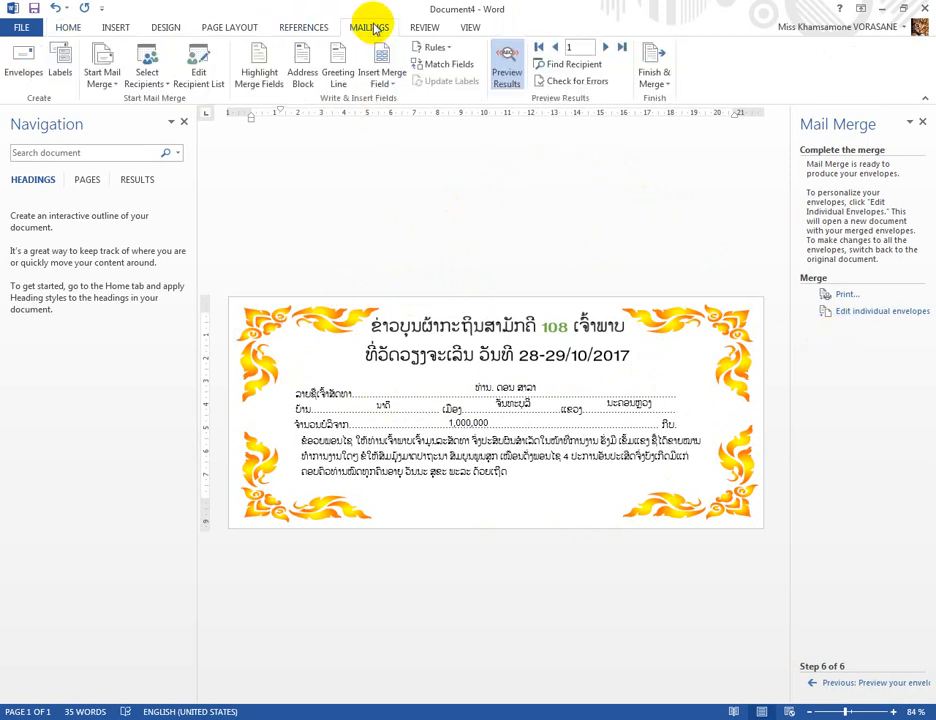
click(508, 65)
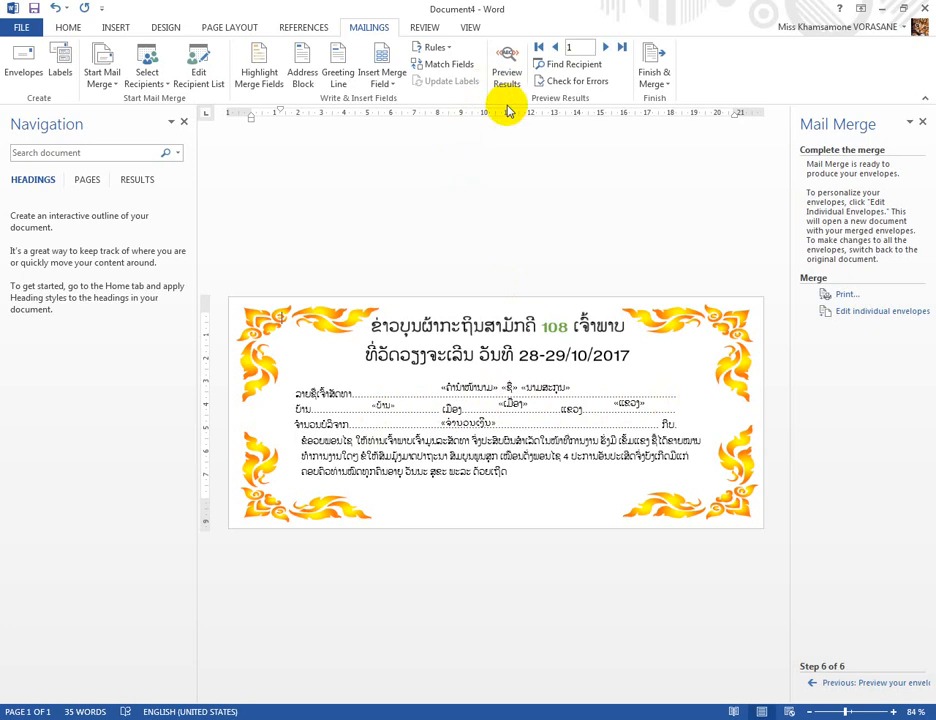
click(508, 68)
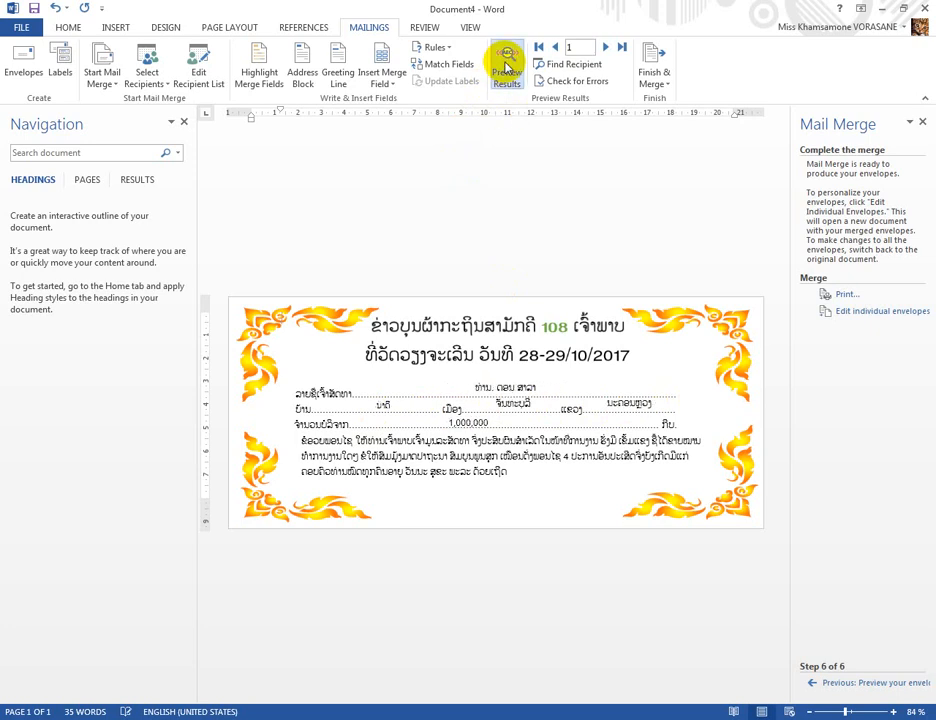
click(510, 68)
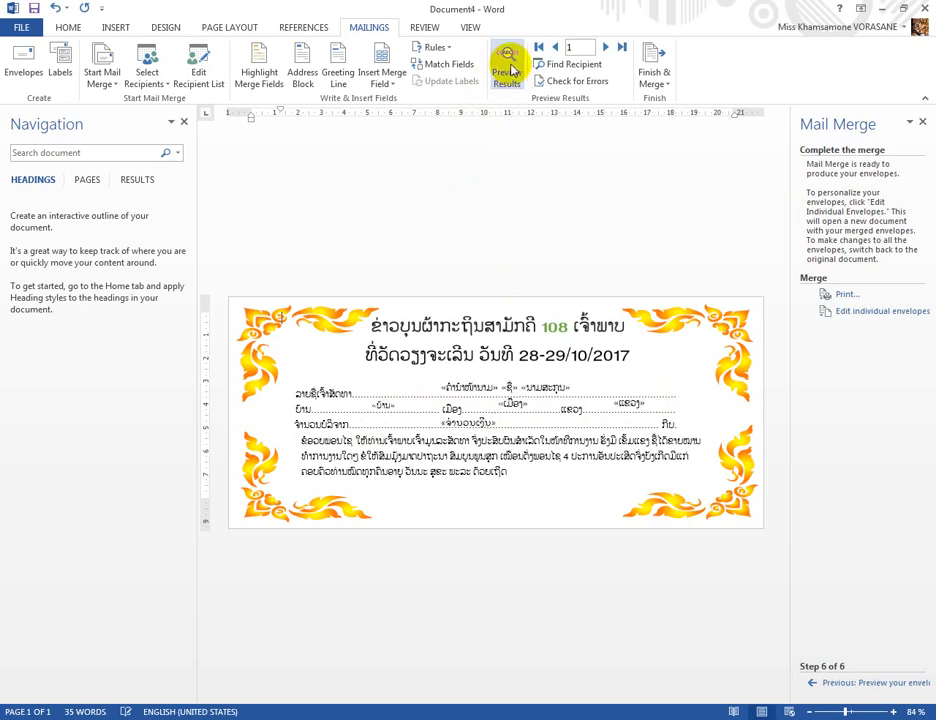
click(508, 68)
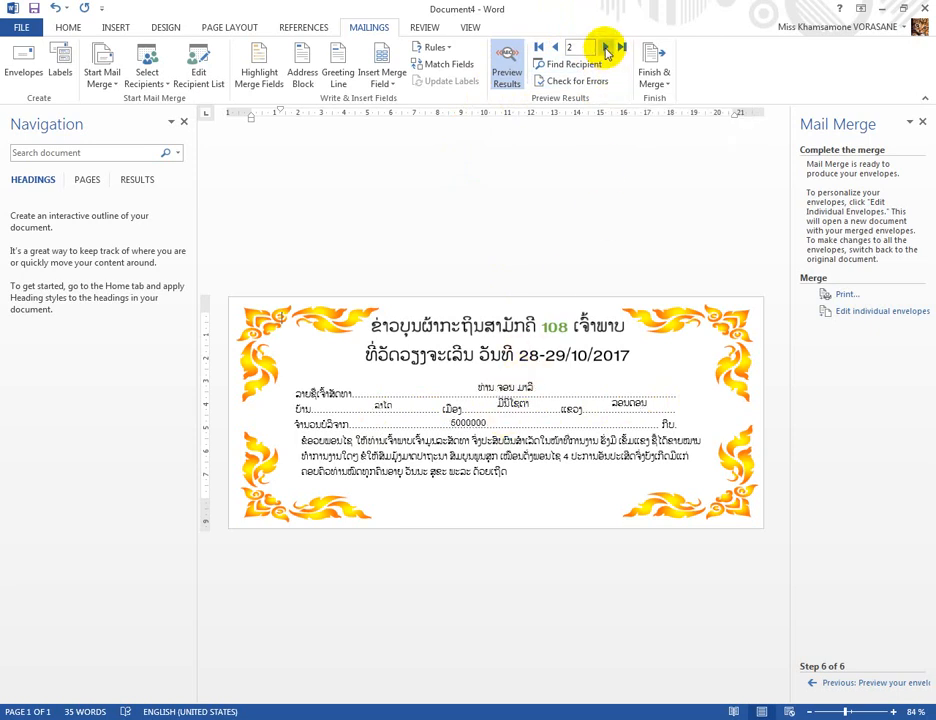
click(606, 48)
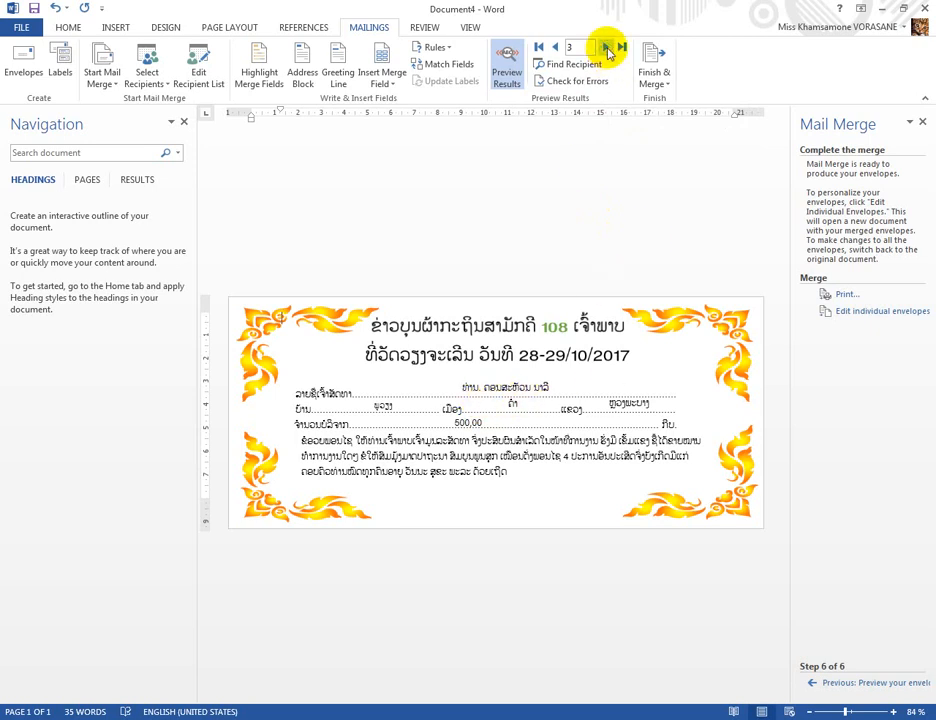
click(606, 48)
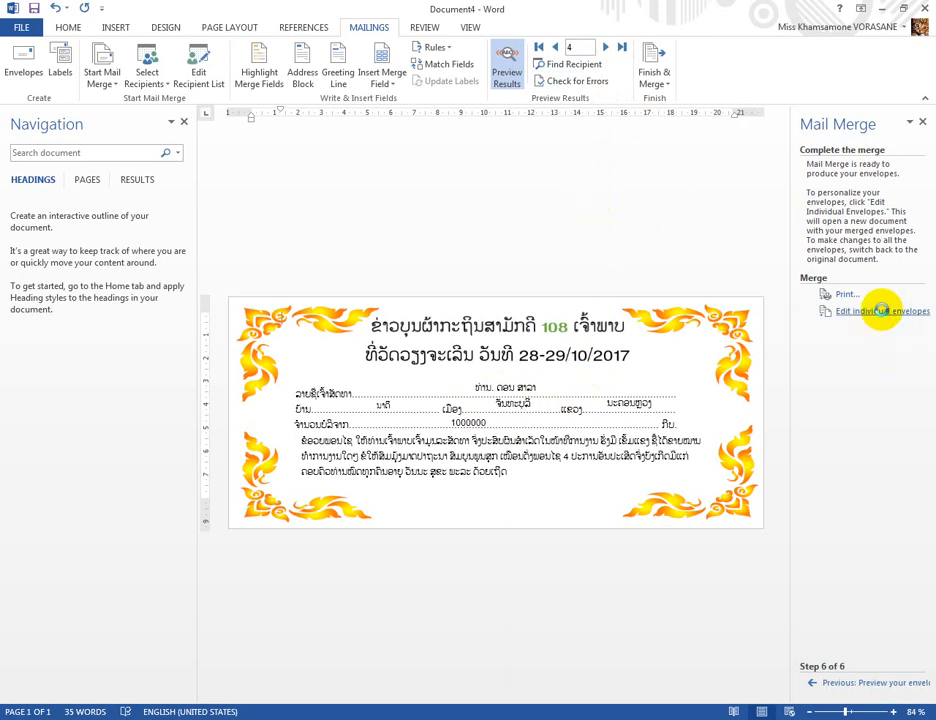
Merge all records into a new document of individual envelopes
click(882, 310)
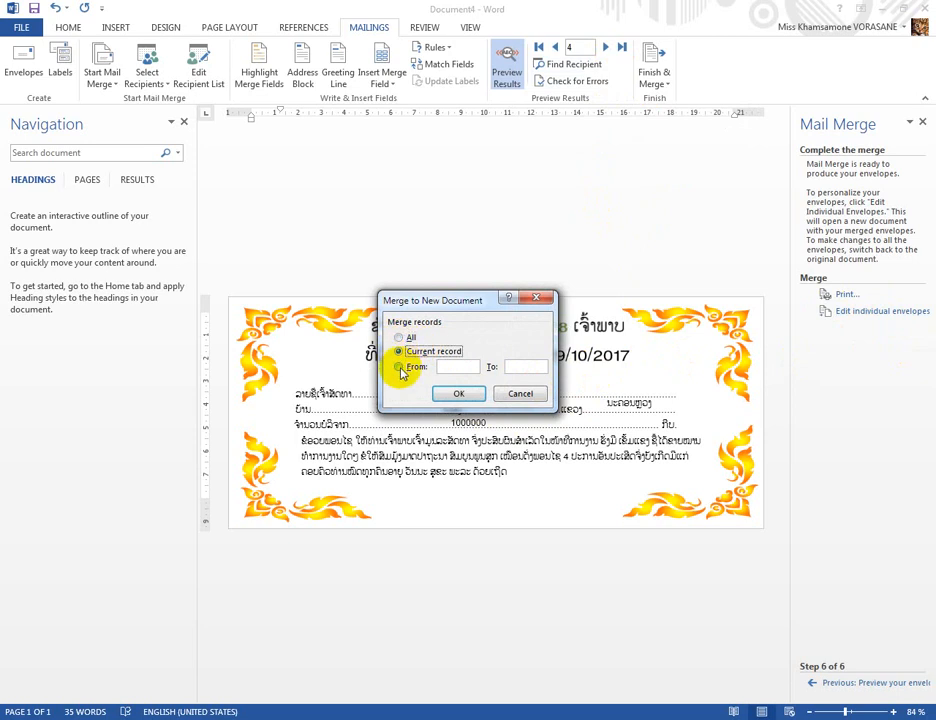
click(399, 368)
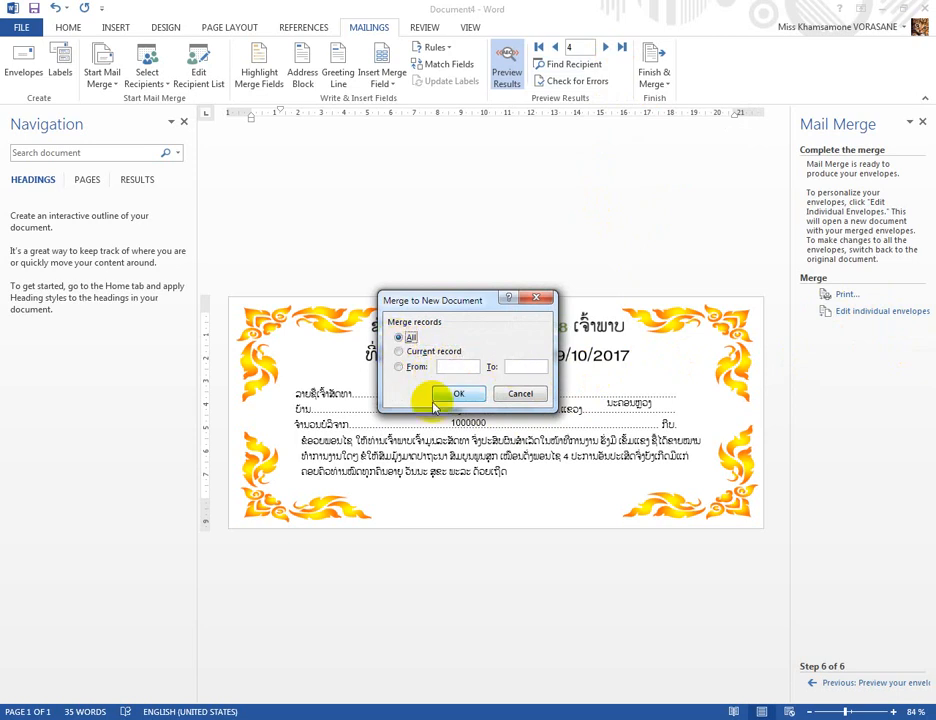
click(461, 394)
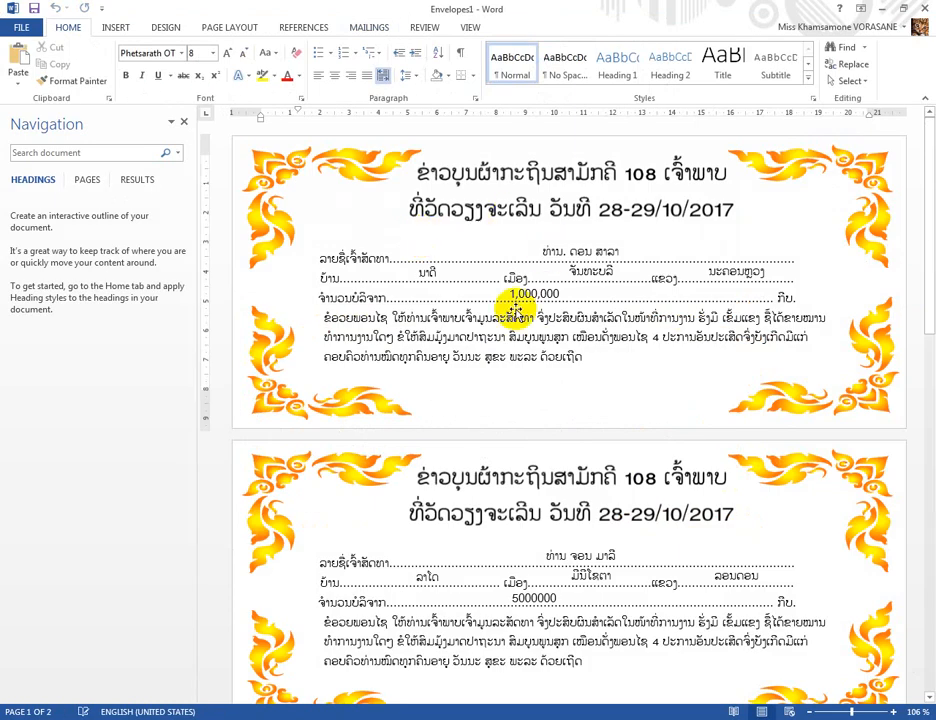
Look through the merged envelopes and check each one's donor name, village, district, province and donation amount
scroll(588, 252, down, 4)
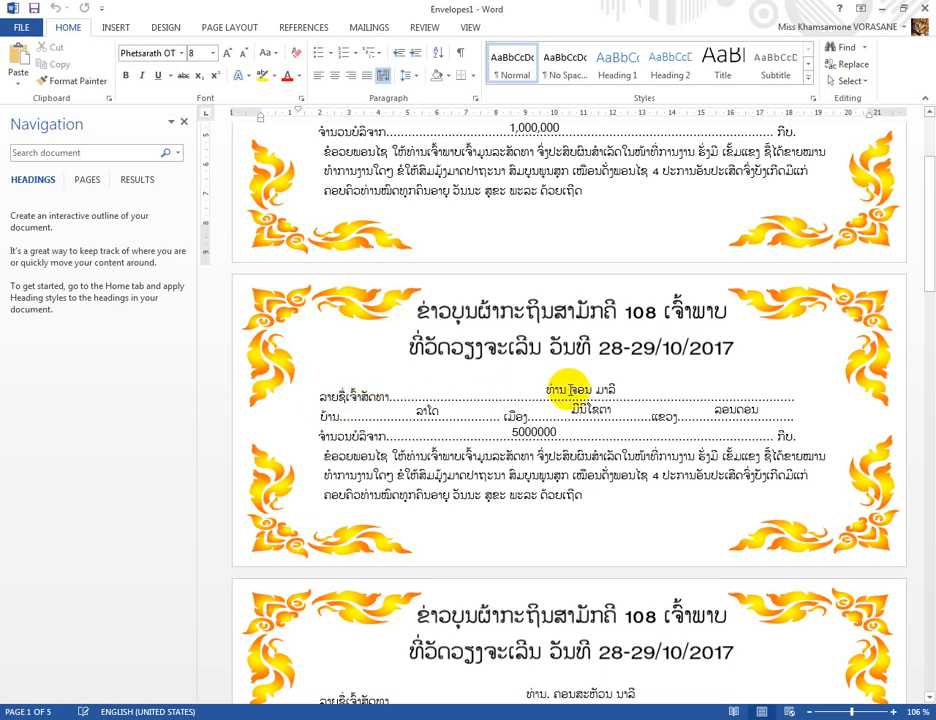
scroll(630, 400, down, 1)
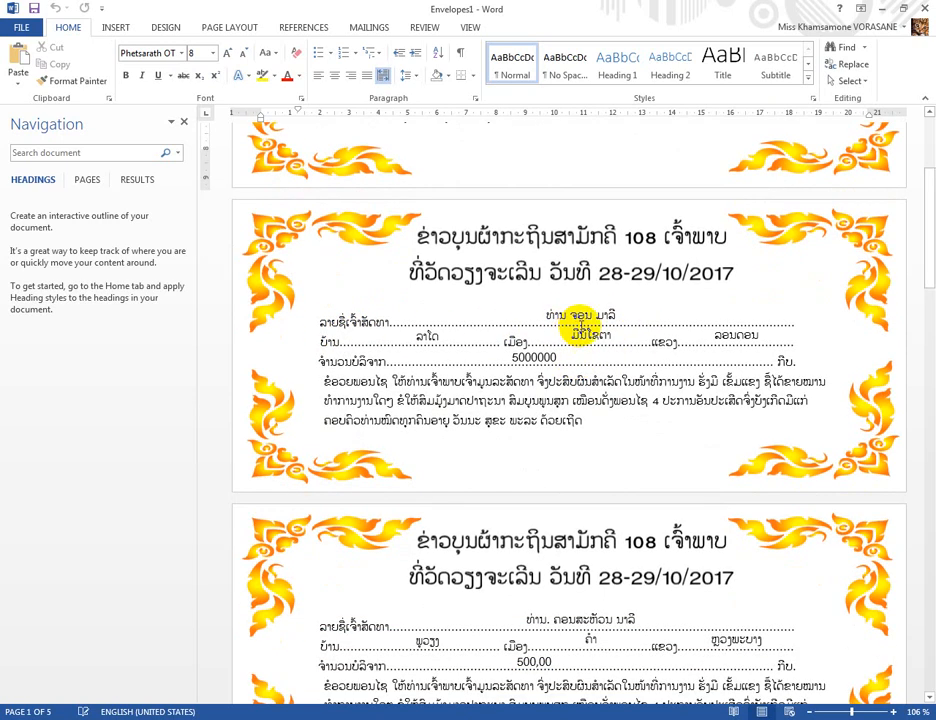
scroll(606, 335, down, 3)
scroll(560, 405, down, 1)
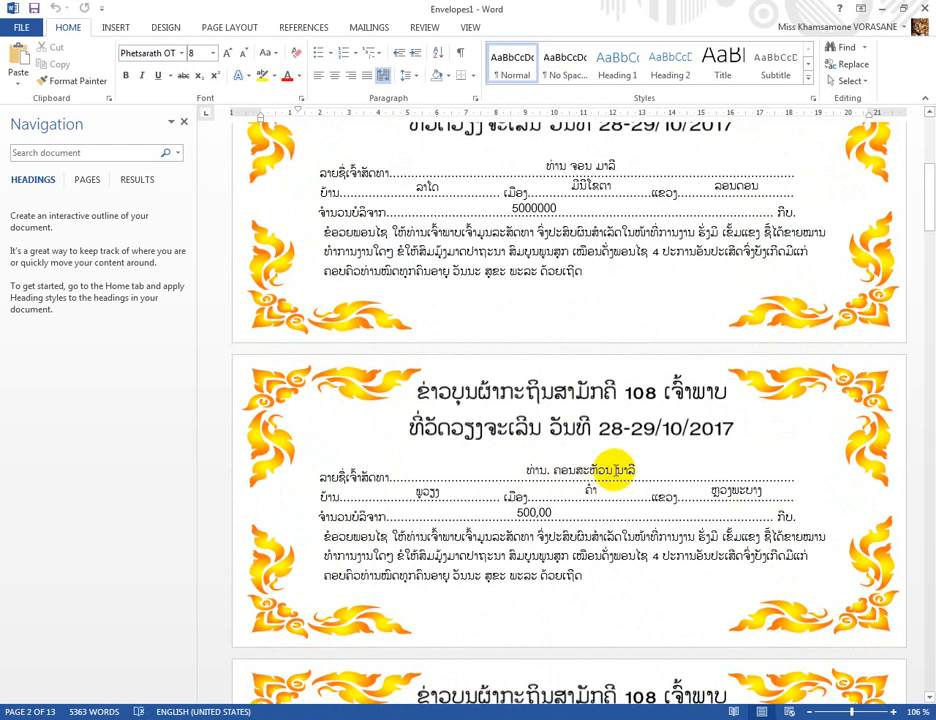
scroll(565, 530, down, 1)
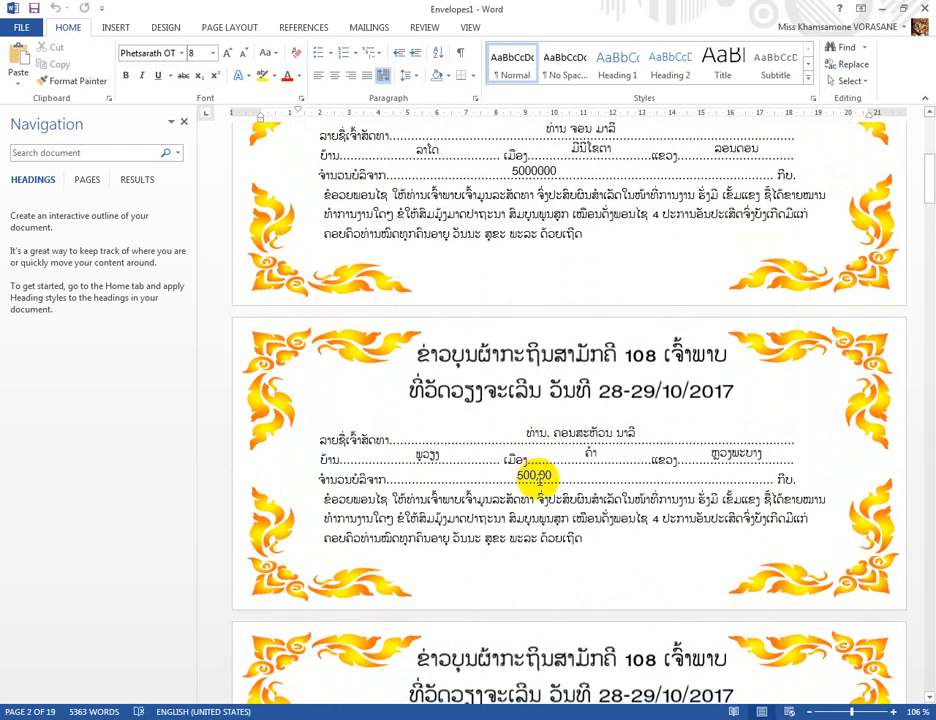
scroll(525, 489, down, 5)
scroll(533, 490, down, 2)
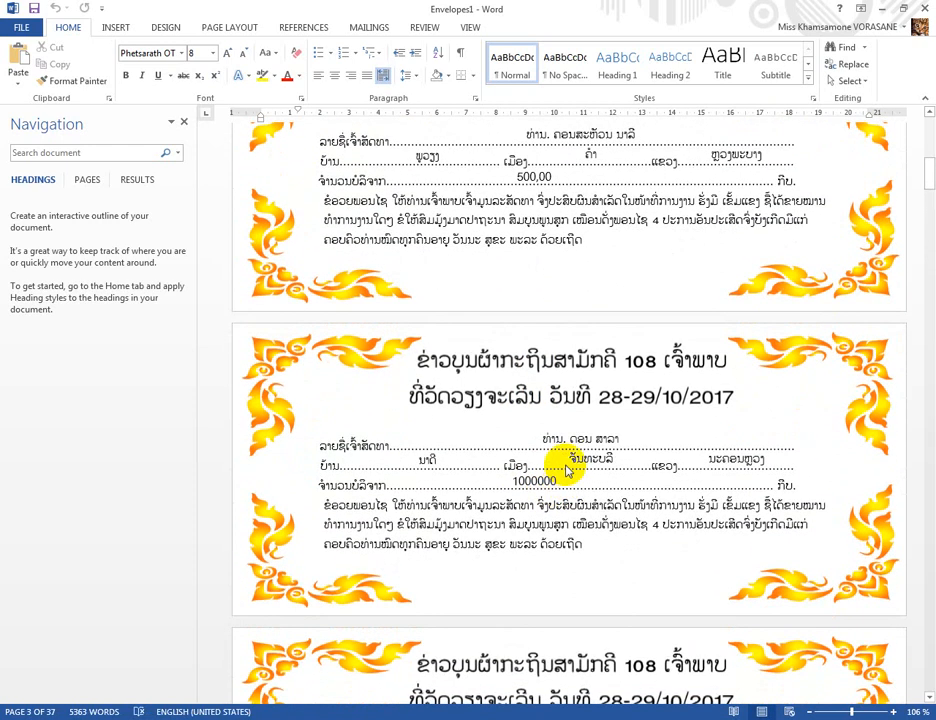
scroll(583, 444, down, 15)
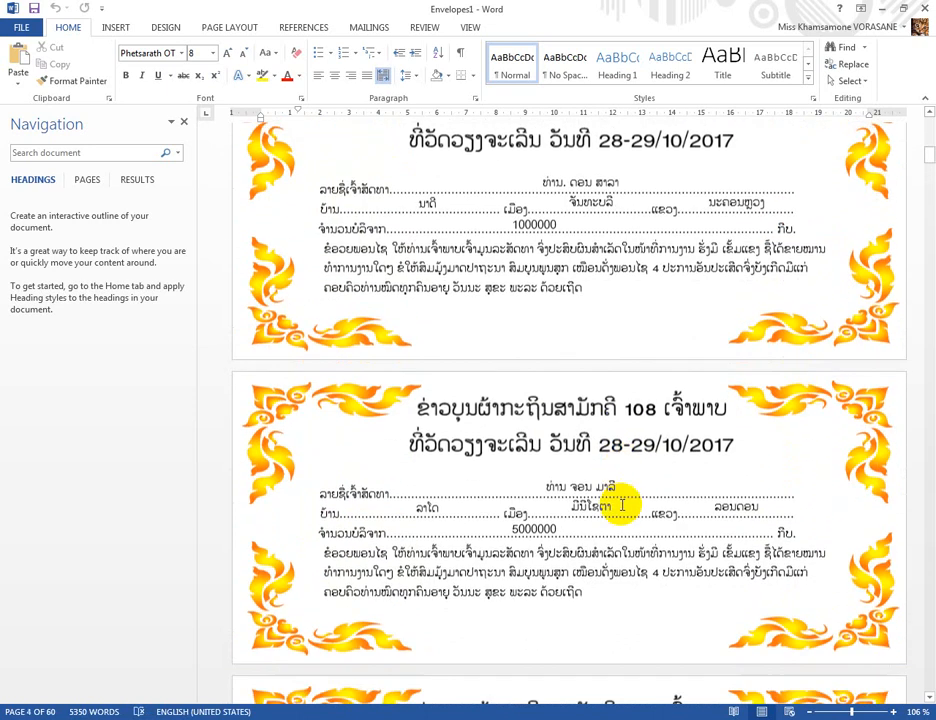
scroll(647, 438, down, 10)
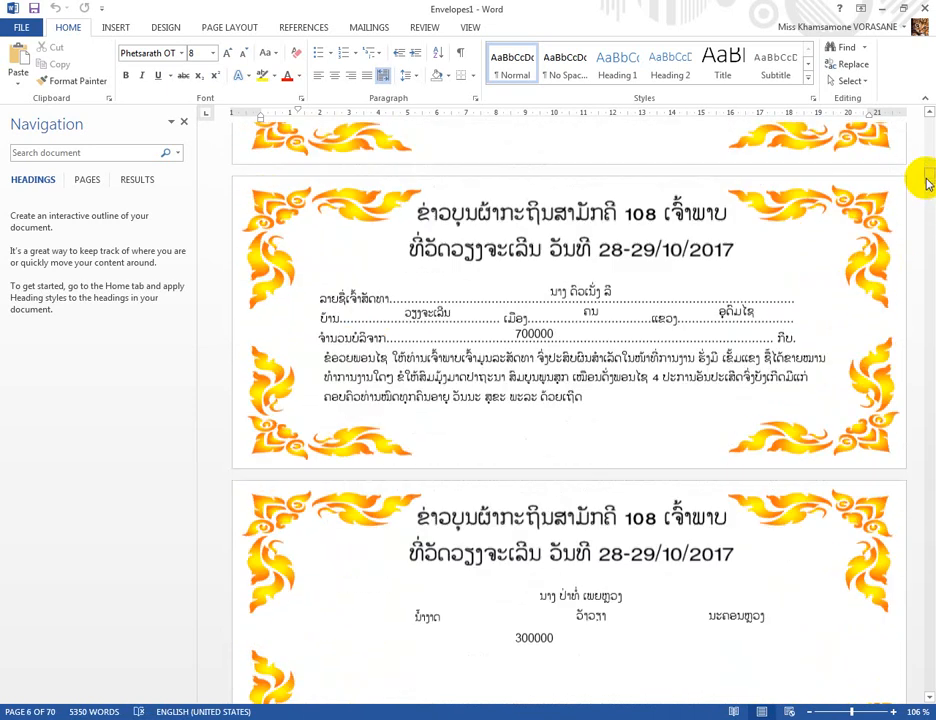
scroll(558, 389, down, 10)
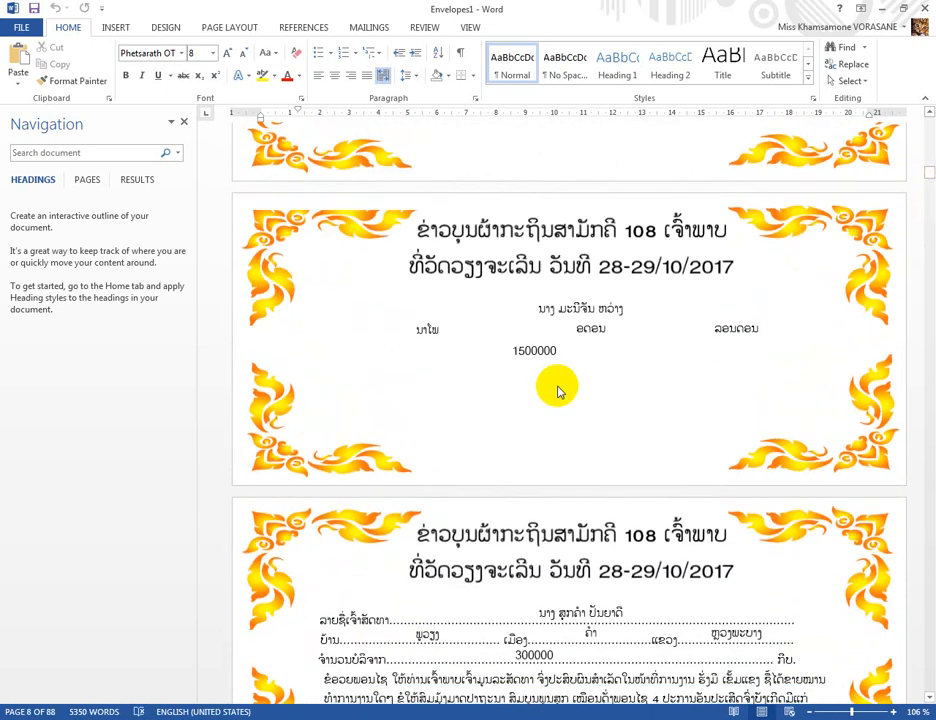
scroll(558, 389, down, 10)
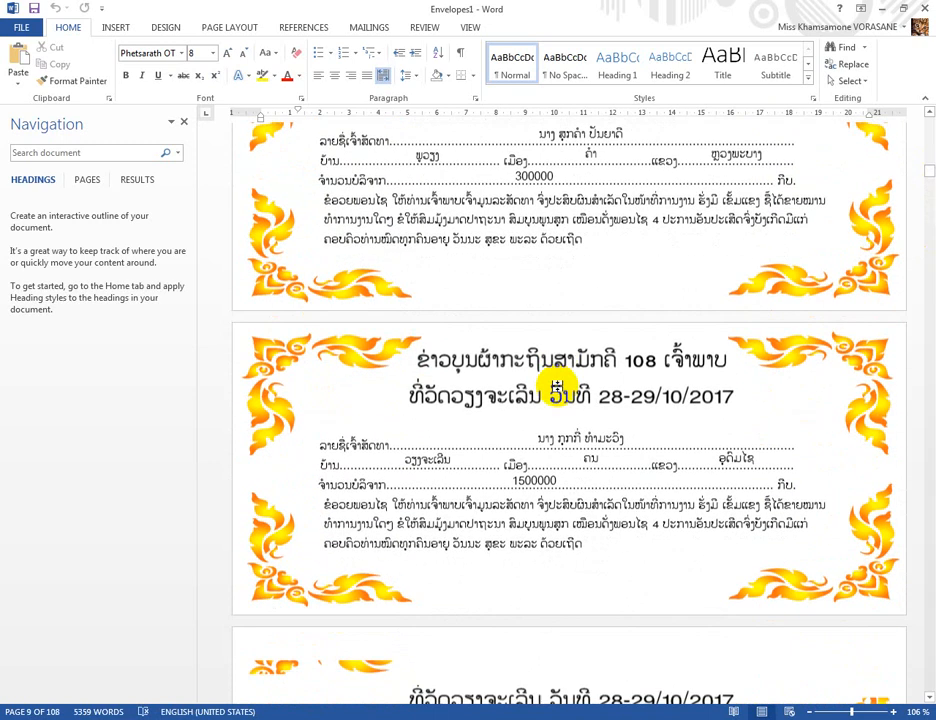
scroll(550, 390, down, 2)
triple_click(563, 290)
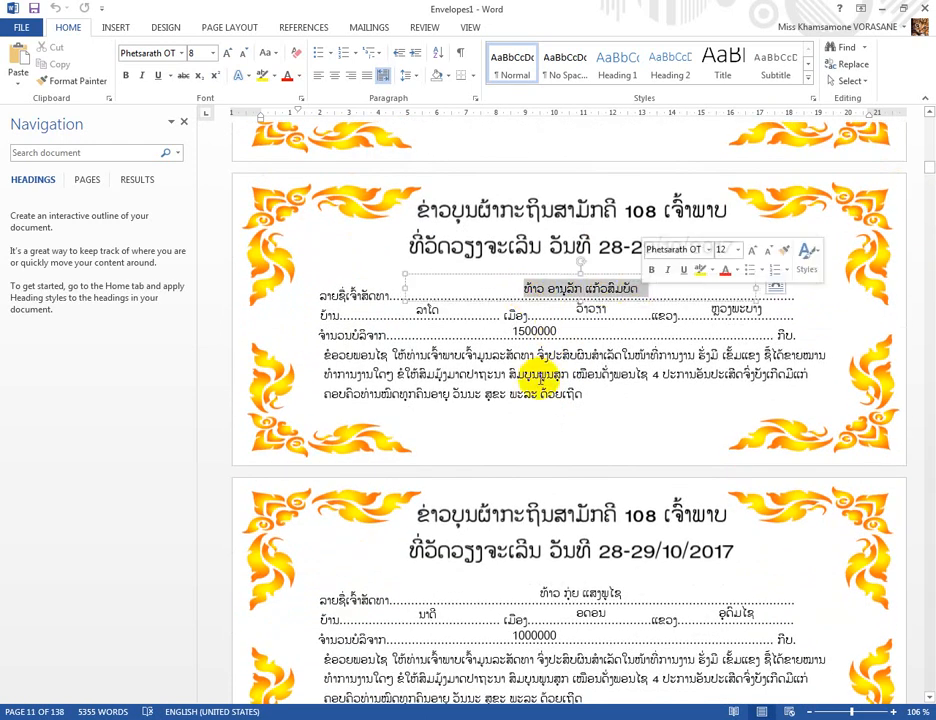
scroll(528, 382, down, 5)
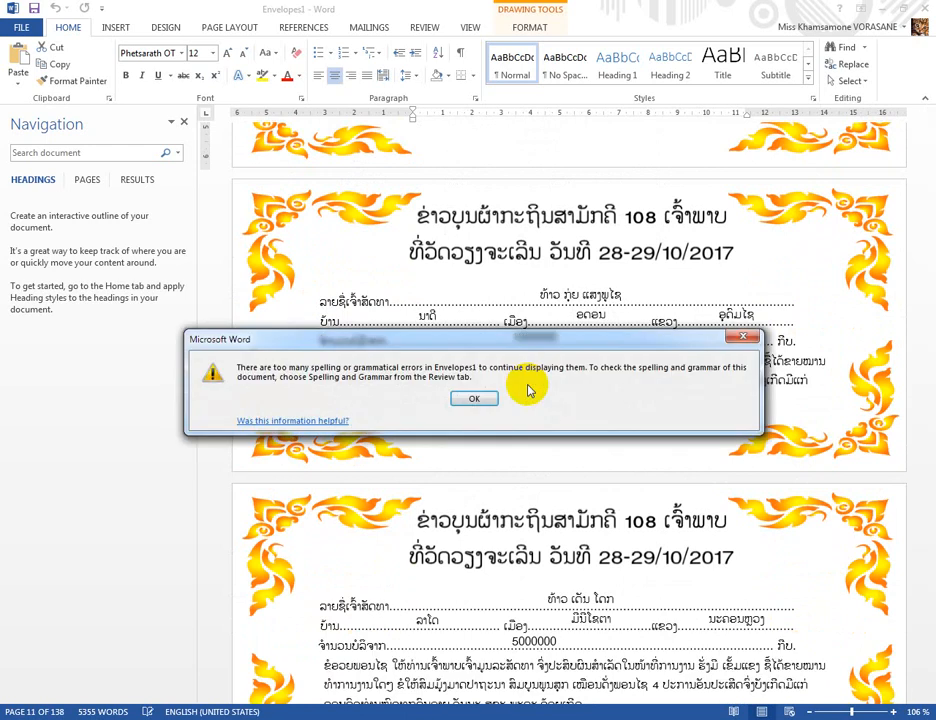
click(476, 399)
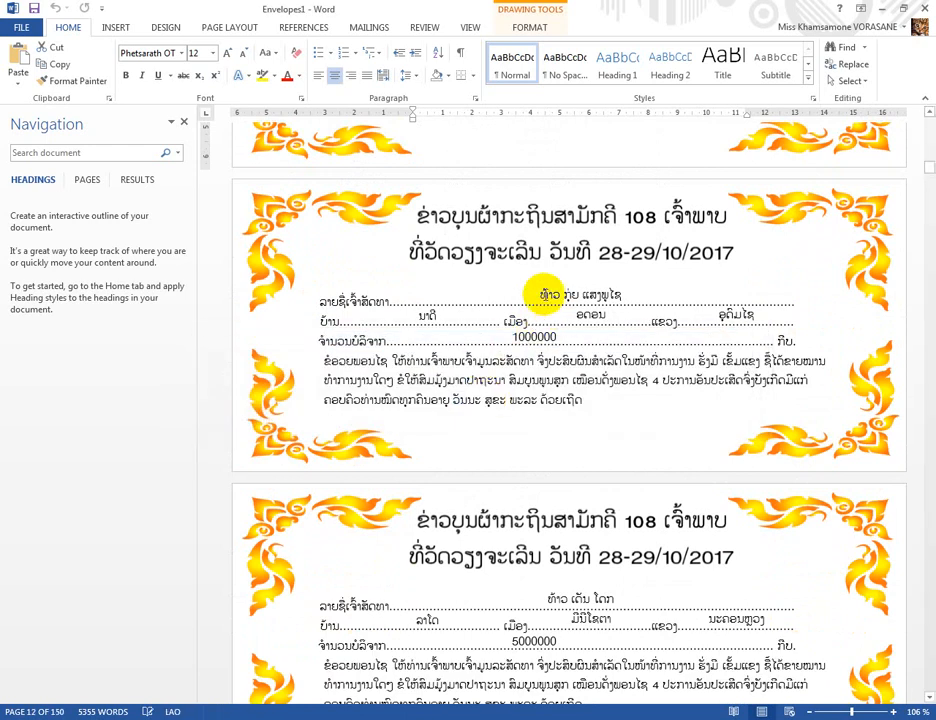
scroll(592, 419, down, 3)
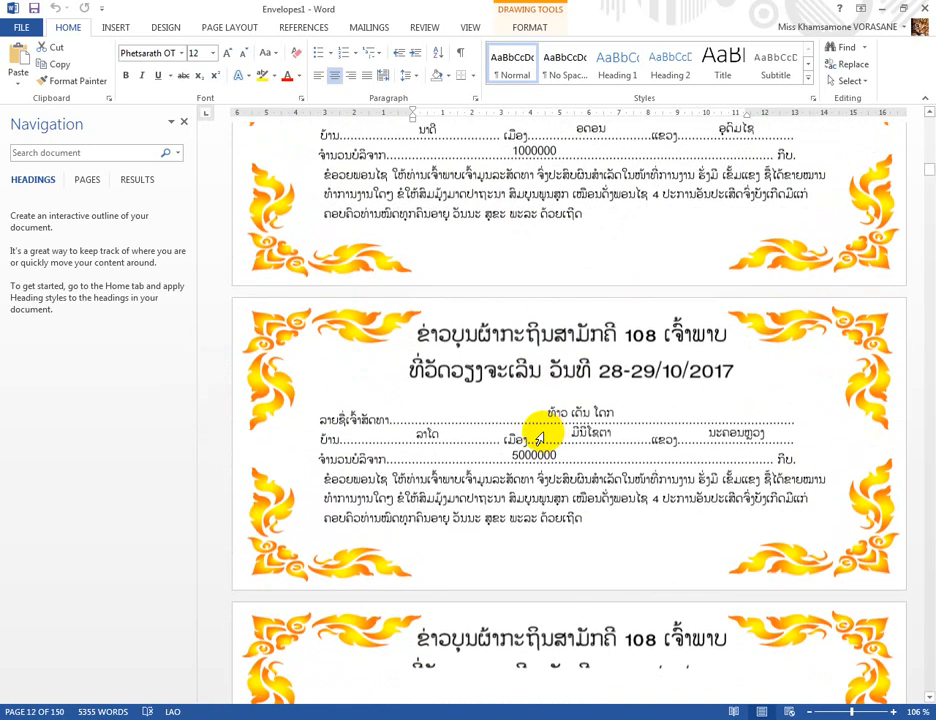
Review the further merged envelopes beyond the 5000000 donation, examining how each recipient's details sit on the dotted lines
scroll(634, 419, down, 5)
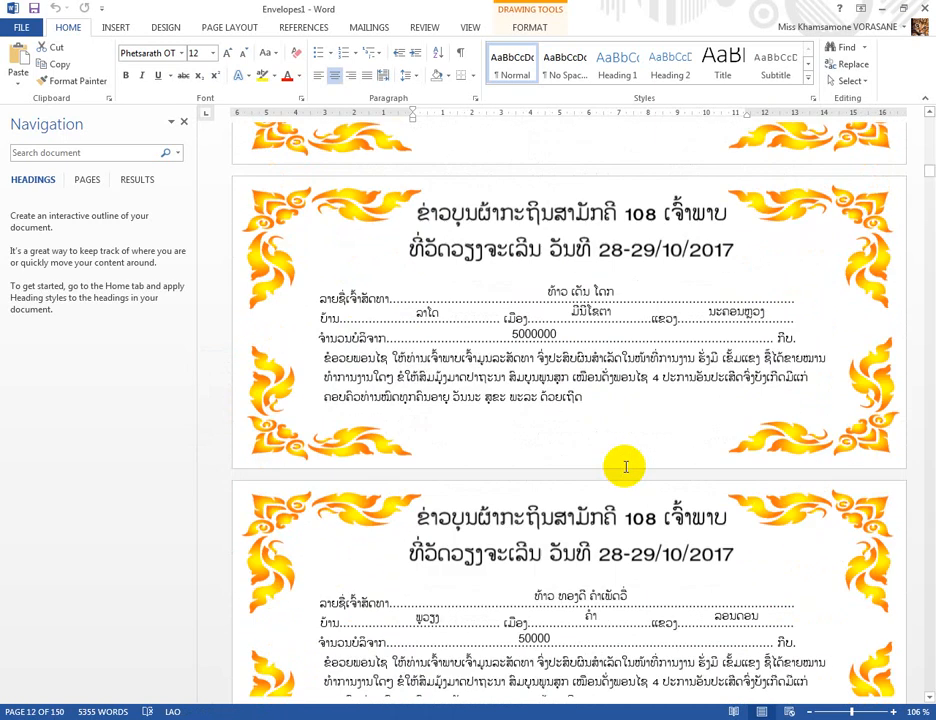
click(619, 455)
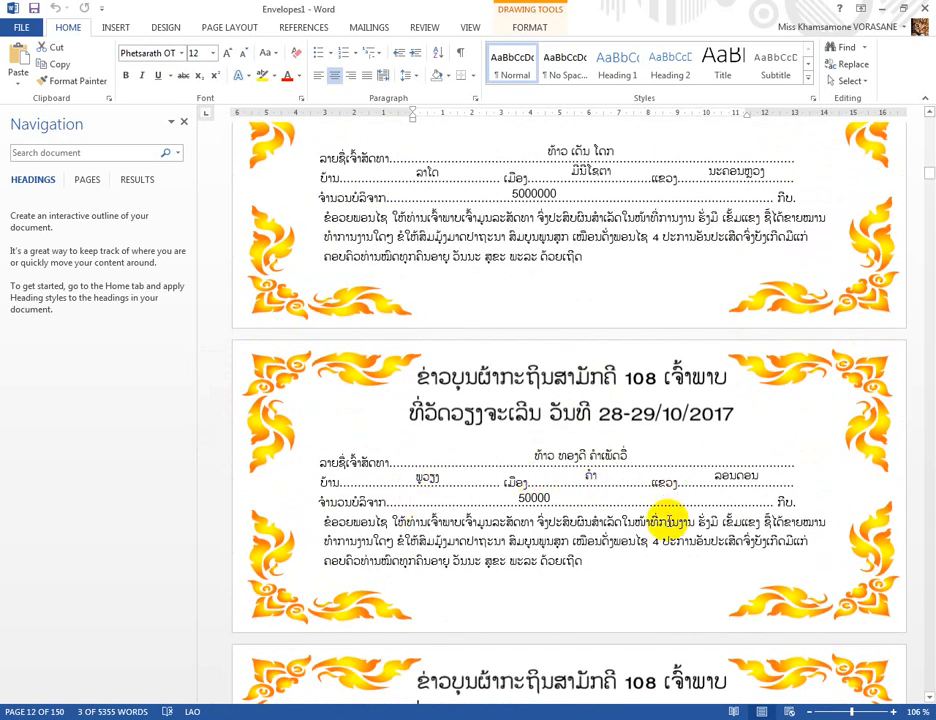
scroll(668, 519, down, 5)
scroll(535, 497, down, 5)
scroll(570, 440, down, 3)
scroll(545, 450, down, 3)
scroll(645, 462, down, 2)
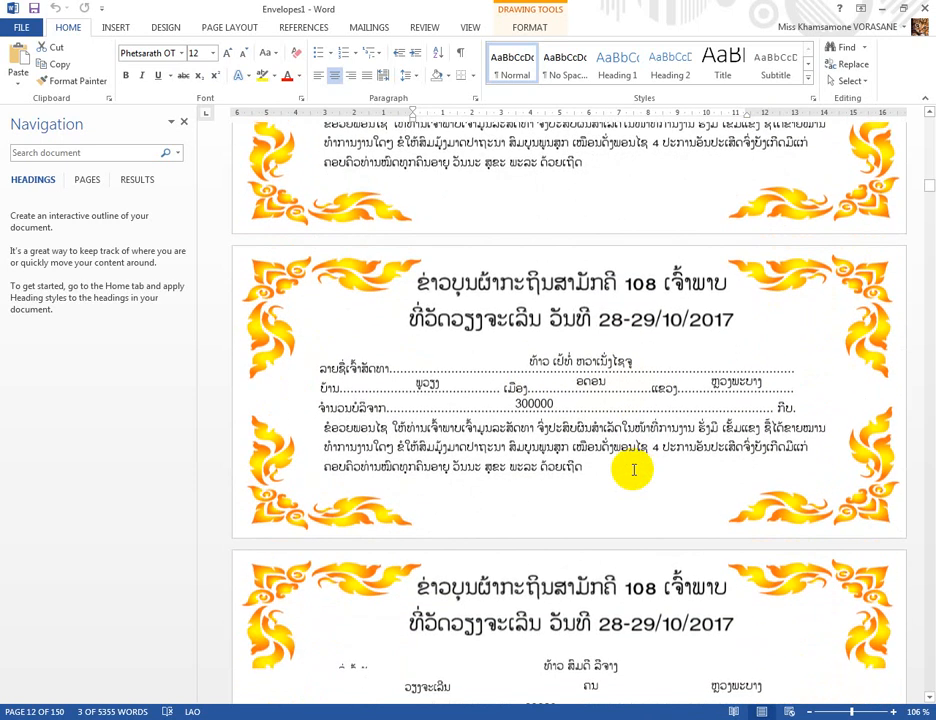
scroll(560, 350, up, 1)
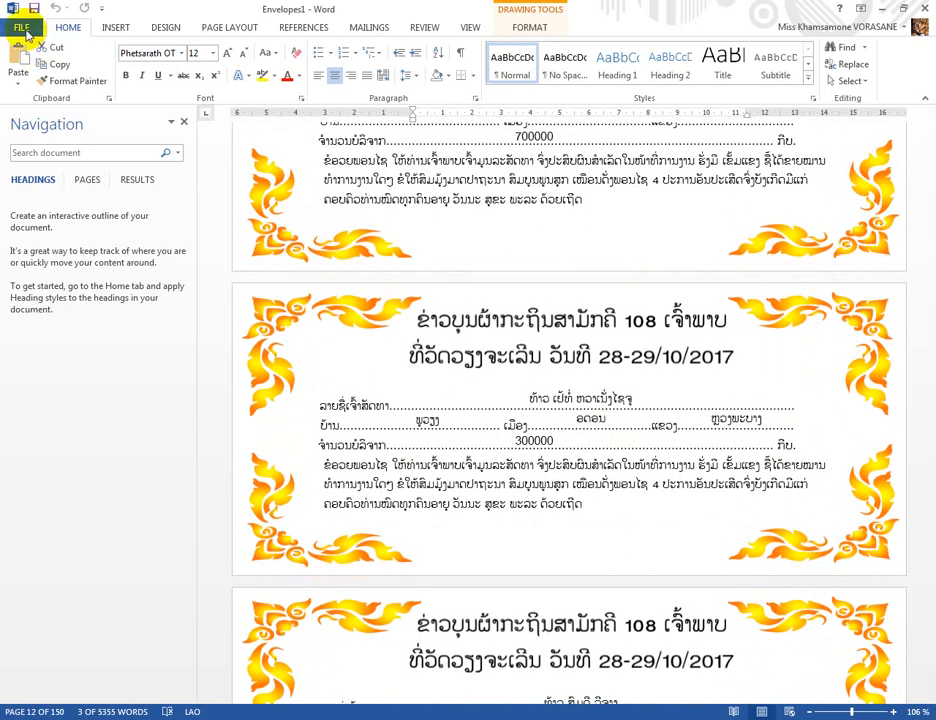
Start saving the merged document under a new name on this computer and open the Desktop folder lis Name as the destination
click(27, 28)
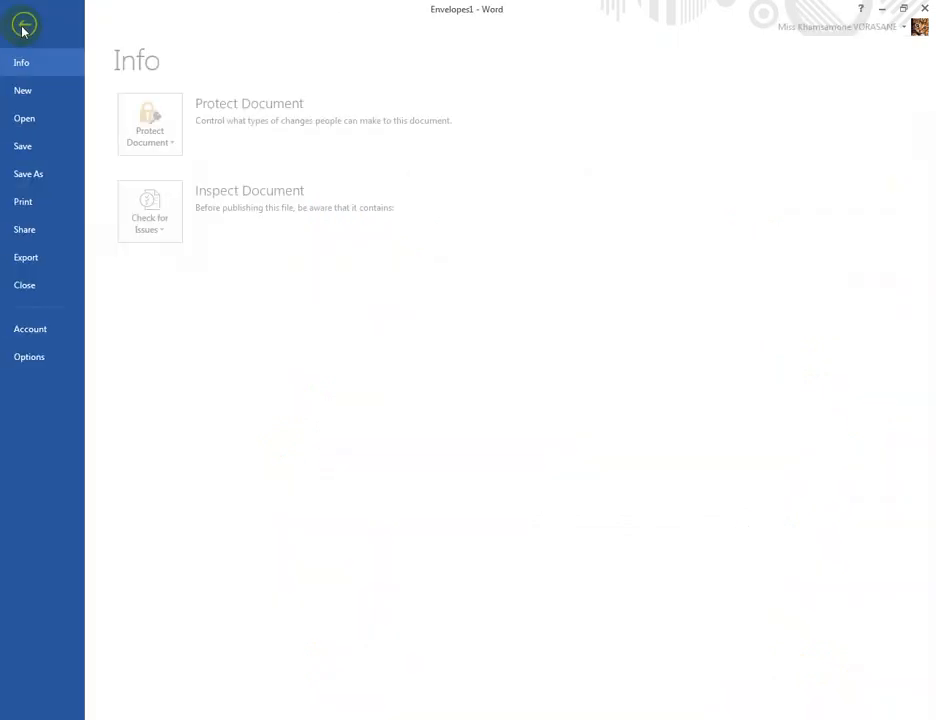
click(45, 180)
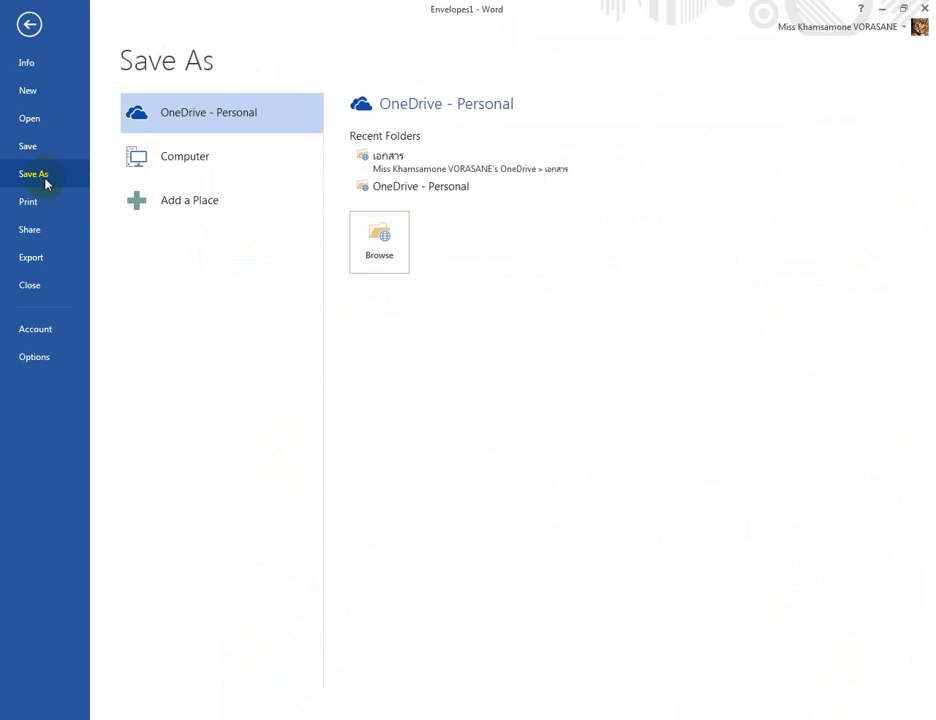
click(210, 172)
click(383, 365)
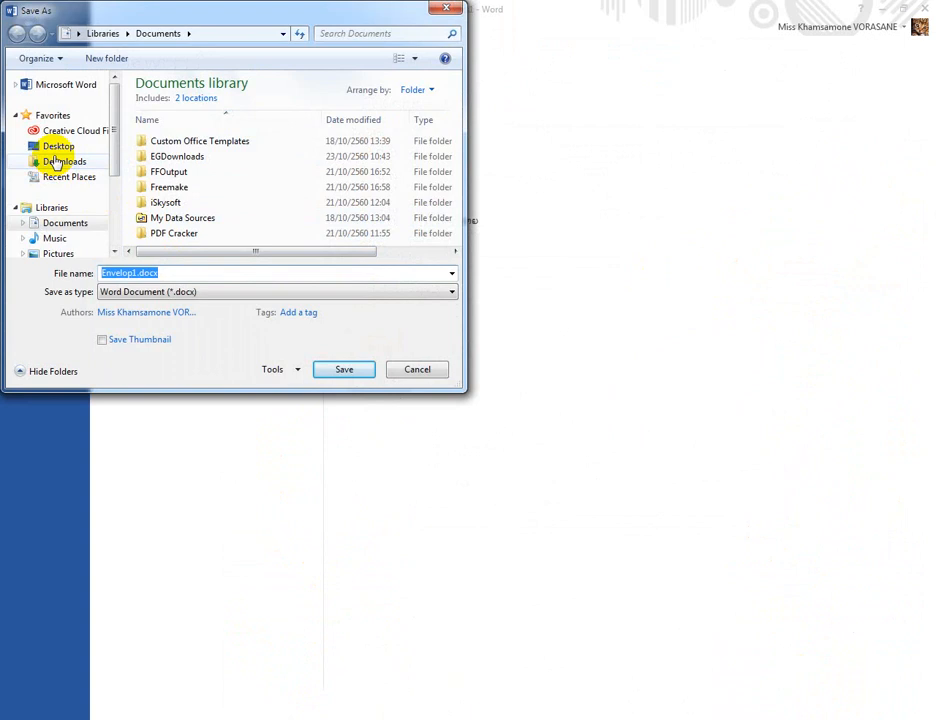
click(57, 146)
click(200, 226)
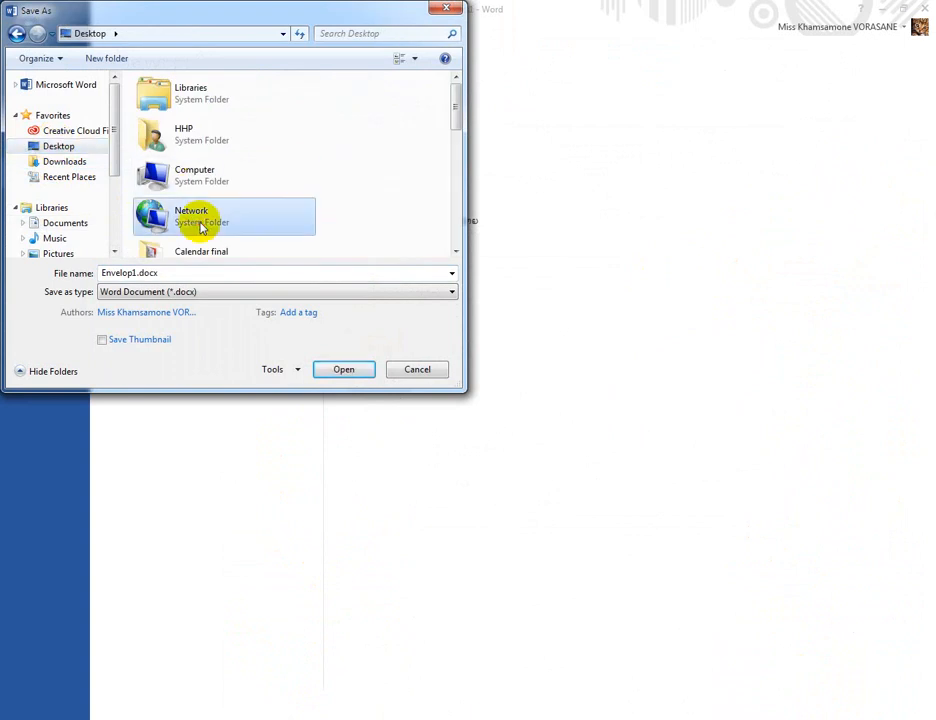
scroll(200, 226, down, 5)
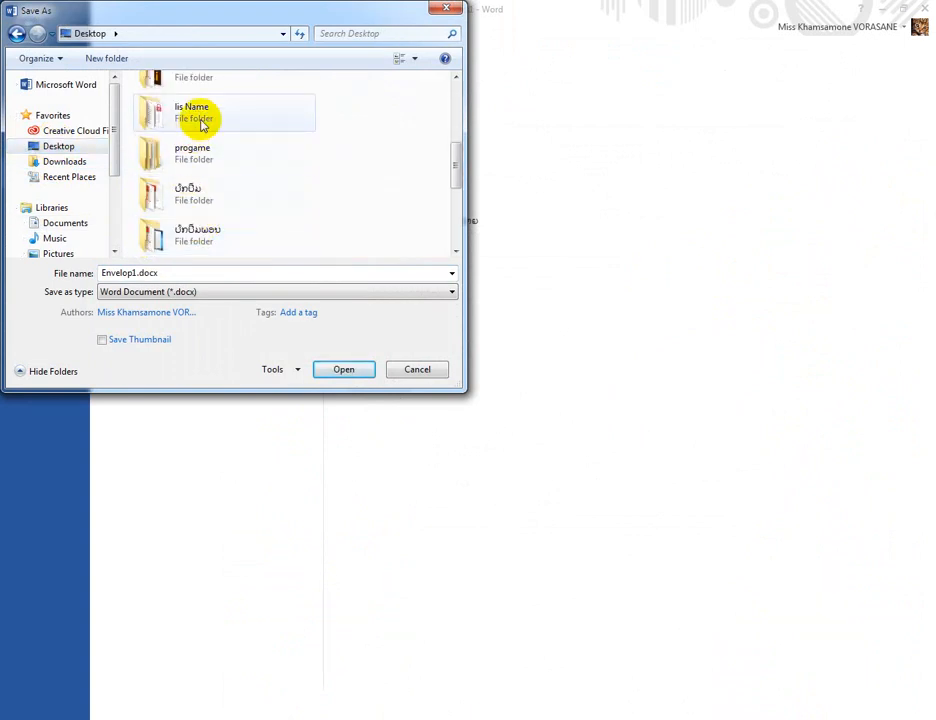
click(202, 122)
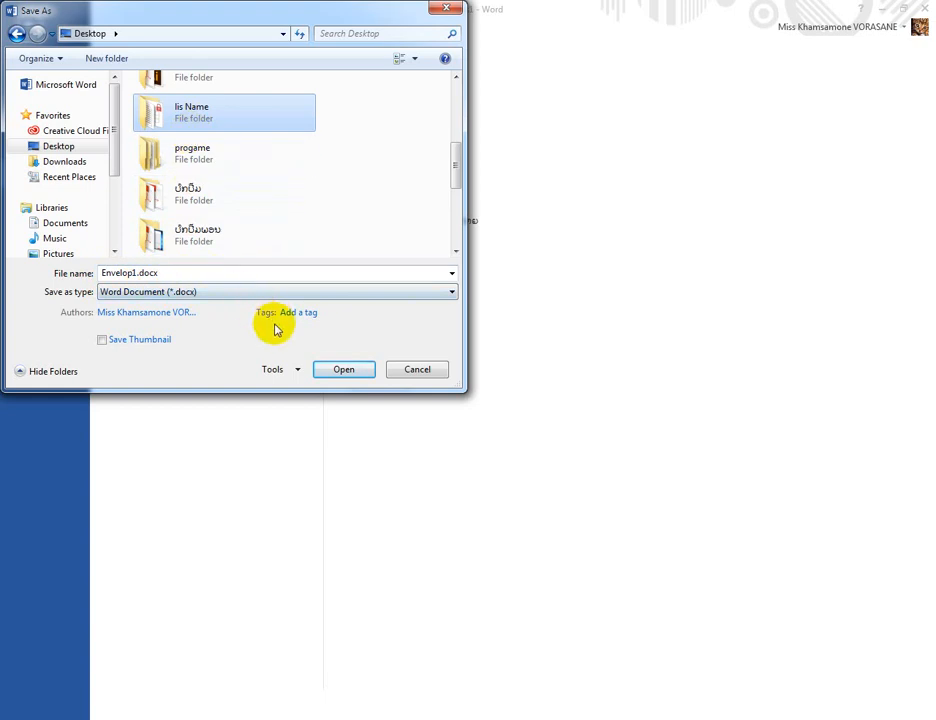
click(346, 370)
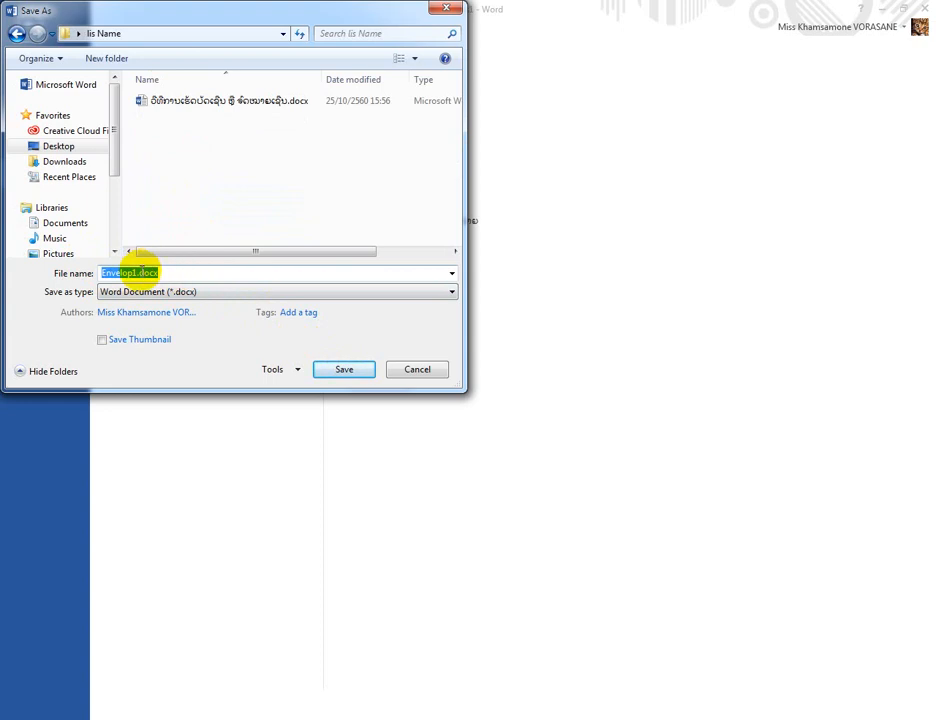
Name the file Envelop All My friend.docx and save it as a Word Document
click(138, 274)
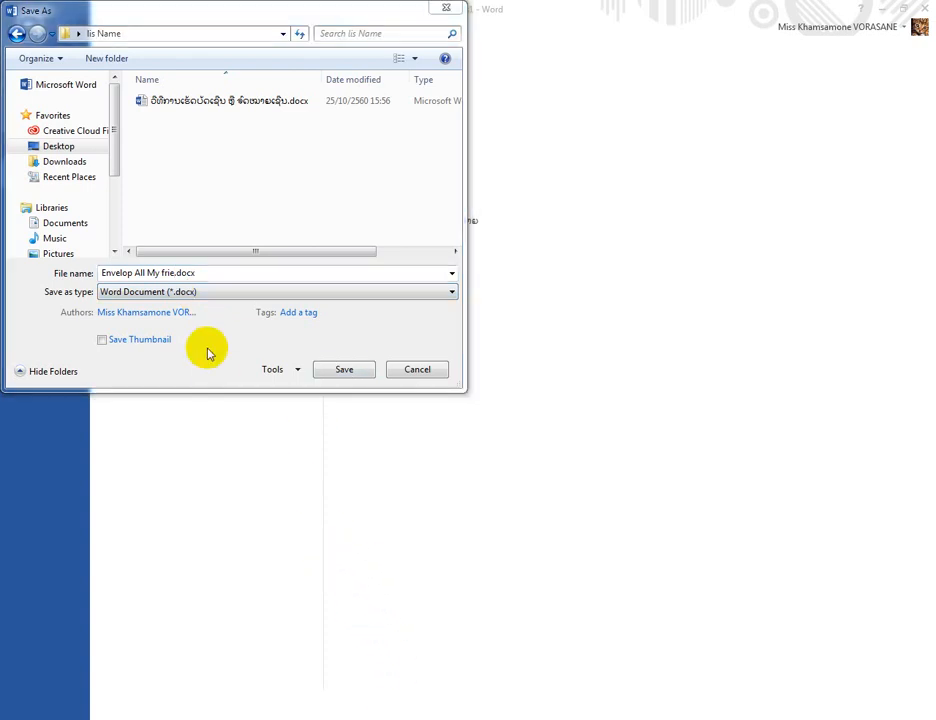
click(196, 291)
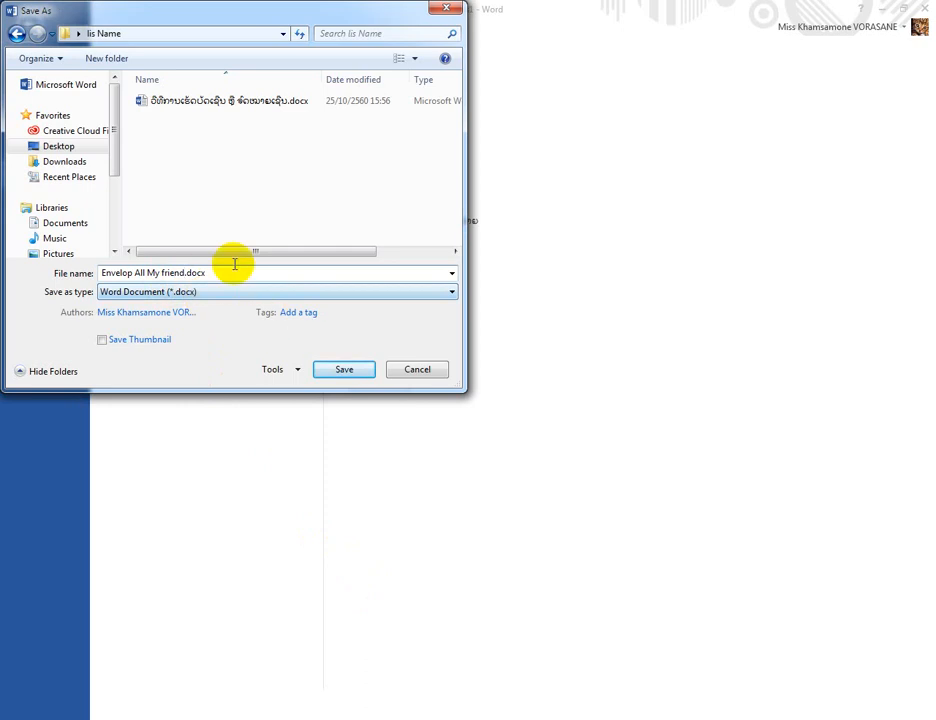
click(240, 272)
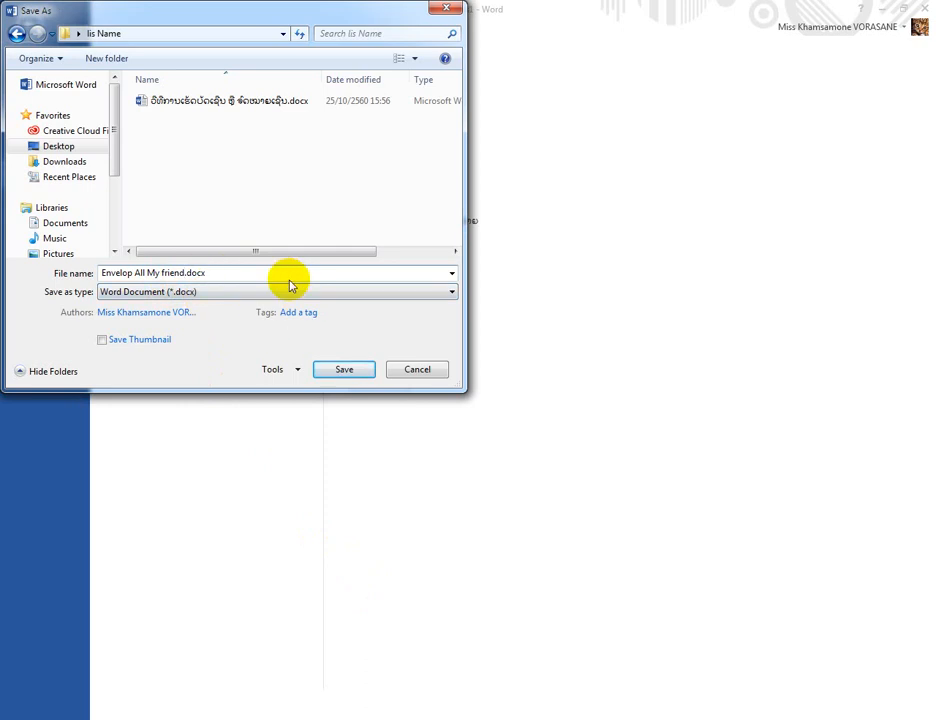
click(353, 371)
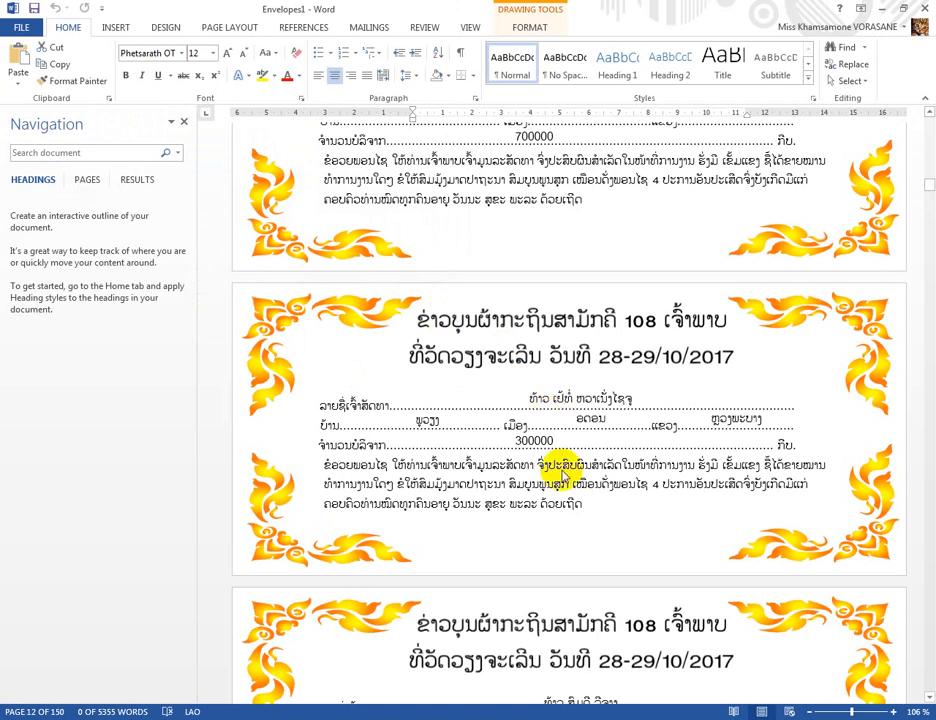
Open the print preview of the merged envelopes and go back to the first page
scroll(300, 265, up, 2)
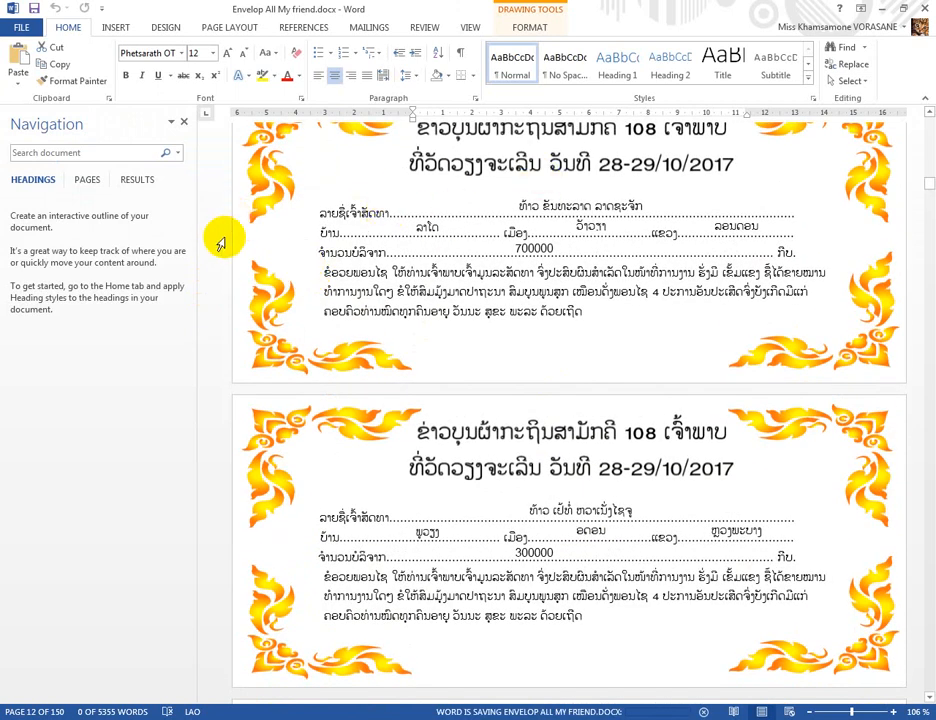
scroll(18, 30, up, 4)
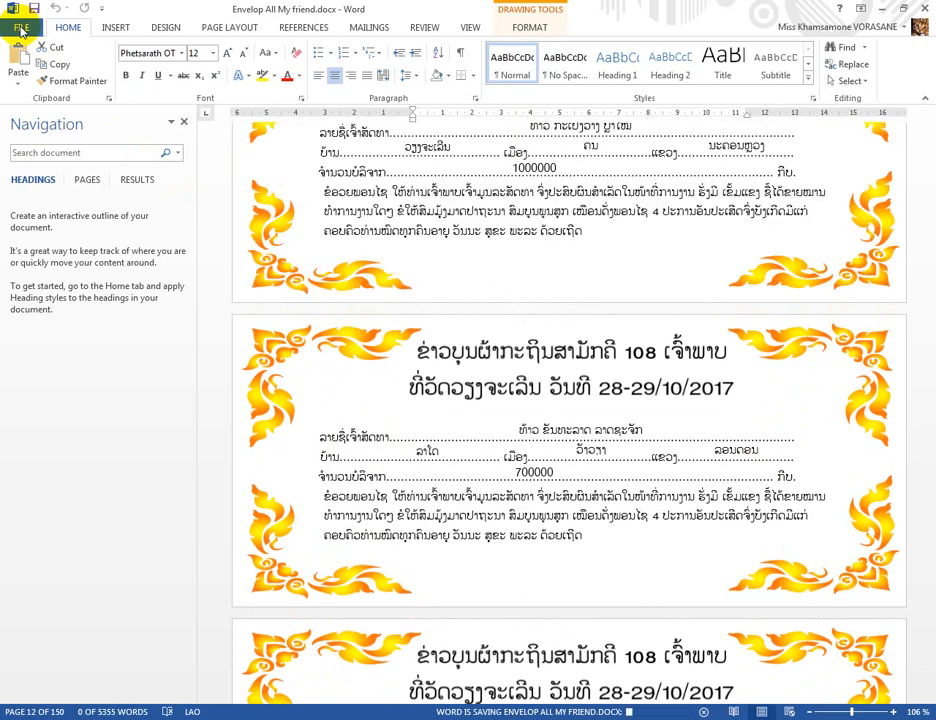
click(20, 32)
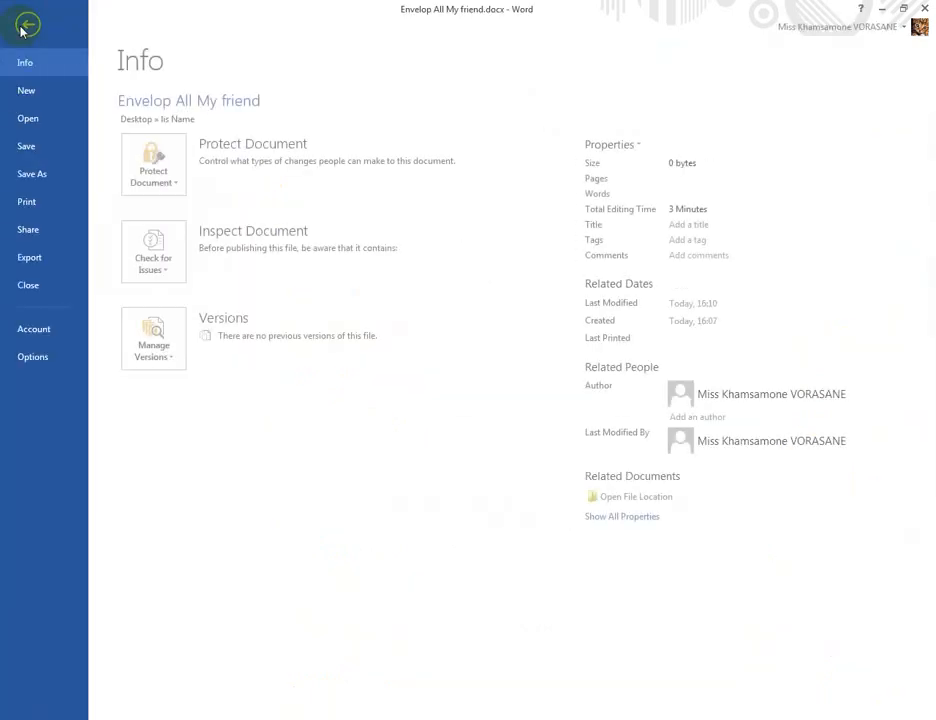
click(30, 206)
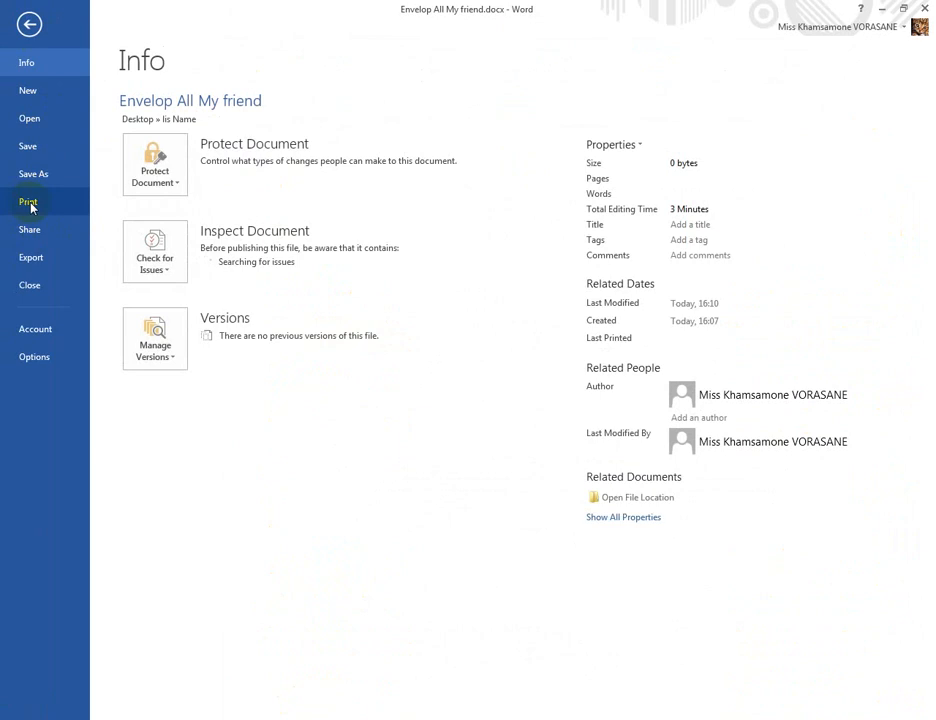
click(29, 203)
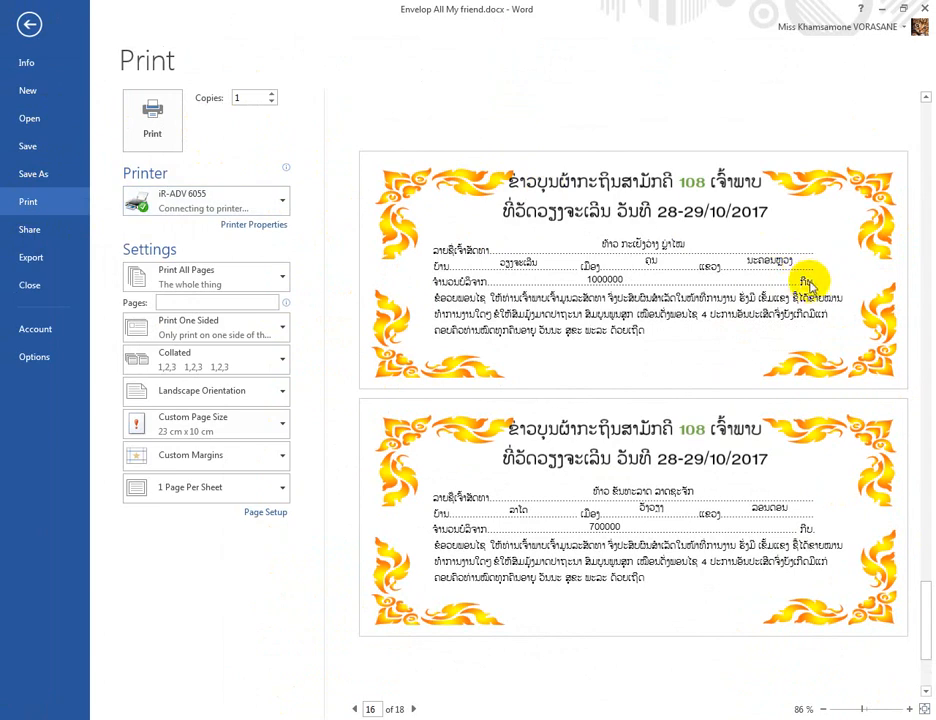
drag(926, 617, 927, 110)
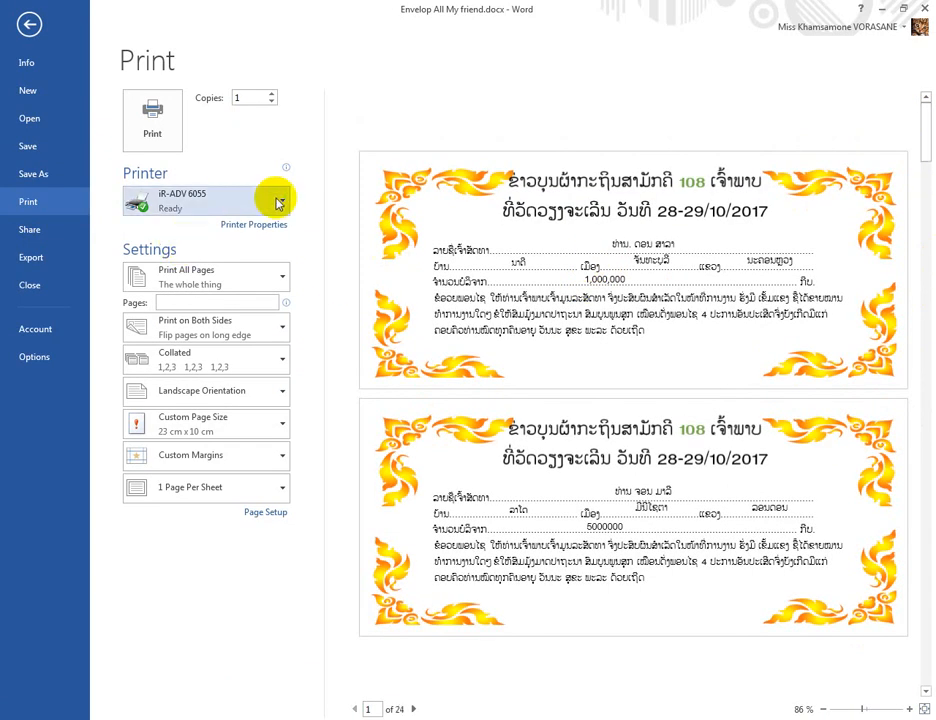
Choose EPSON L800 Series as the printer and return to the document without printing
click(285, 203)
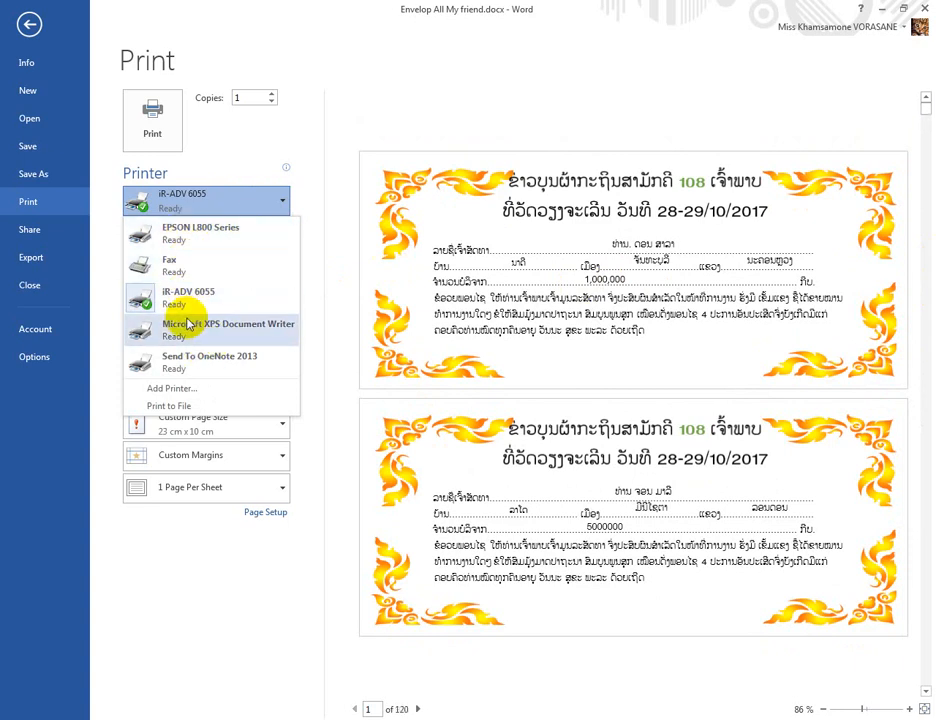
click(192, 244)
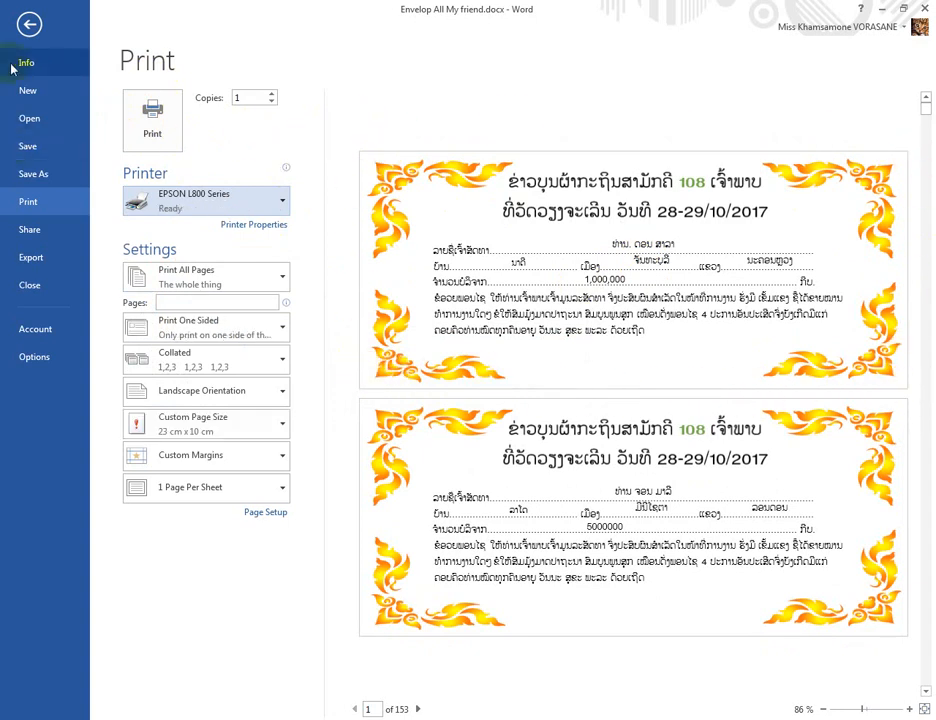
click(29, 23)
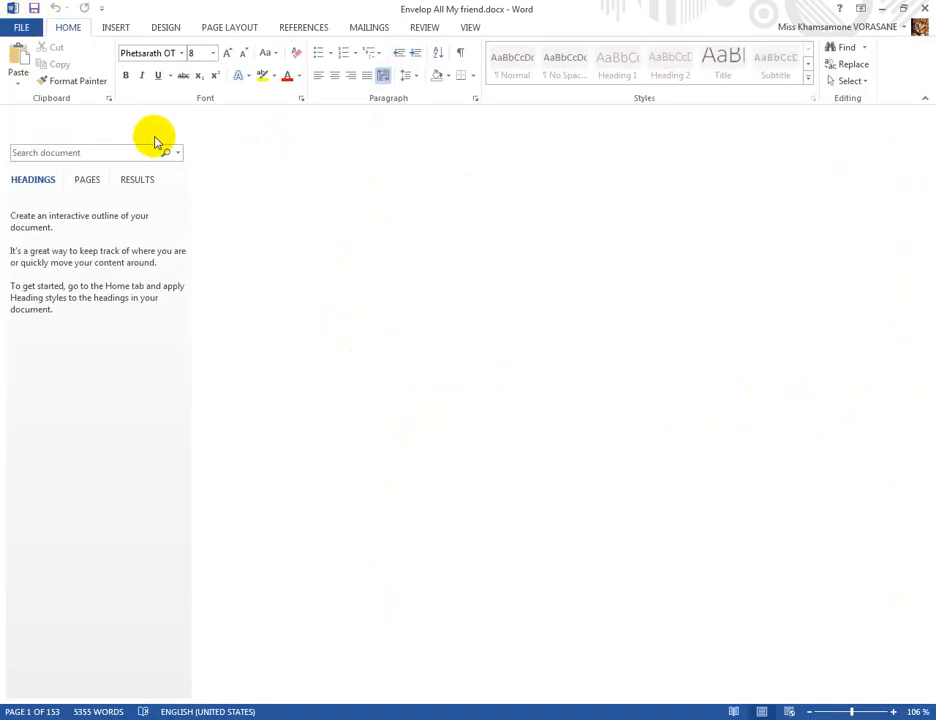